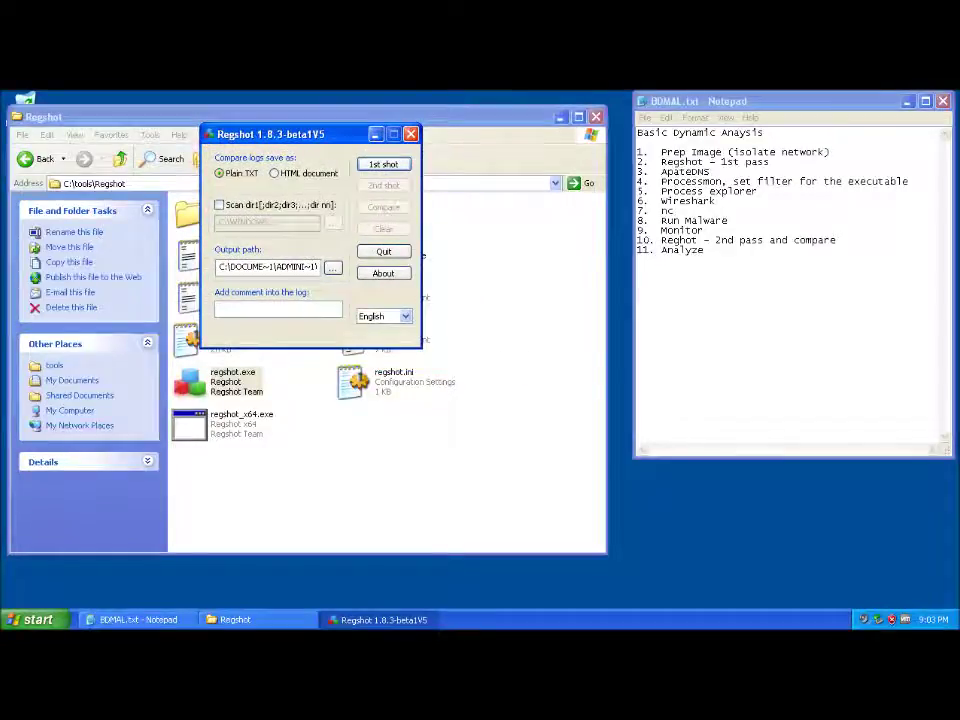
Take the first registry shot in Regshot, without saving it to a file, and minimize the program.
click(383, 164)
click(388, 172)
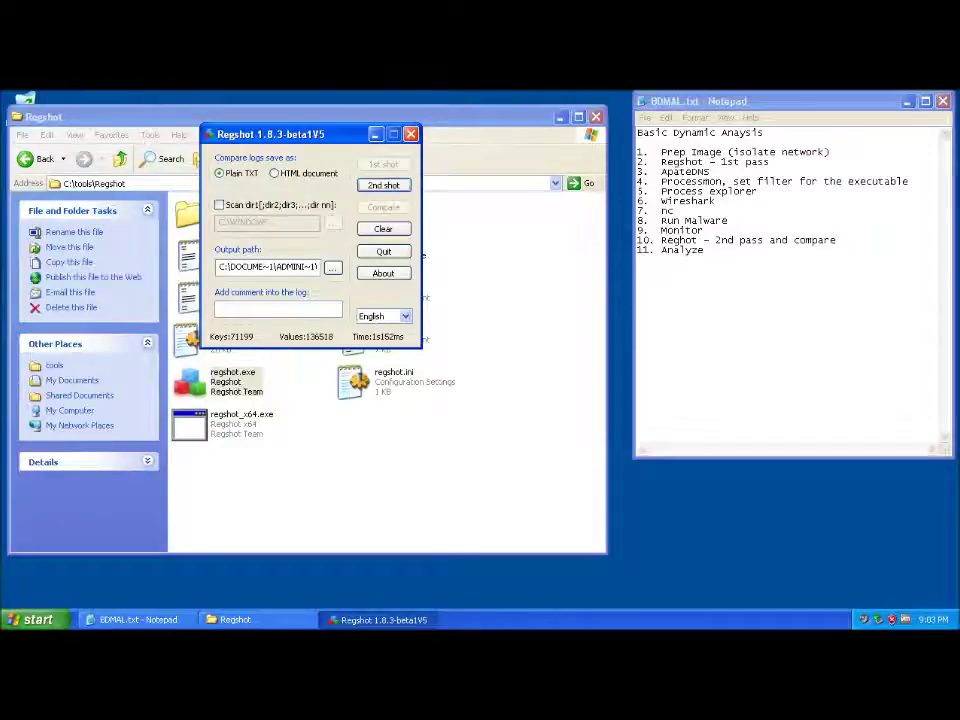
click(376, 134)
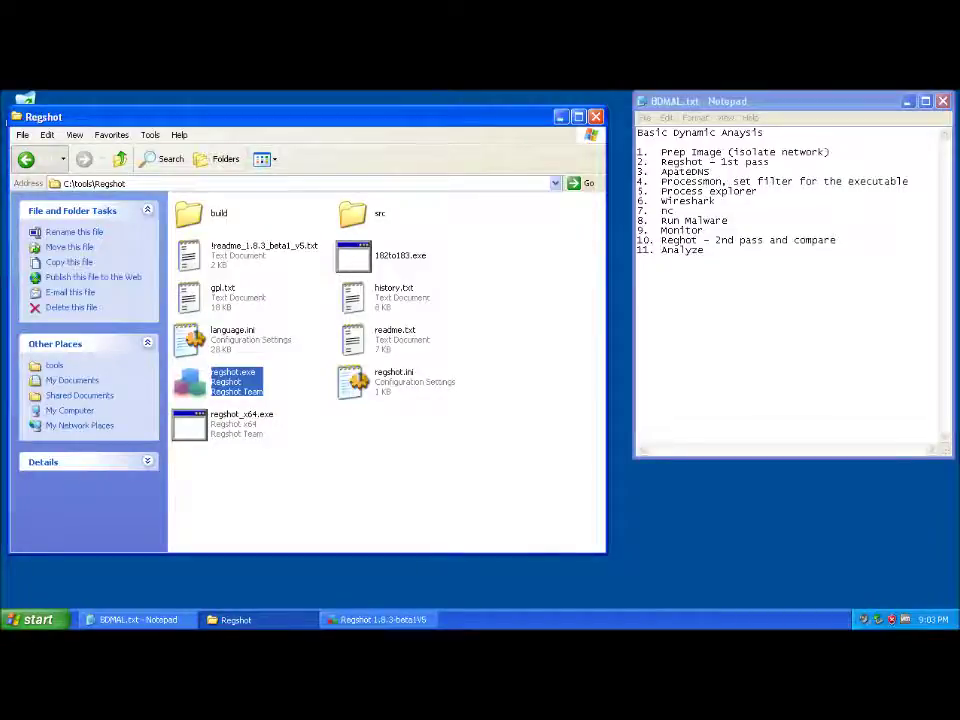
Mark ApateDNS in the notes checklist, launch apateDNS.exe from C:\tools\apateDNS, and bring its window to the front.
click(26, 158)
click(710, 172)
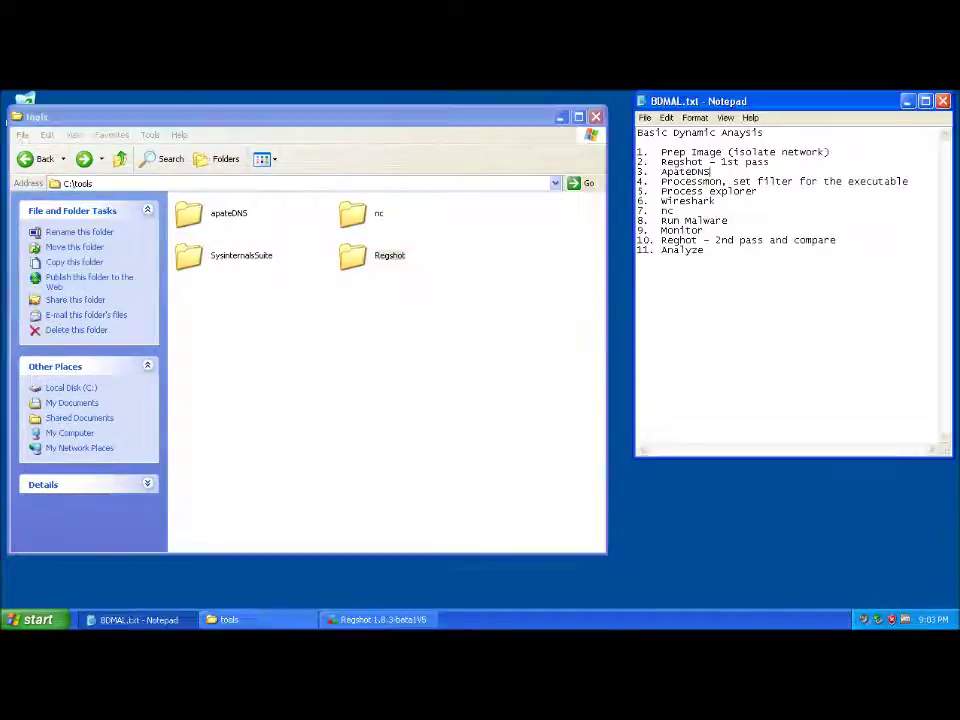
drag(710, 172, 661, 172)
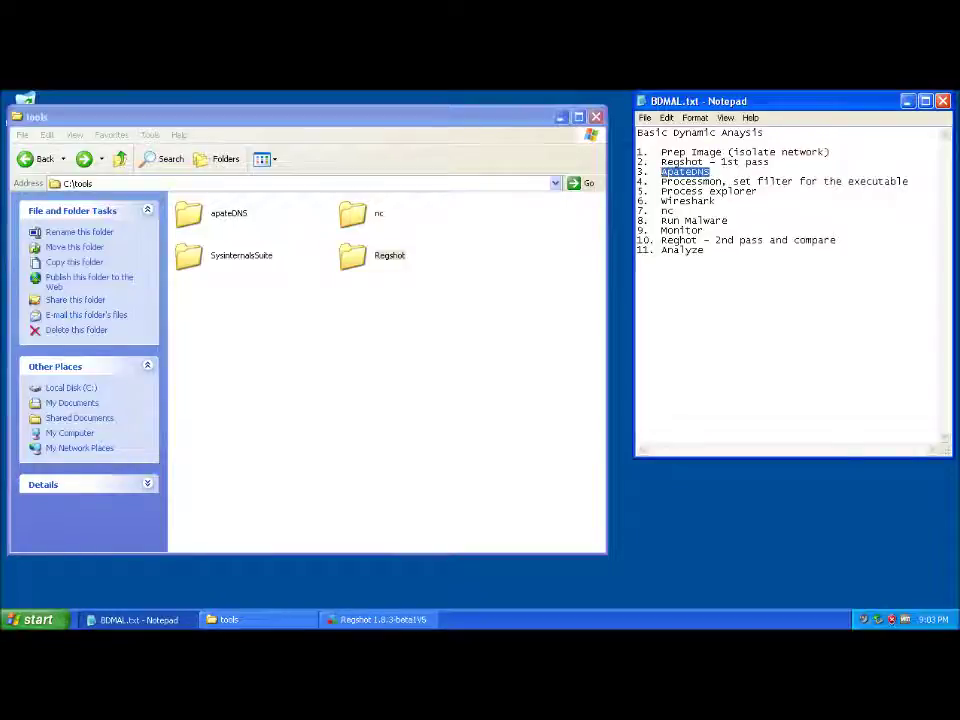
double_click(189, 213)
click(190, 214)
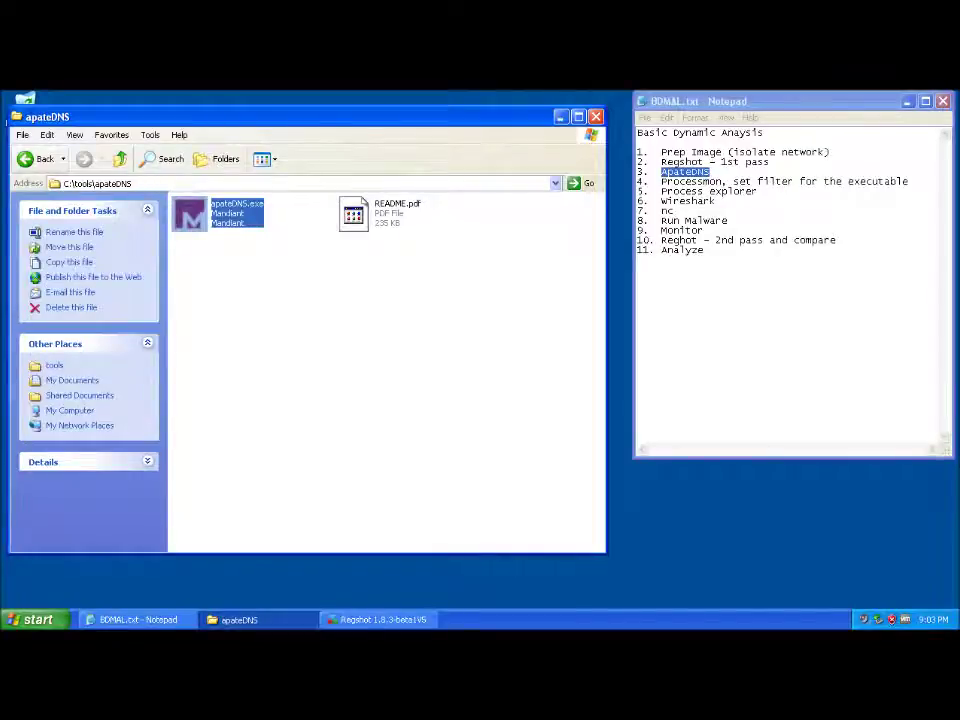
key(BackSpace)
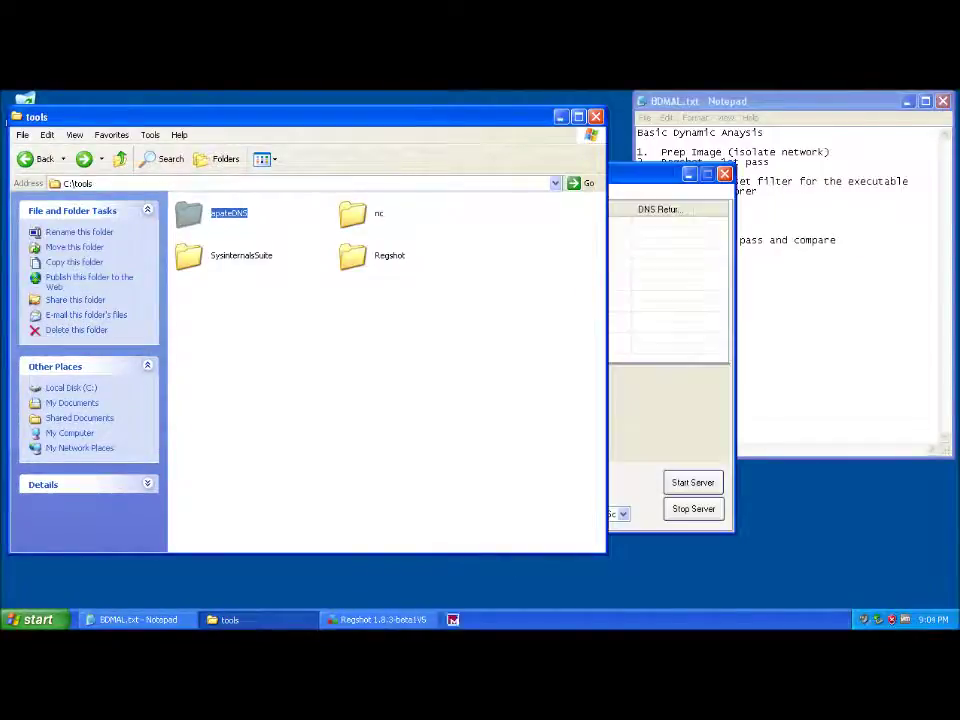
drag(450, 174, 286, 152)
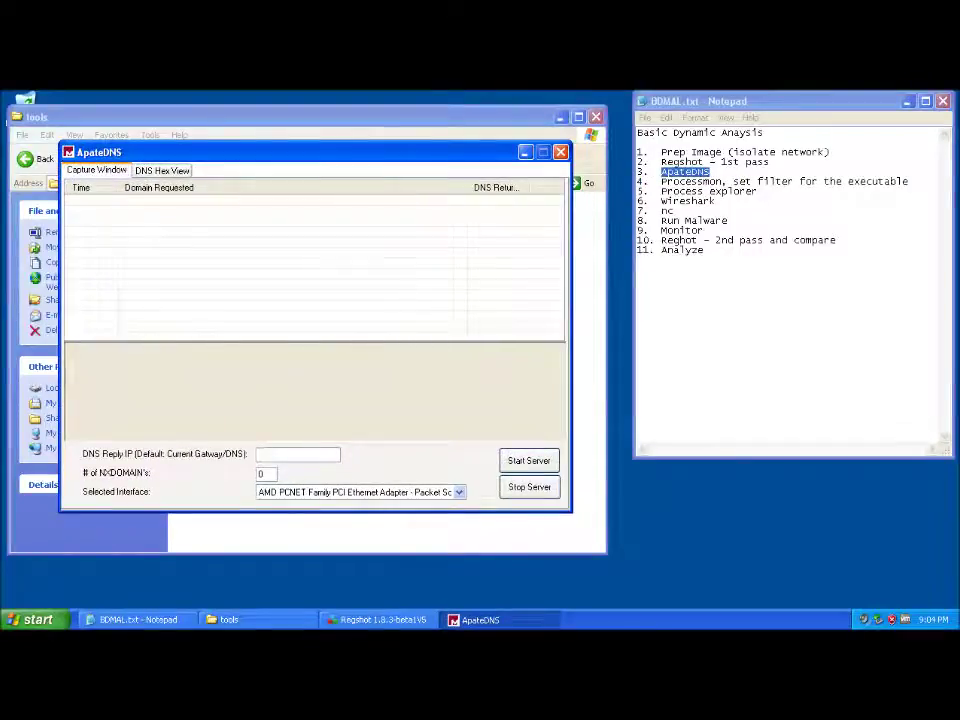
Set the DNS reply IP to 127.0.0.1 on the AMD PCNET Family PCI Ethernet Adapter and start the fake DNS server.
text(127.0.0.1)
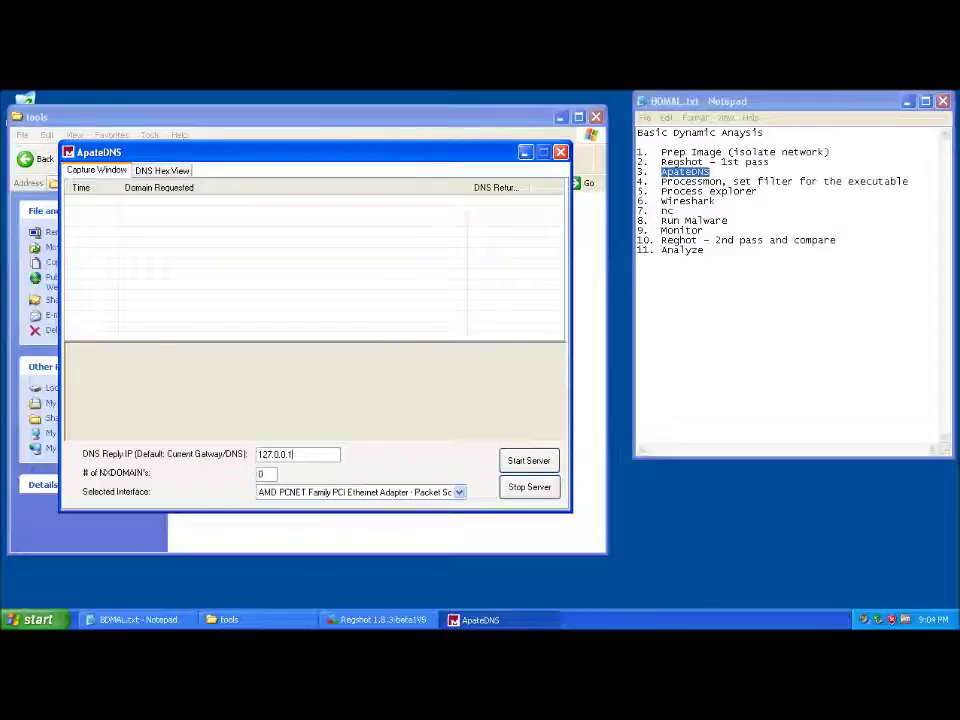
click(459, 492)
click(425, 505)
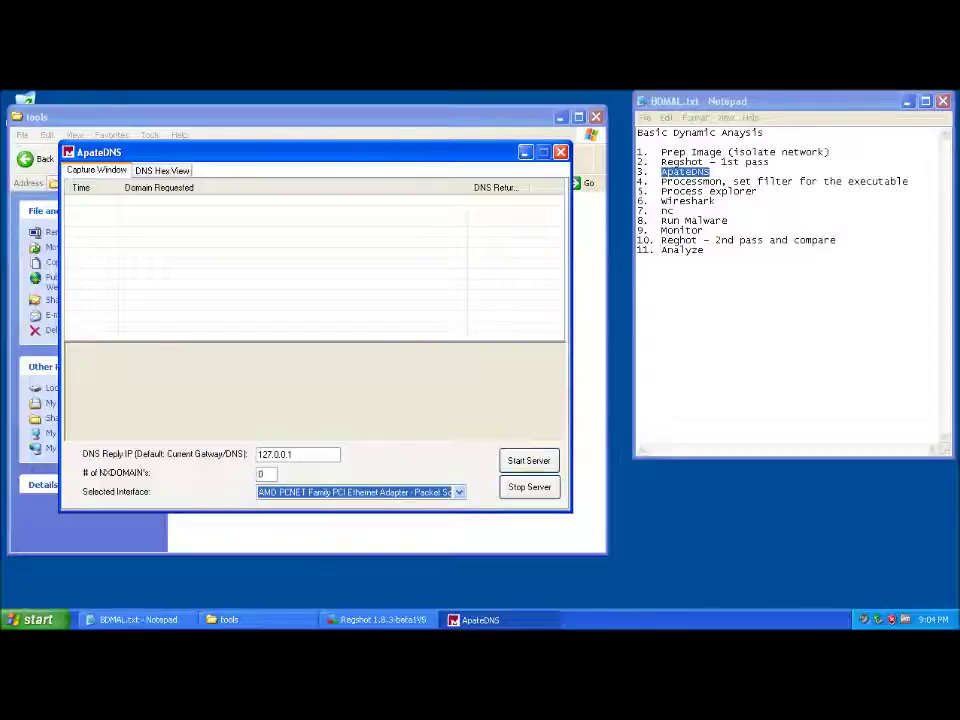
click(529, 461)
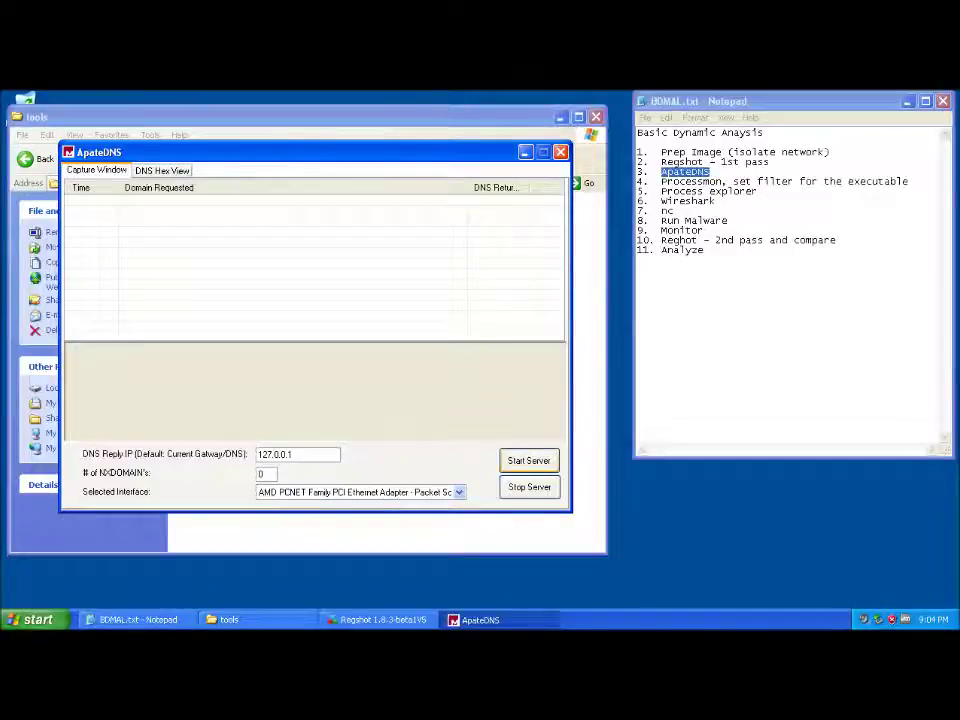
key(Return)
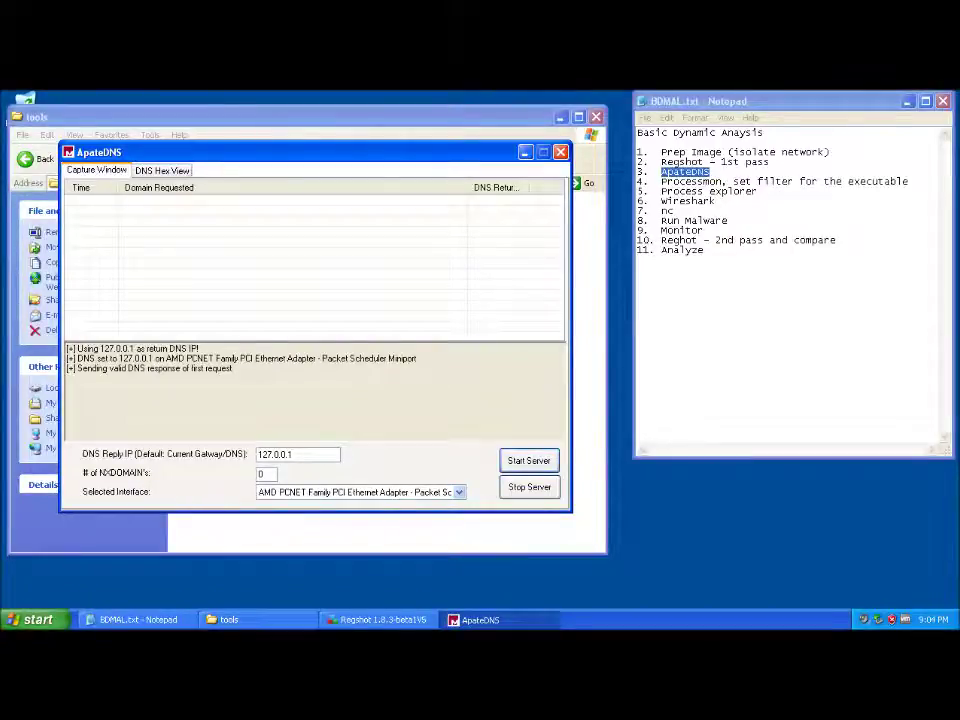
Open a Command Prompt and flush the DNS resolver cache with ipconfig /flushdns.
key(super)
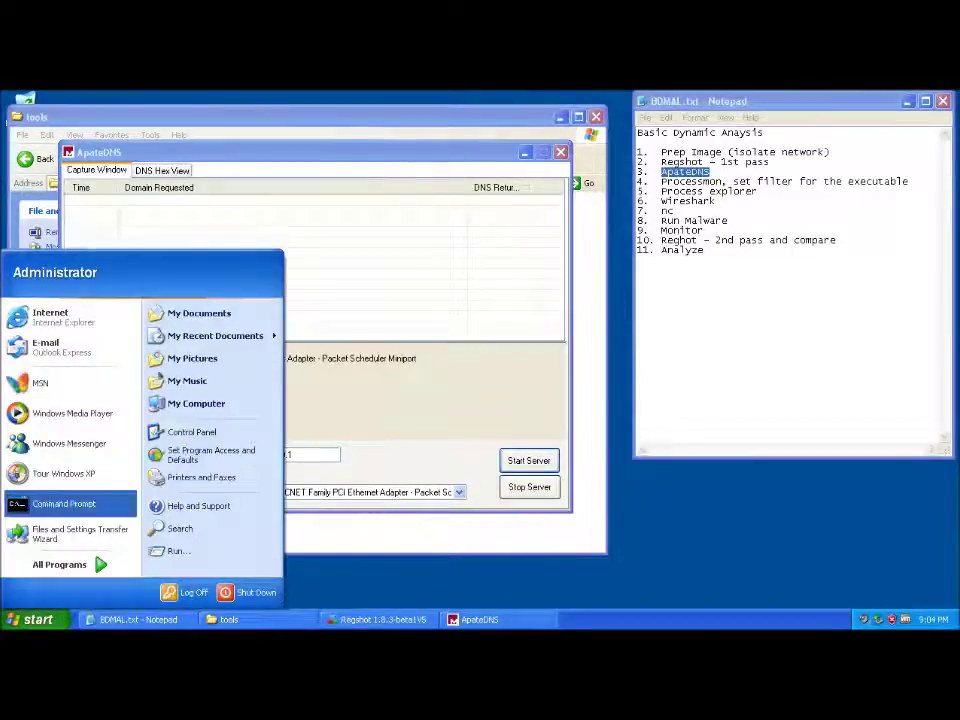
key(Return)
text(ipconfig )
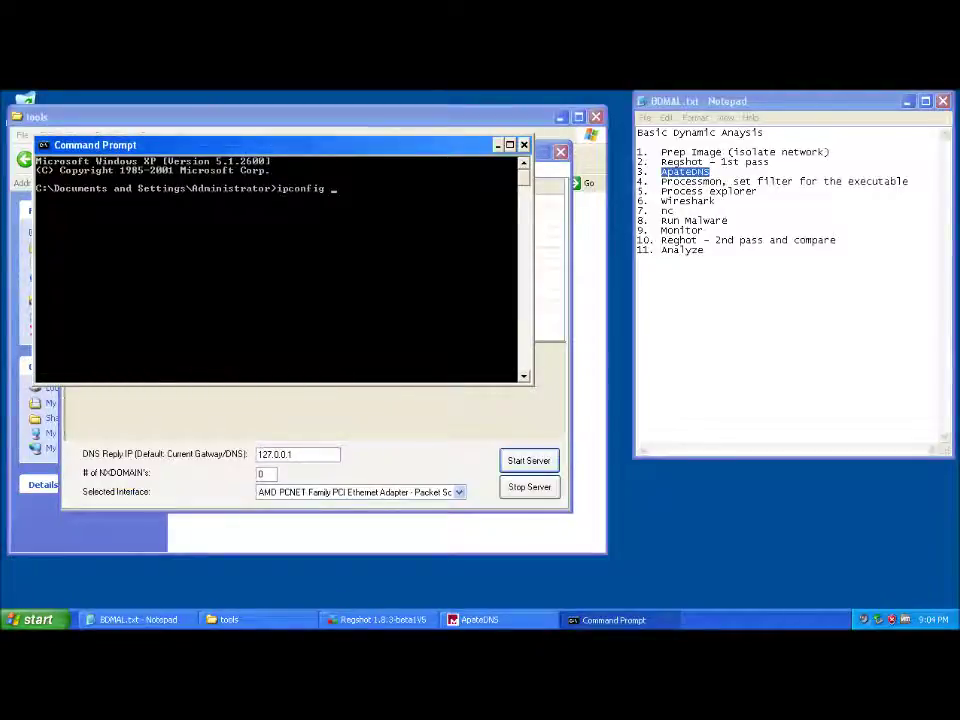
text(/flushdns)
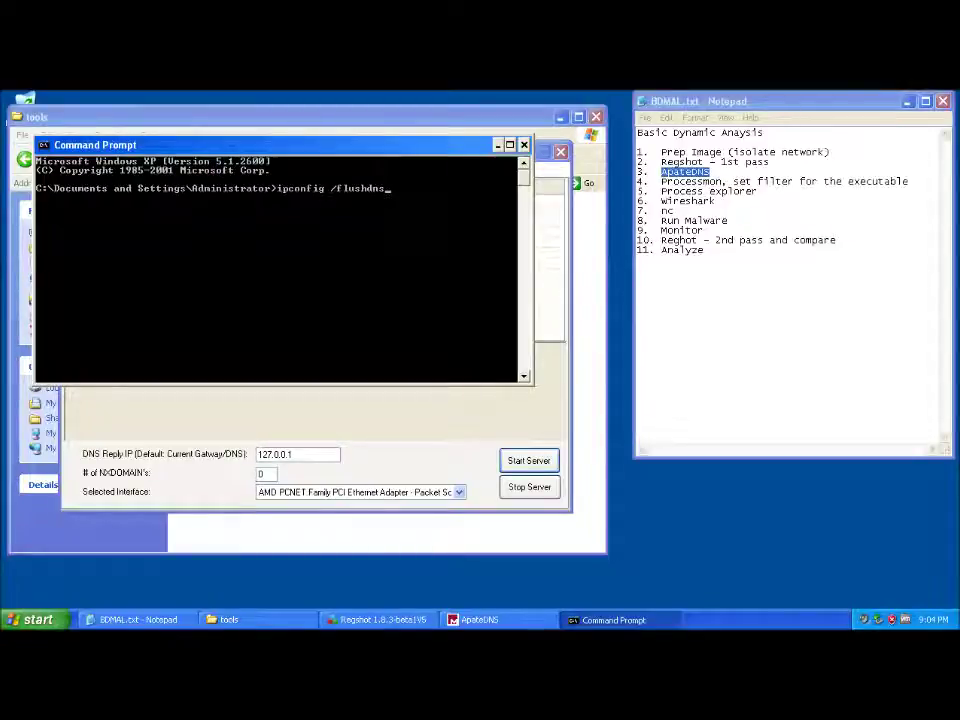
key(Return)
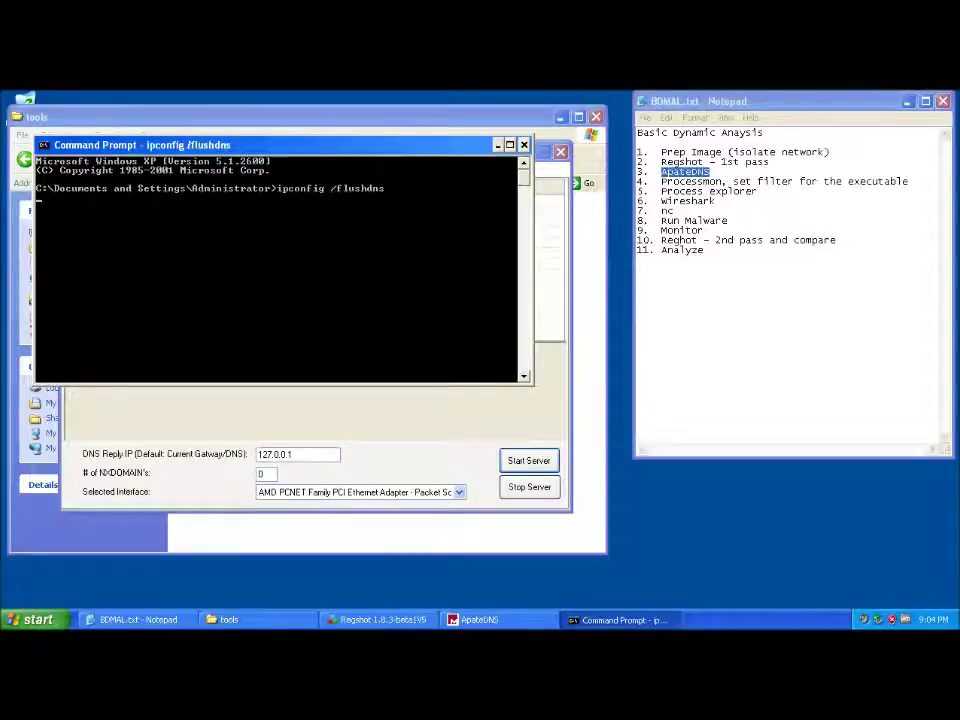
Test the DNS redirection by pinging google.com, stop the ping early, and minimize the Command Prompt.
text(ping googl)
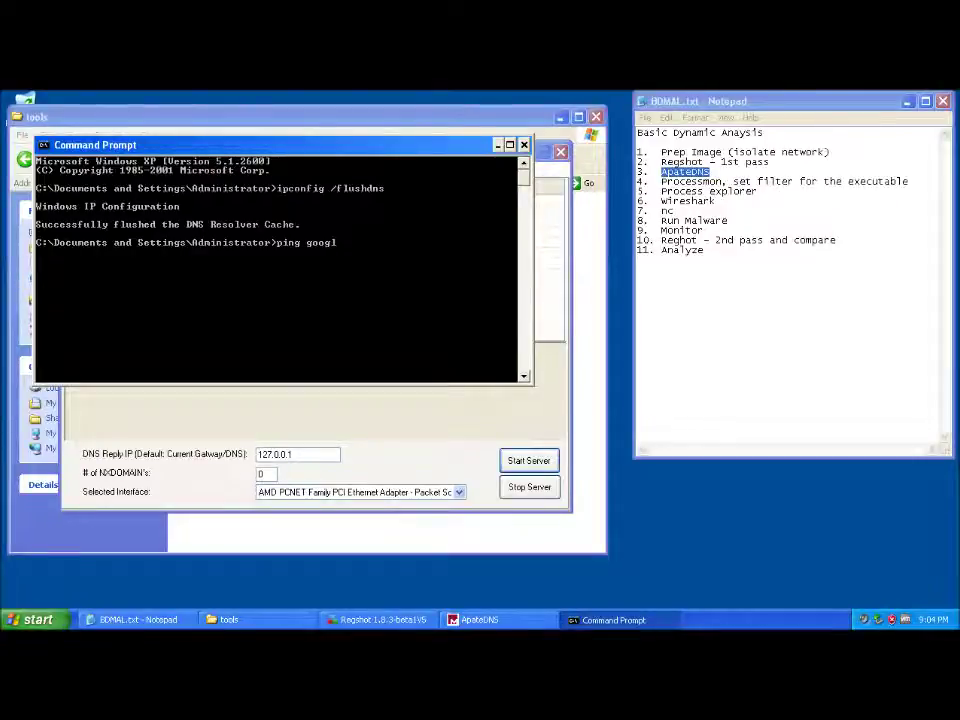
text(e.com)
key(Return)
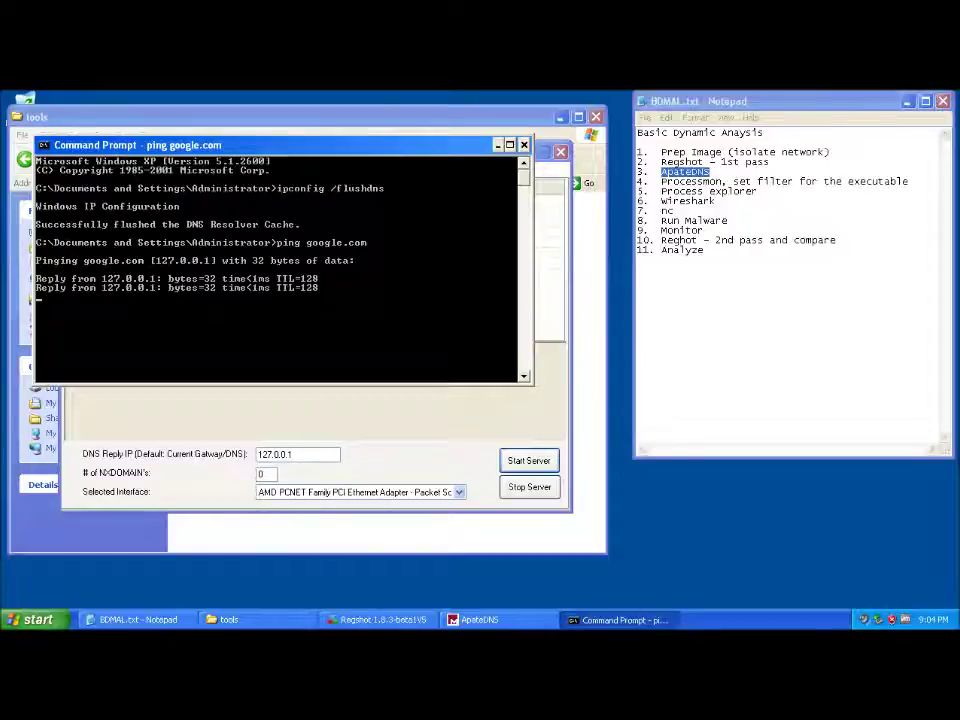
key(ctrl+c)
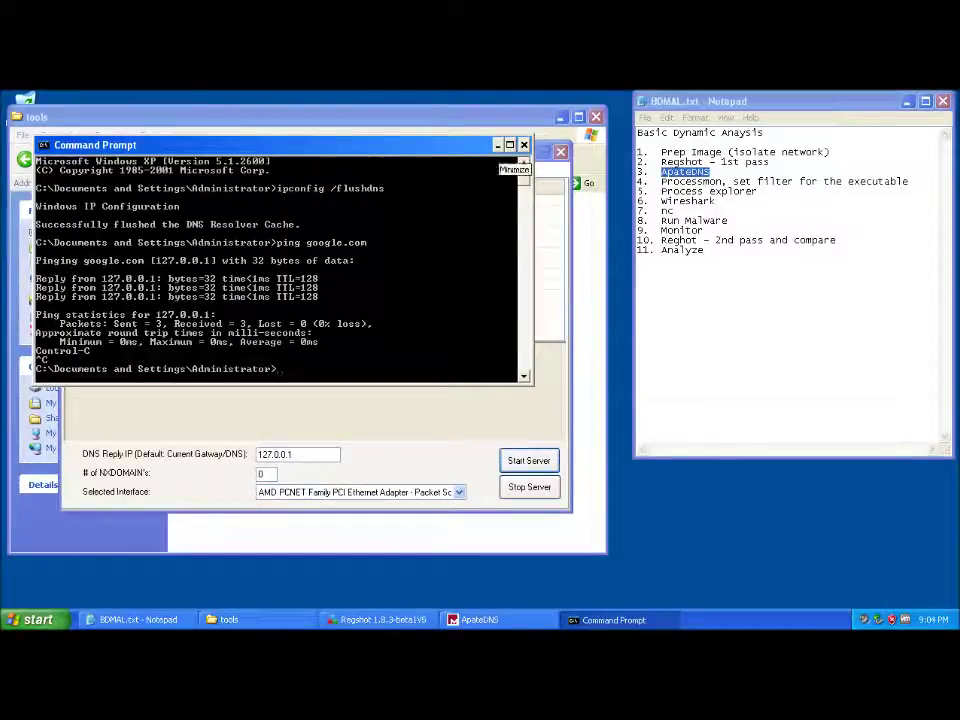
click(498, 145)
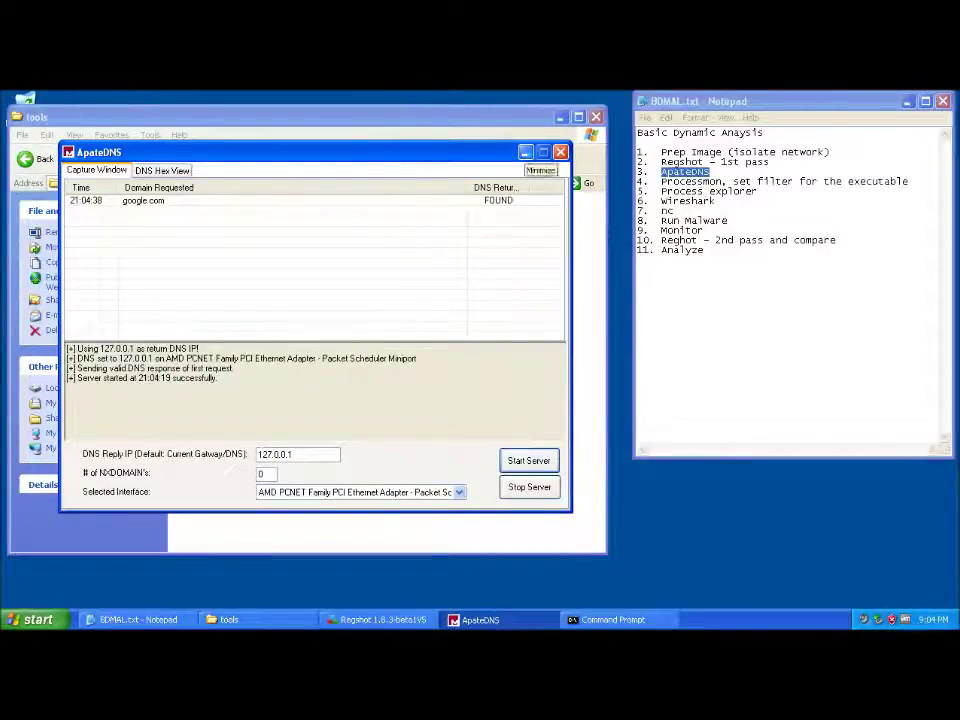
Inspect the captured google.com request packet in hex, return to the capture list, and minimize ApateDNS.
drag(420, 152, 783, 165)
click(507, 213)
click(525, 183)
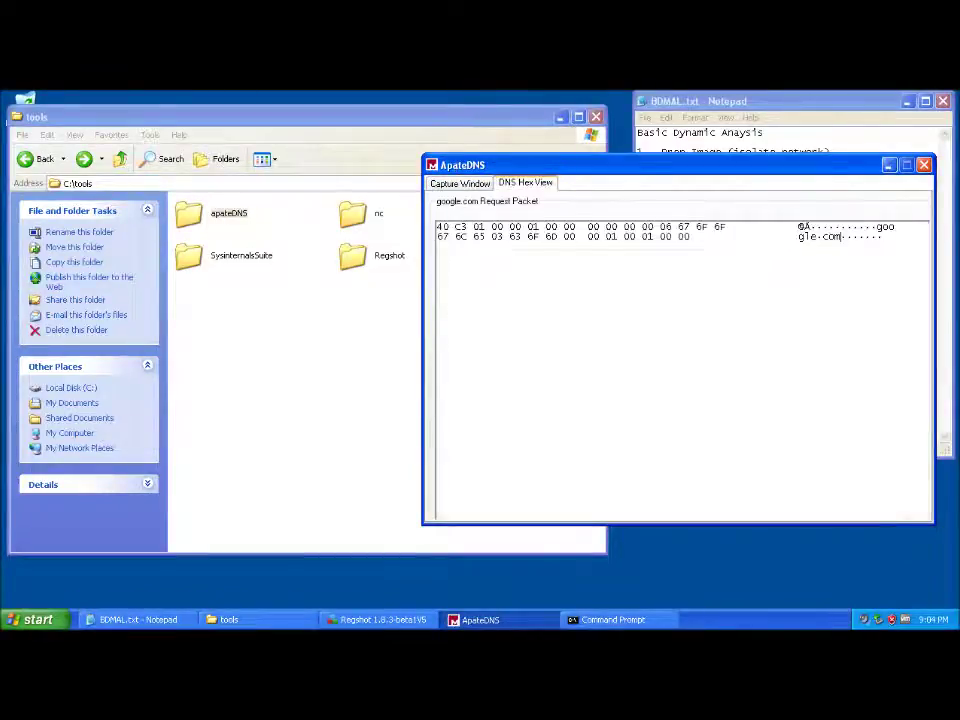
click(460, 184)
drag(457, 165, 202, 142)
click(627, 142)
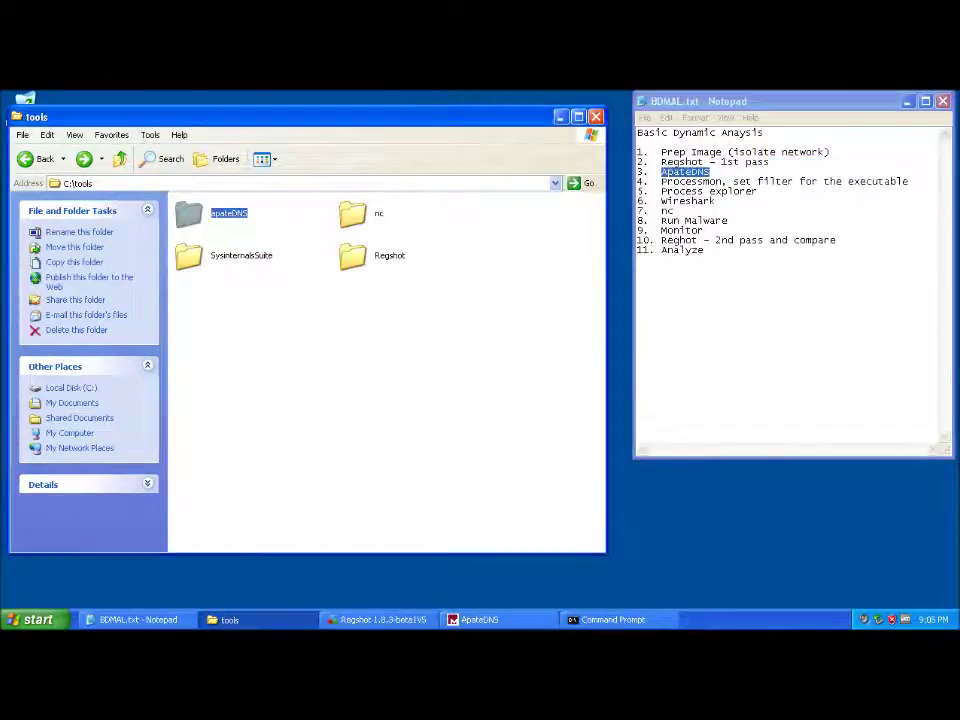
Mark Processmon in the notes checklist and open the SysinternalsSuite folder in C:\tools.
click(702, 182)
double_click(702, 182)
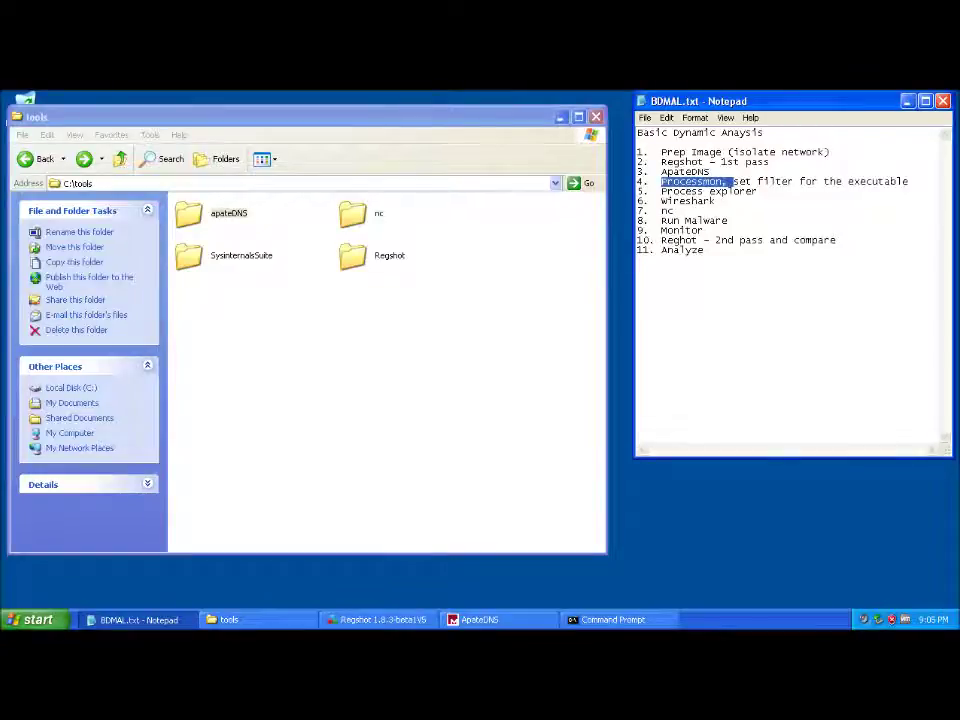
click(241, 256)
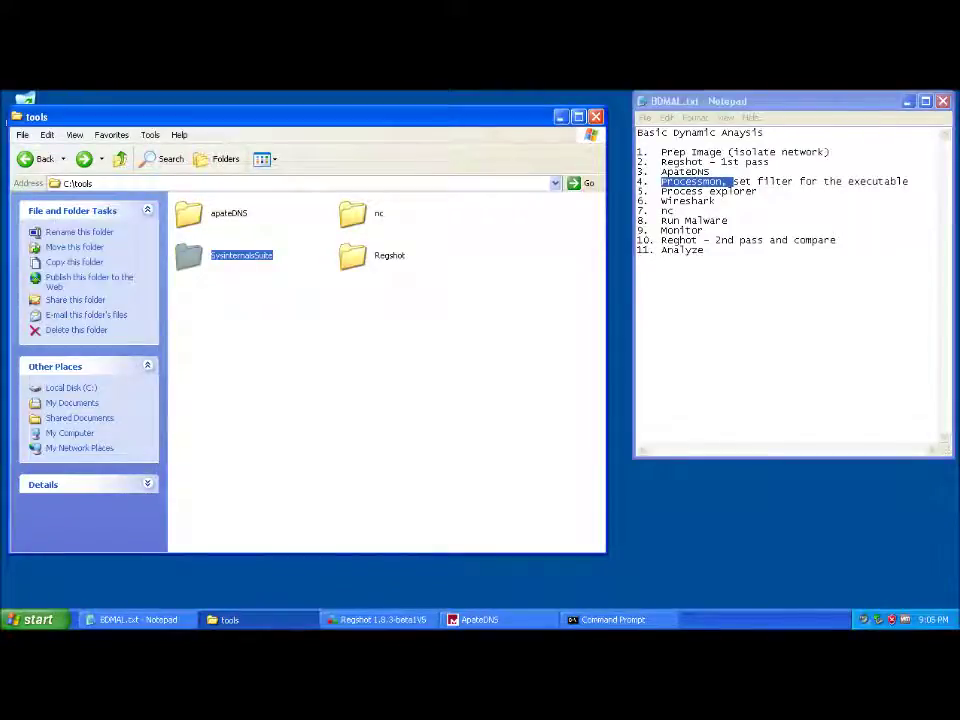
double_click(241, 256)
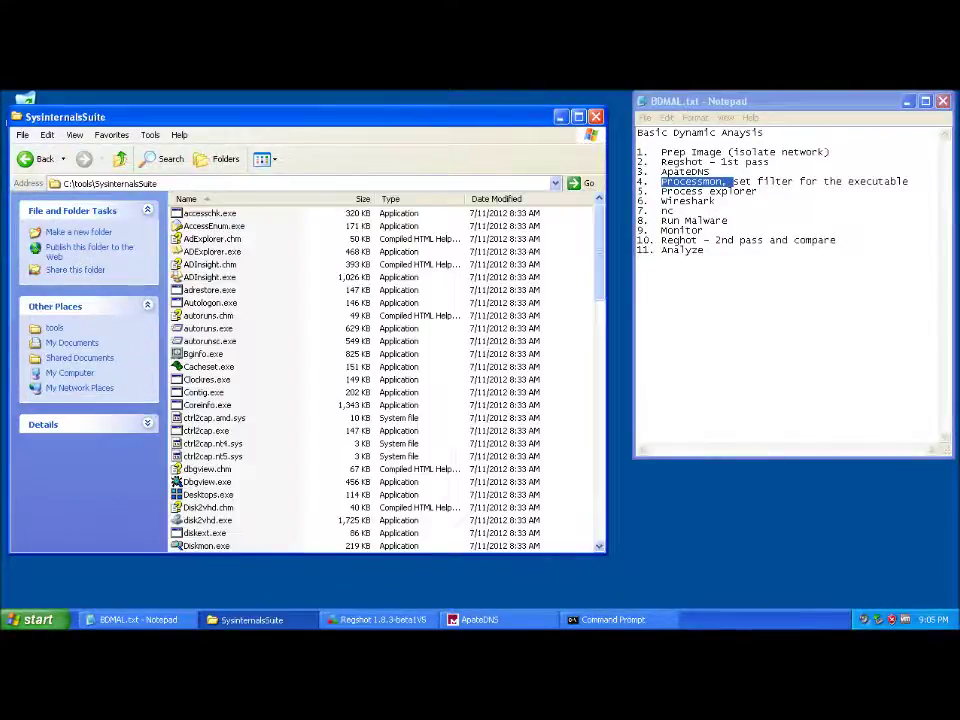
Find Procmon.exe in the SysinternalsSuite folder, run it despite the security warning, and move its window beside the folder.
click(208, 290)
scroll(210, 303, down, 3)
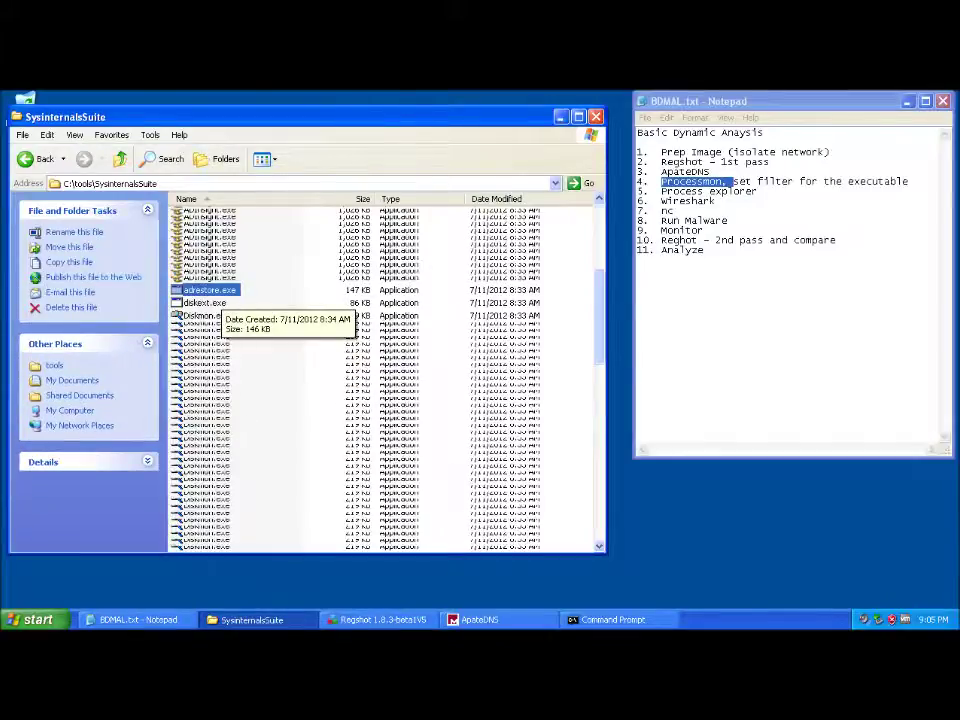
text(proc)
scroll(180, 370, down, 3)
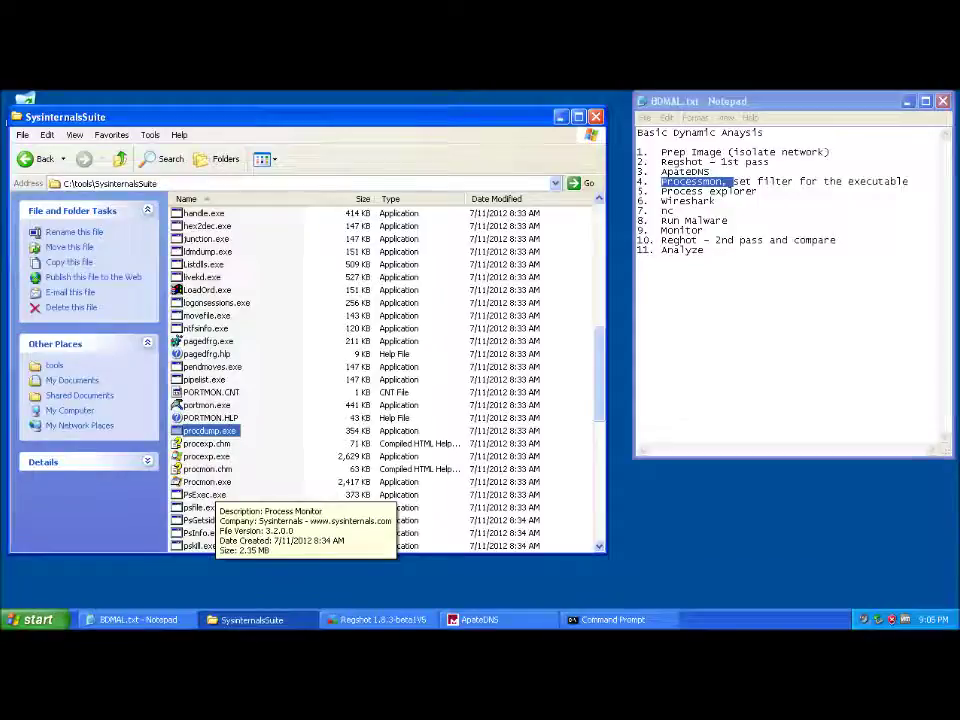
click(207, 482)
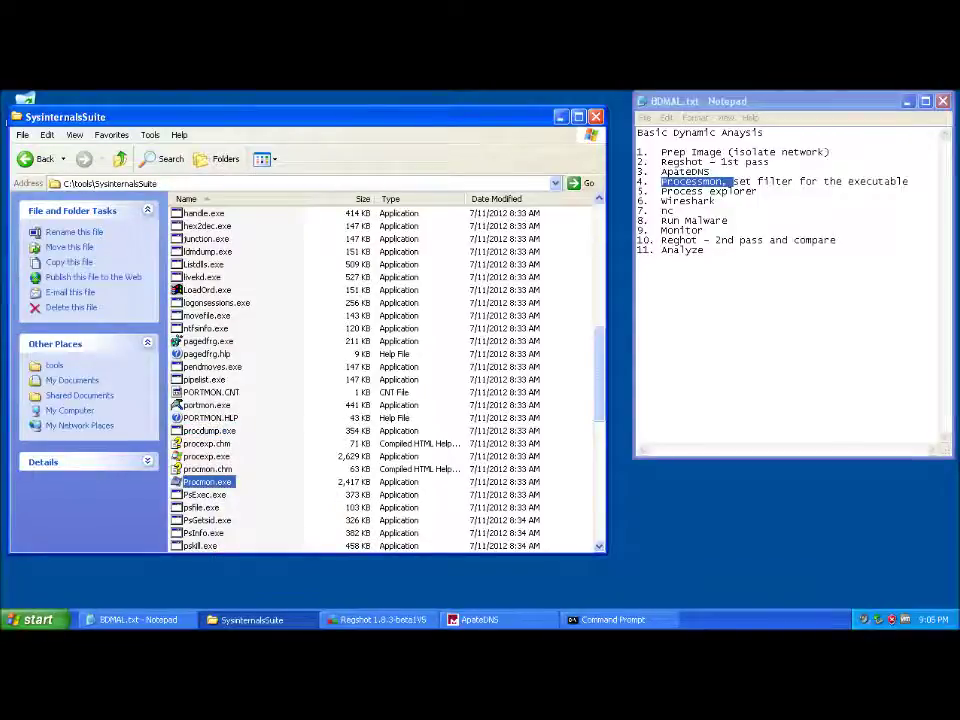
key(Return)
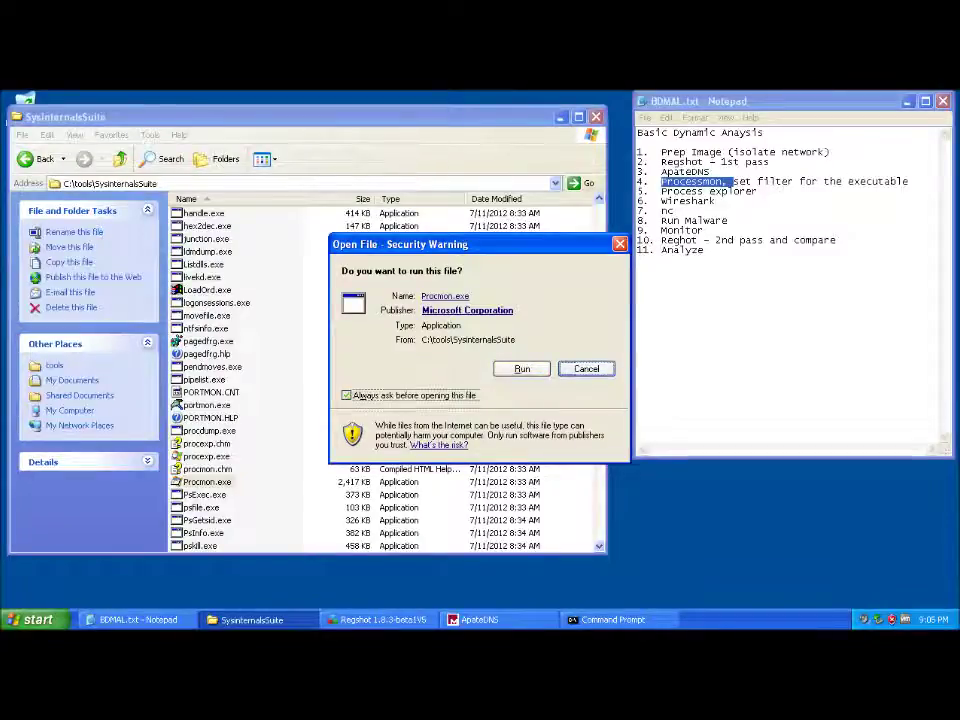
click(521, 369)
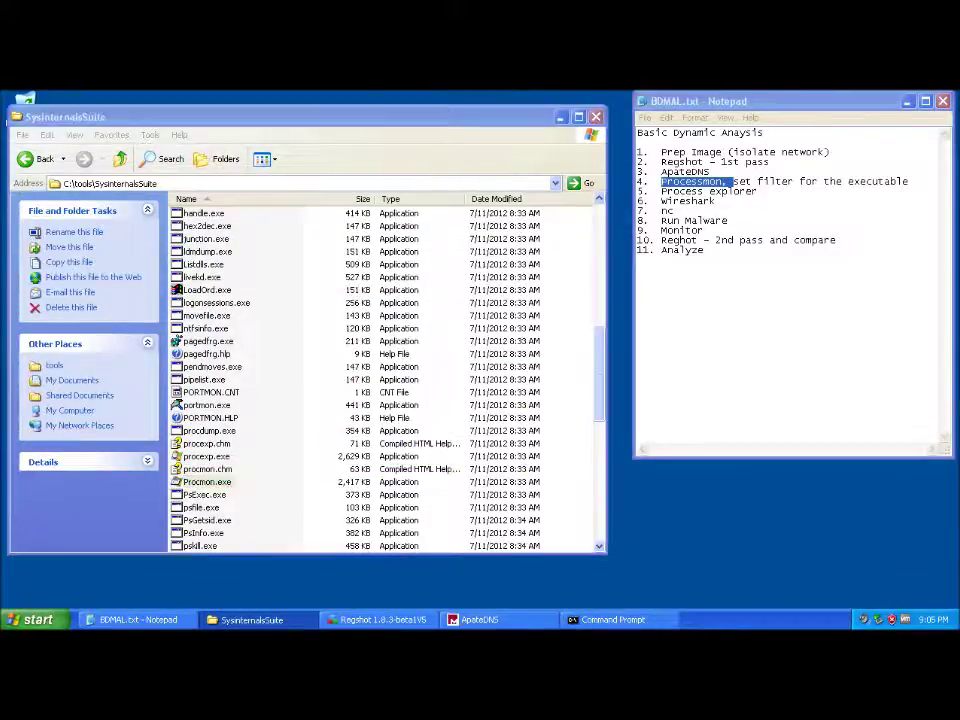
drag(250, 252, 722, 231)
Go to the C:\Samples folder and select the sample executable's full file name for copying, without renaming the file.
click(599, 250)
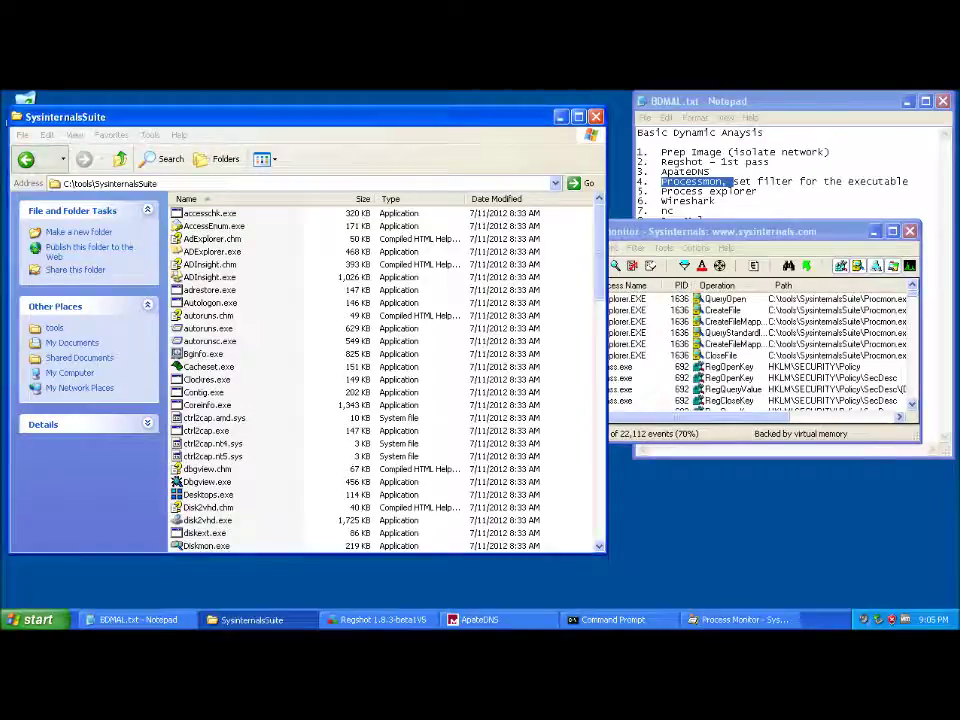
key(BackSpace)
key(BackSpace)
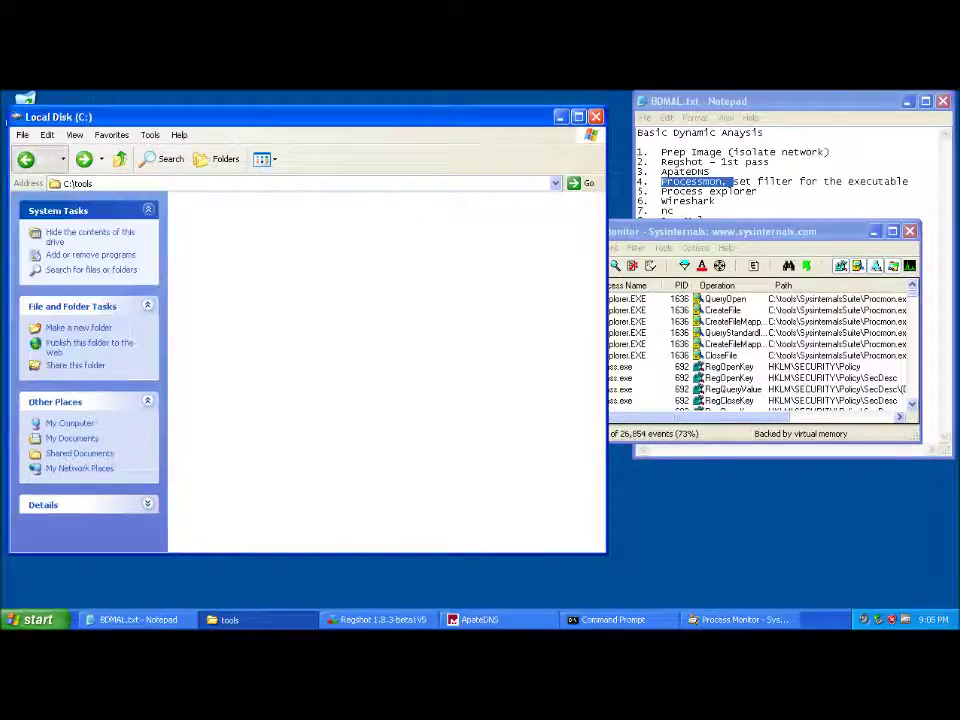
key(Up)
key(Return)
key(Down)
right_click(199, 213)
click(227, 344)
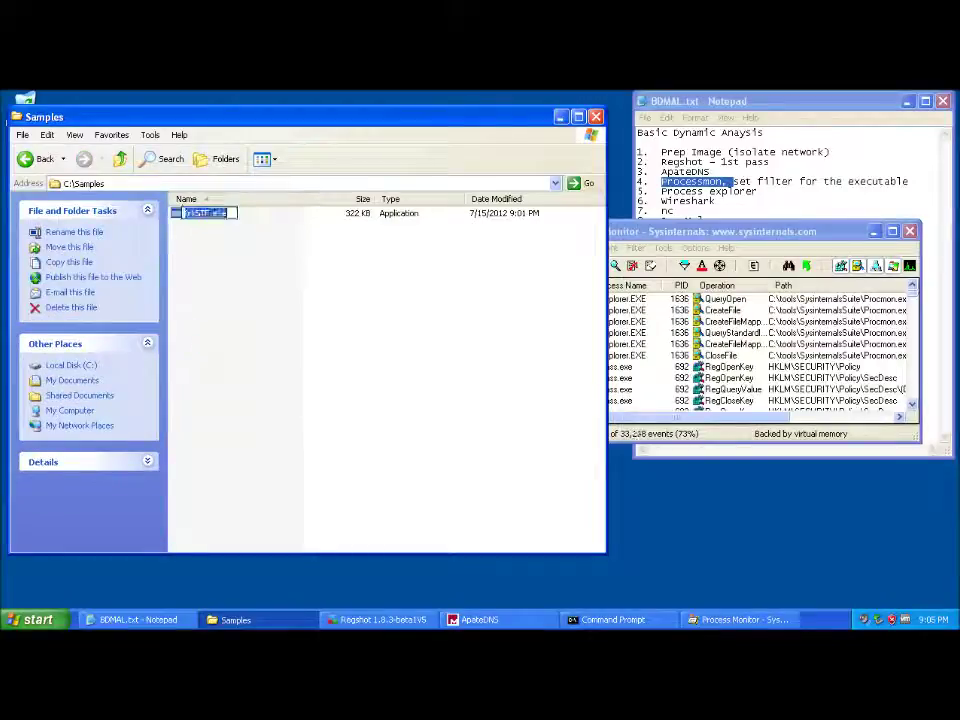
click(227, 344)
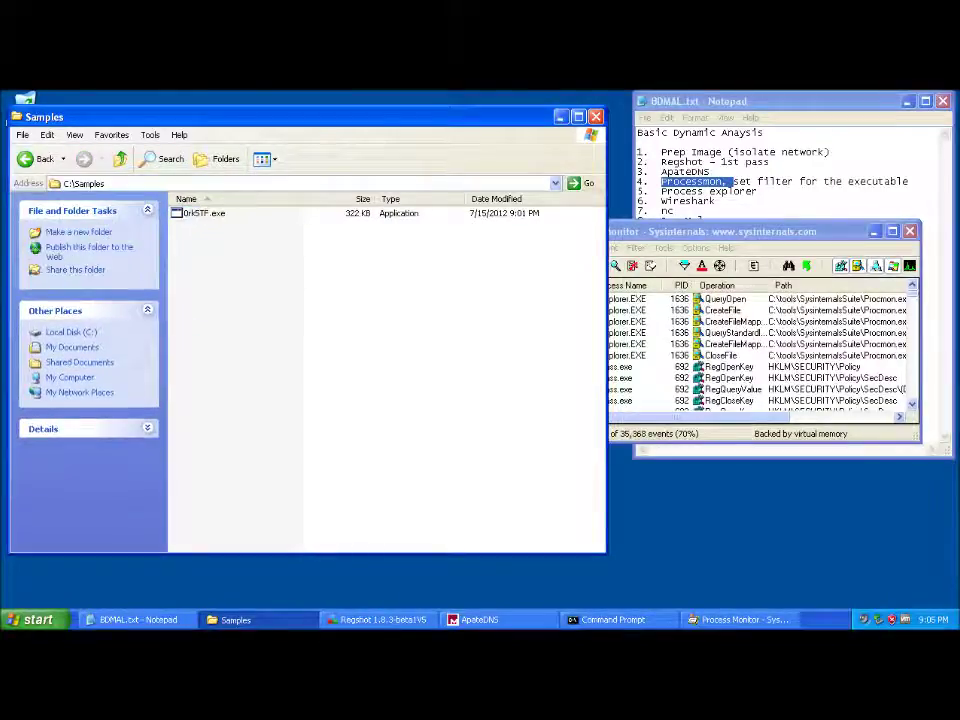
Switch to Process Monitor and open its event filter settings.
key(alt+Tab)
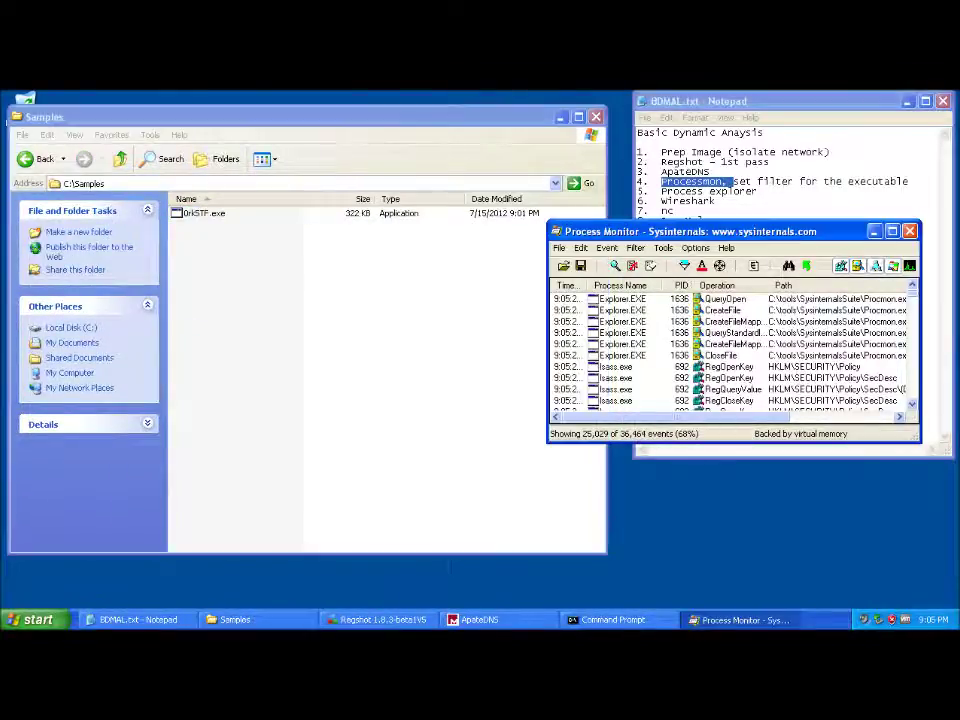
key(alt+f)
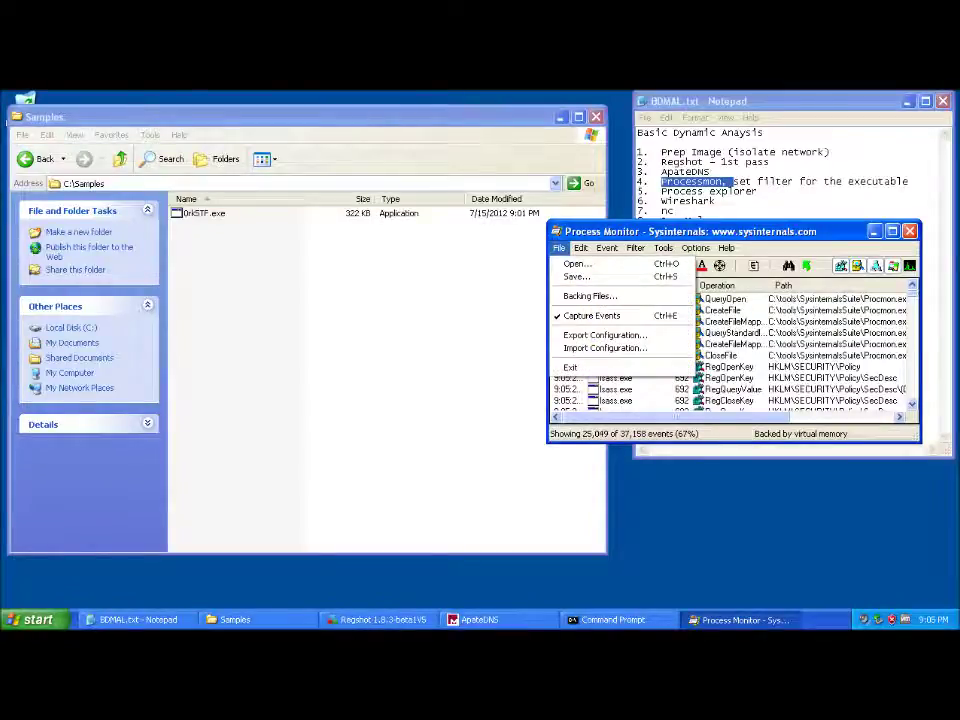
key(Right)
key(Right)
key(Right)
key(Down)
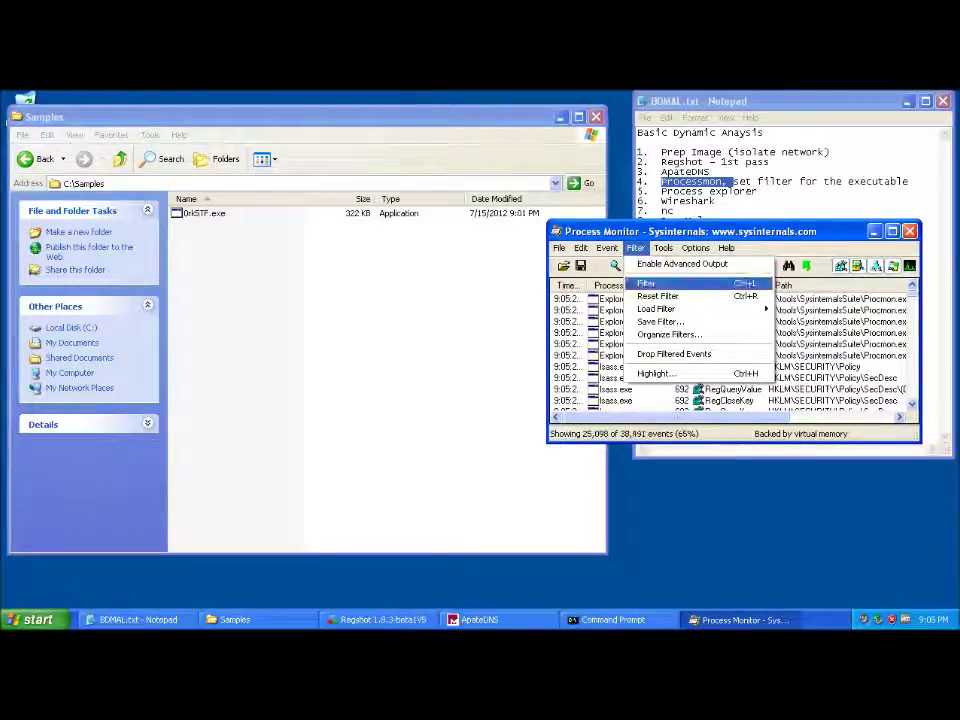
key(Return)
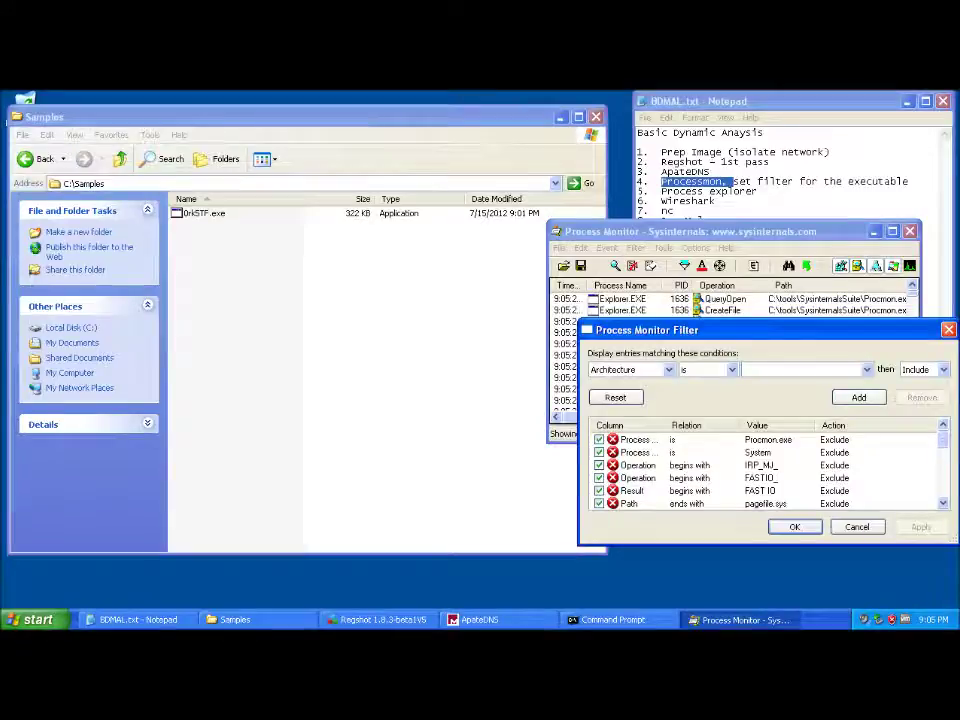
Add and apply an Include filter for Process Name is 0rk5TF.exe, and move the Process Monitor window below the notes checklist.
click(669, 370)
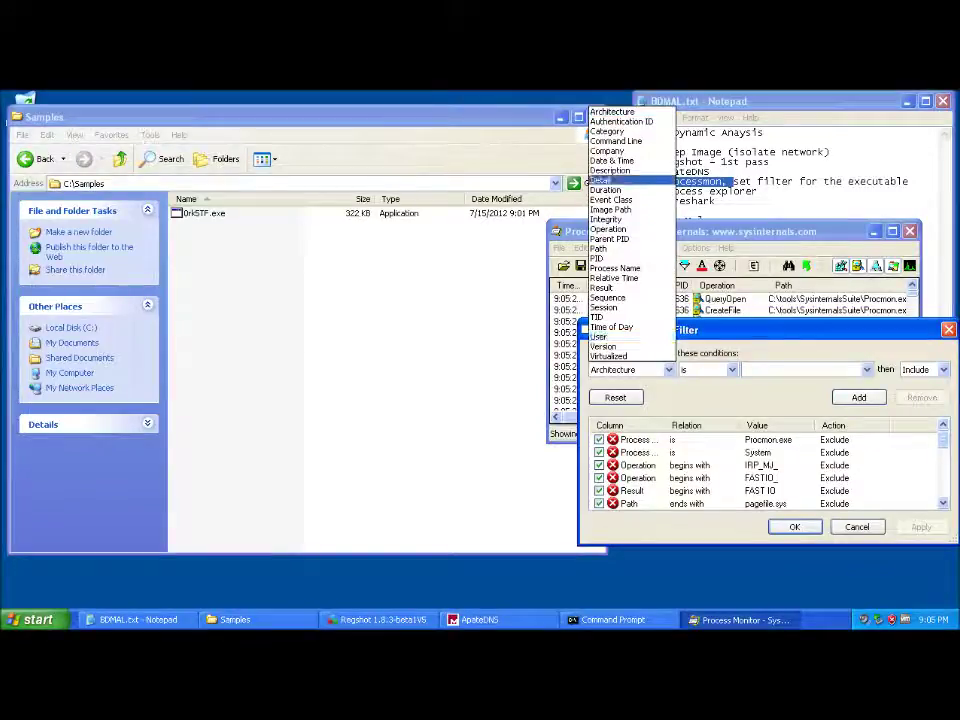
key(Down)
key(Down)
key(Down)
key(Down)
key(Down)
key(Down)
key(Down)
key(Down)
key(Down)
key(Return)
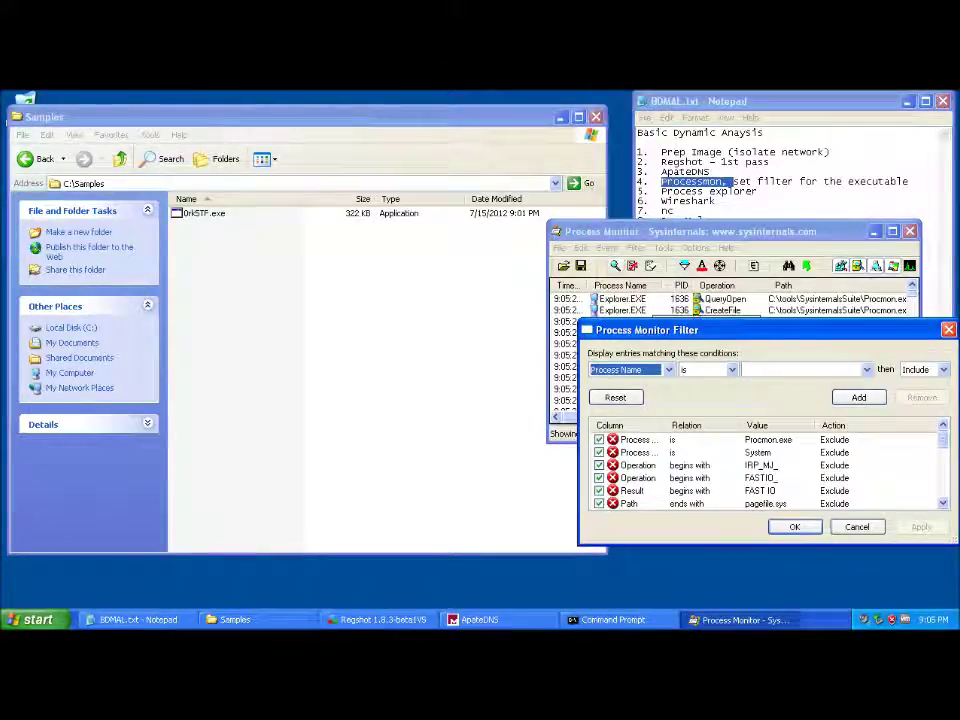
key(Tab)
key(Tab)
text(0rk5TF.exe)
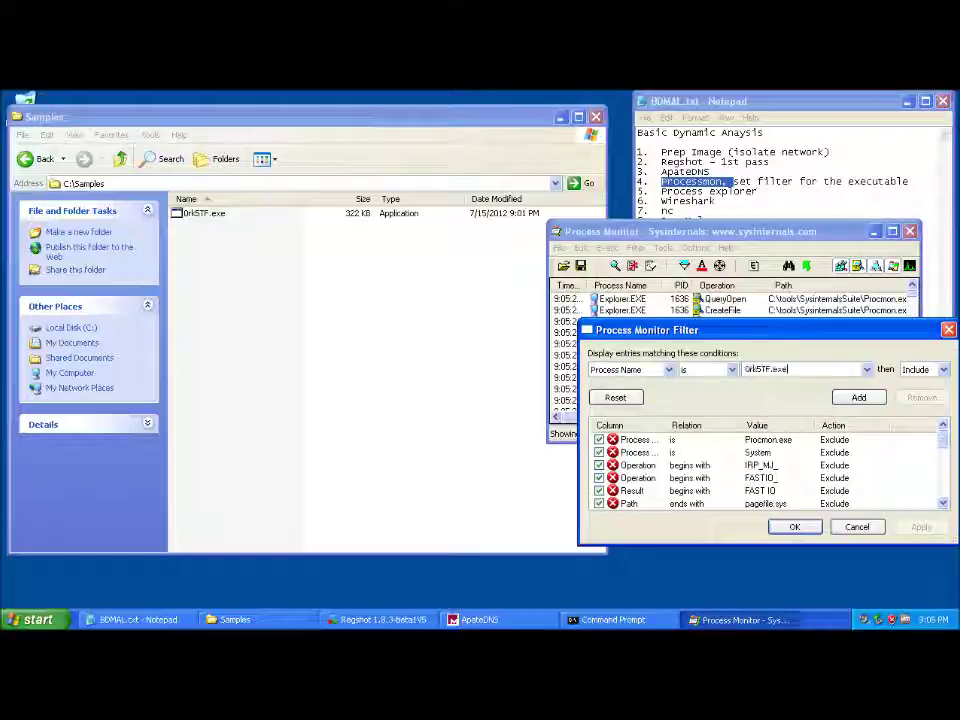
key(Return)
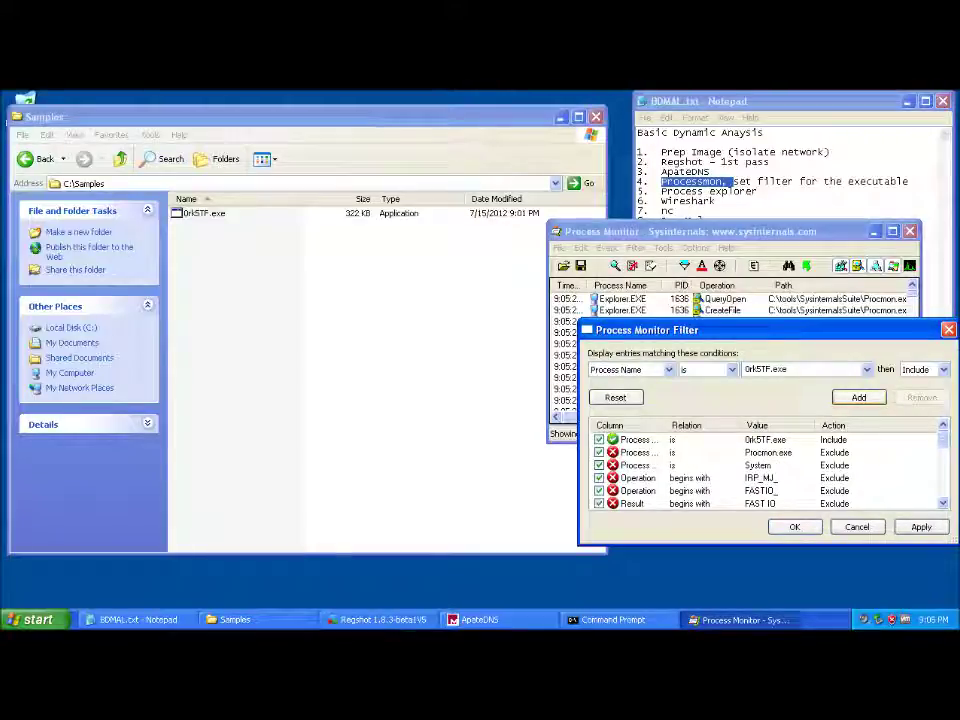
click(921, 527)
click(795, 527)
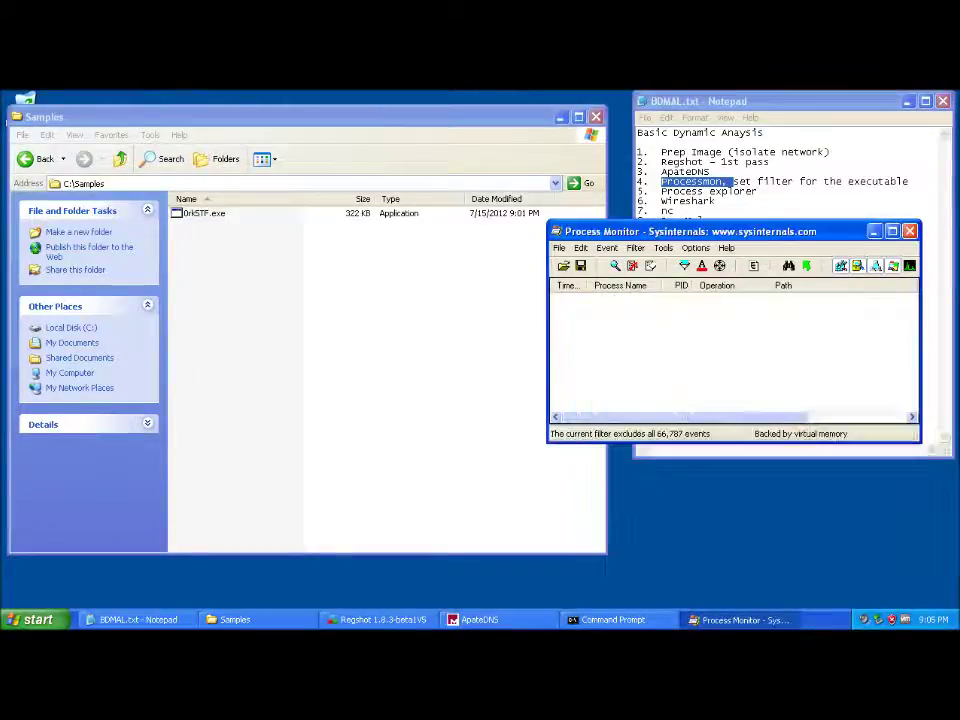
drag(690, 231, 722, 396)
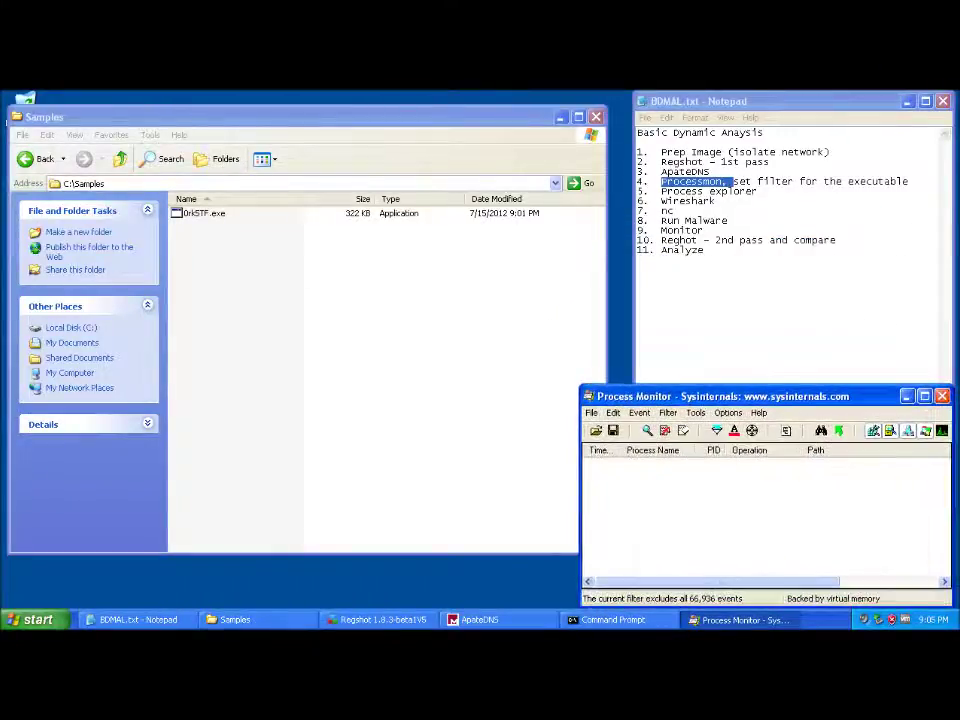
Go to the Process explorer item in the notes and open the SysinternalsSuite folder in C:\tools.
click(700, 191)
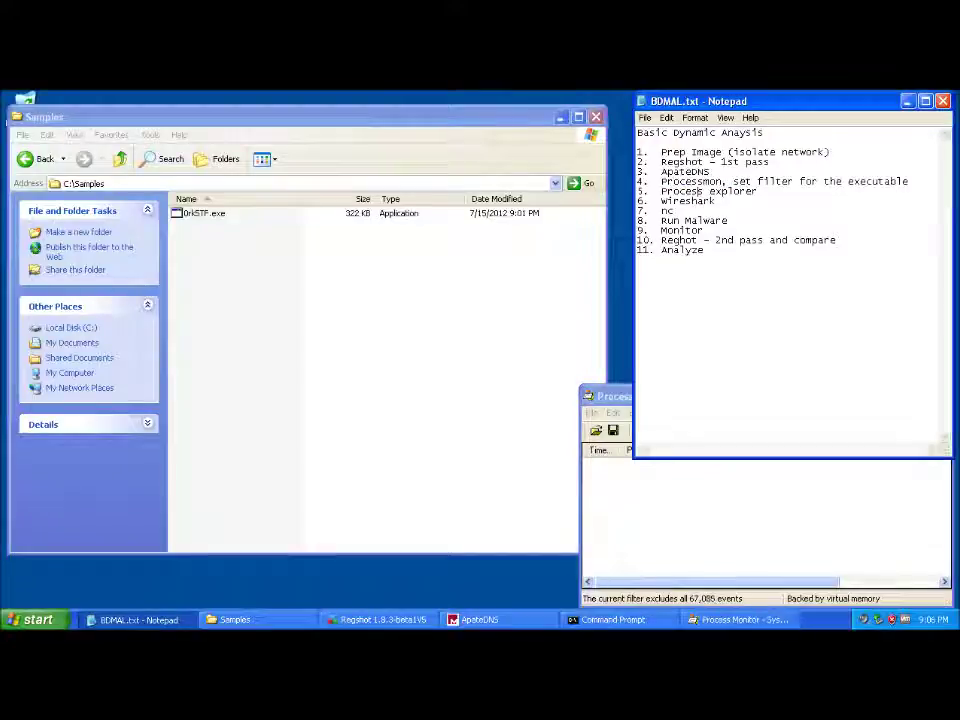
click(37, 159)
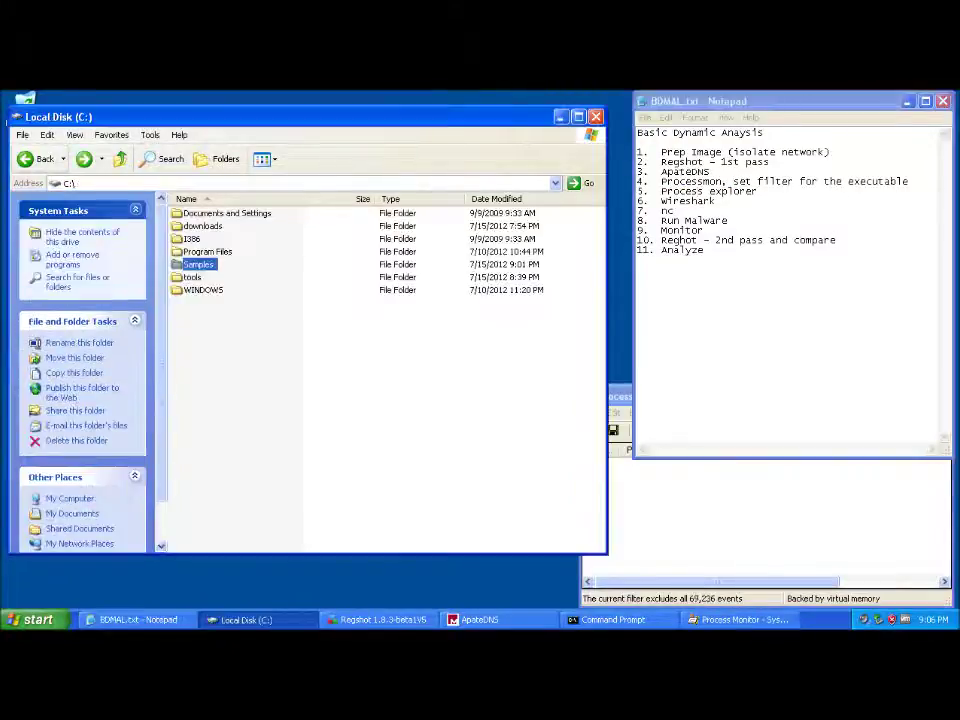
key(Down)
key(Return)
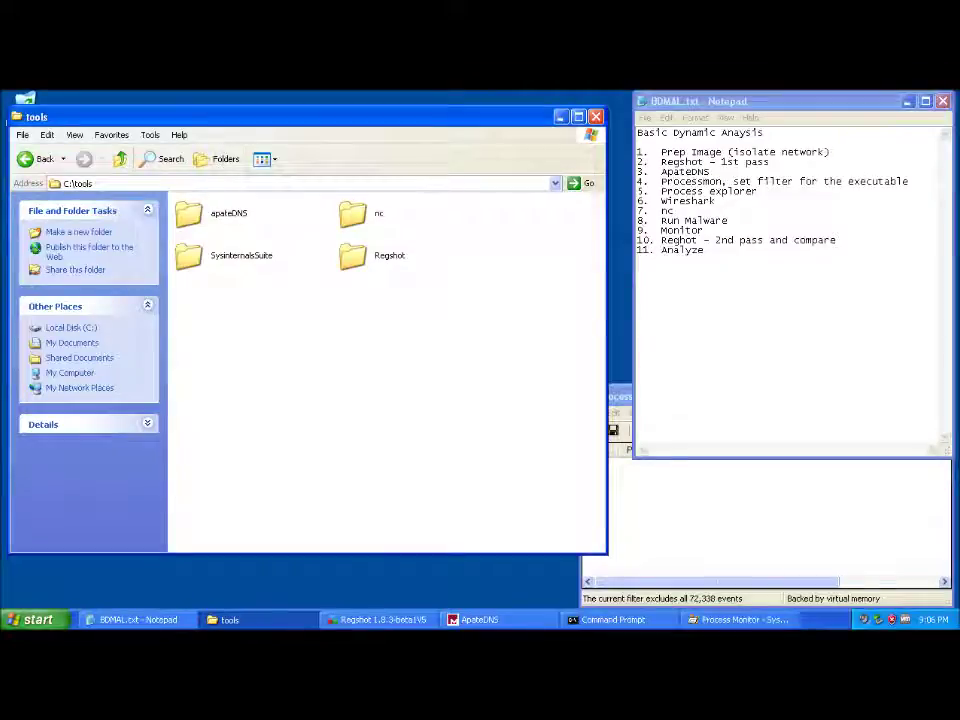
double_click(230, 256)
Run procexp.exe from the SysinternalsSuite folder and minimize Process Explorer after looking through its process list.
click(204, 390)
scroll(204, 390, down, 1)
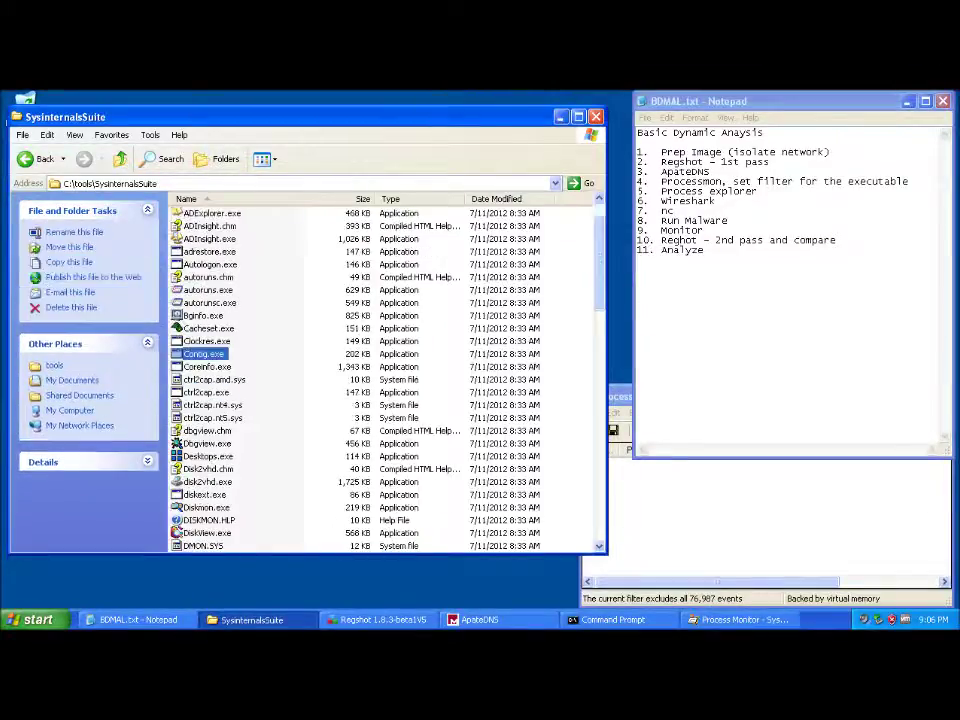
scroll(176, 326, down, 10)
click(207, 443)
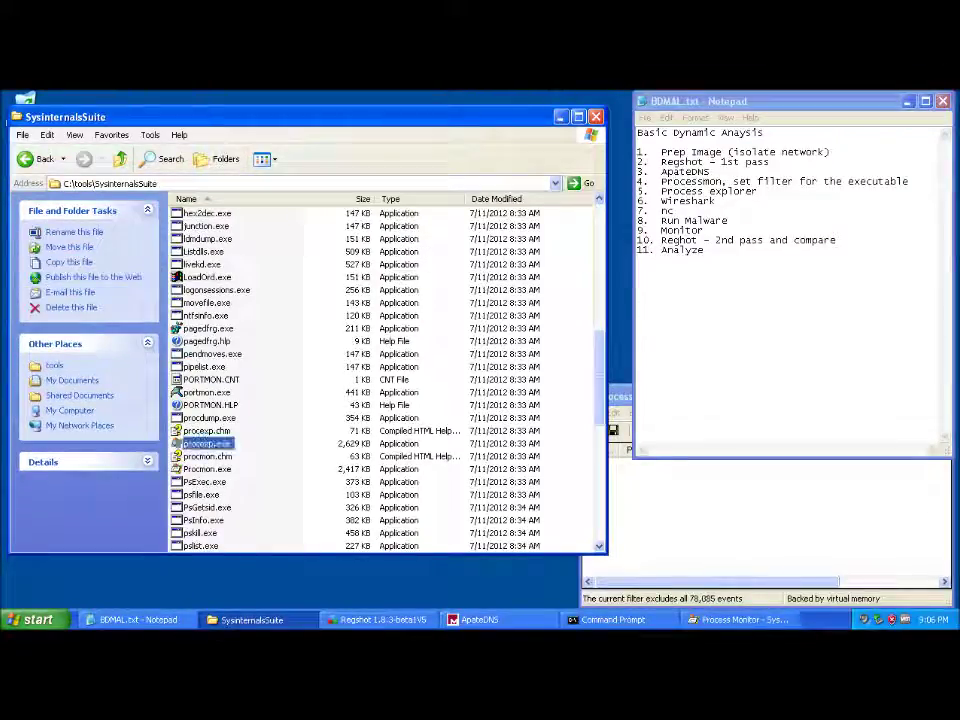
double_click(207, 443)
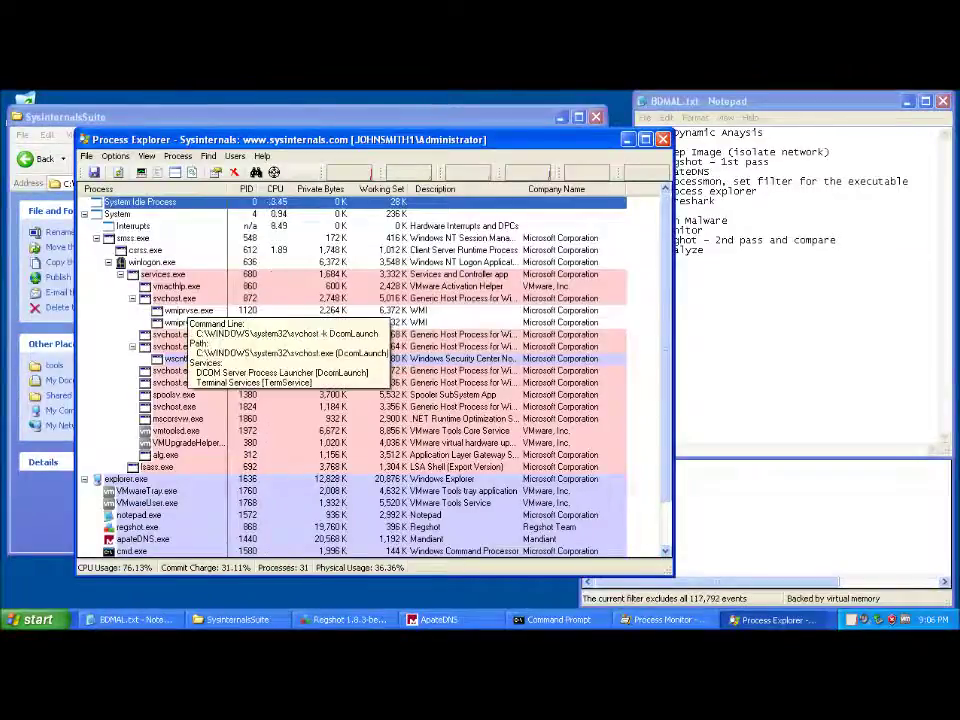
scroll(165, 278, down, 2)
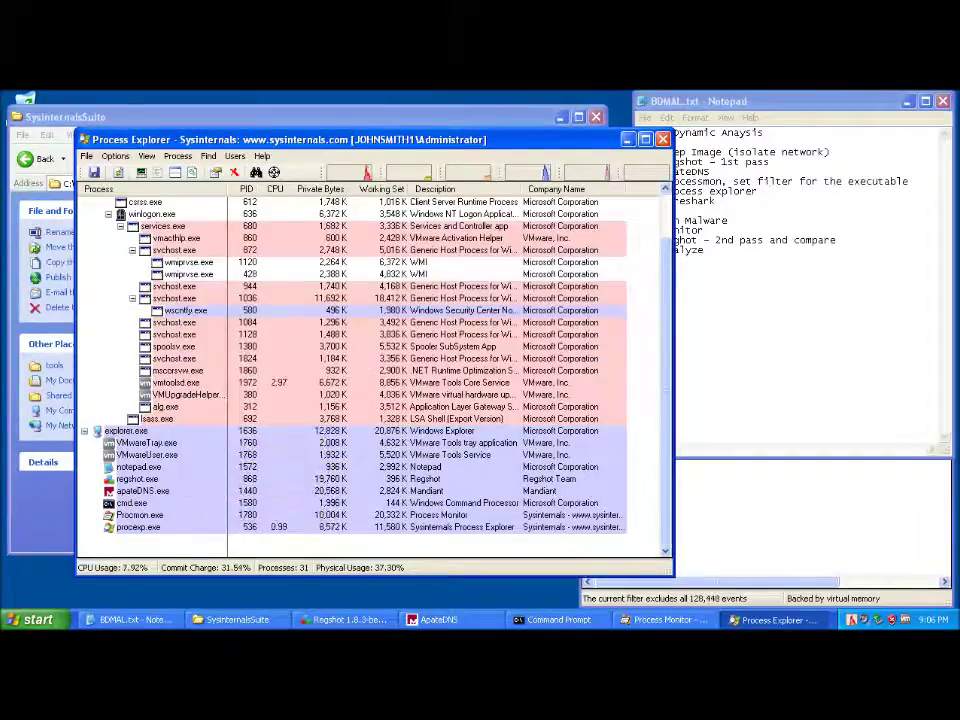
click(628, 139)
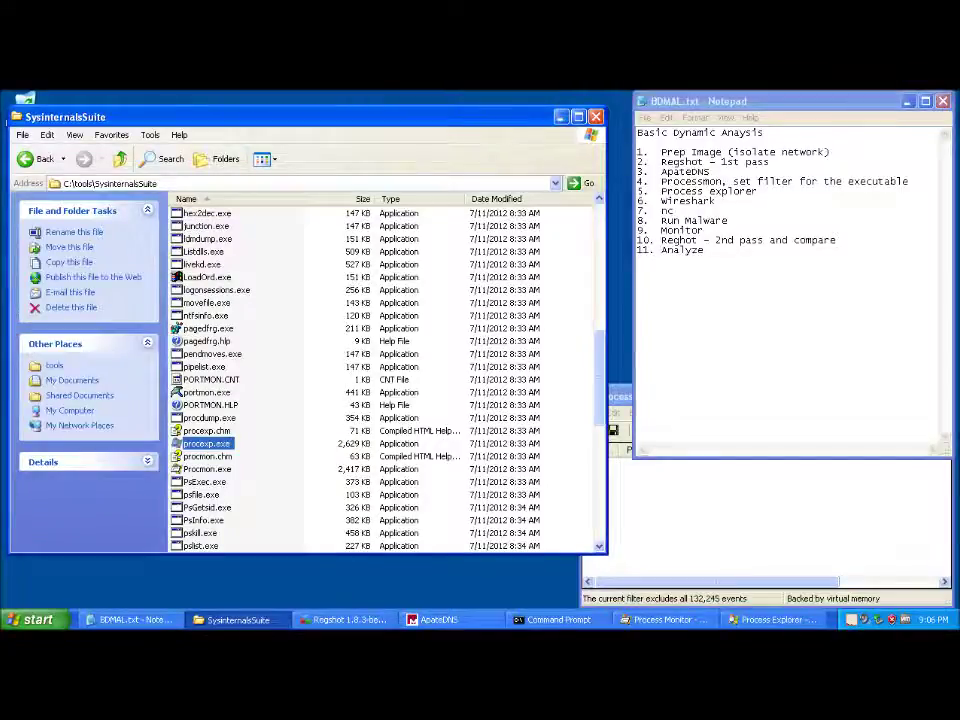
Launch Wireshark from the installed programs.
key(super)
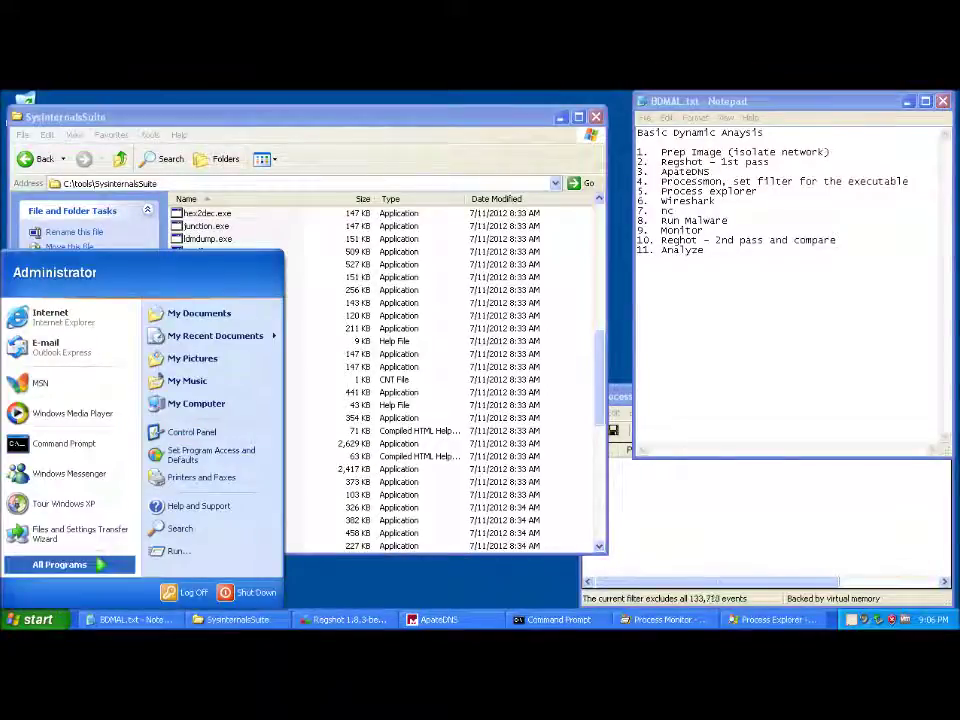
mouse_move(68, 565)
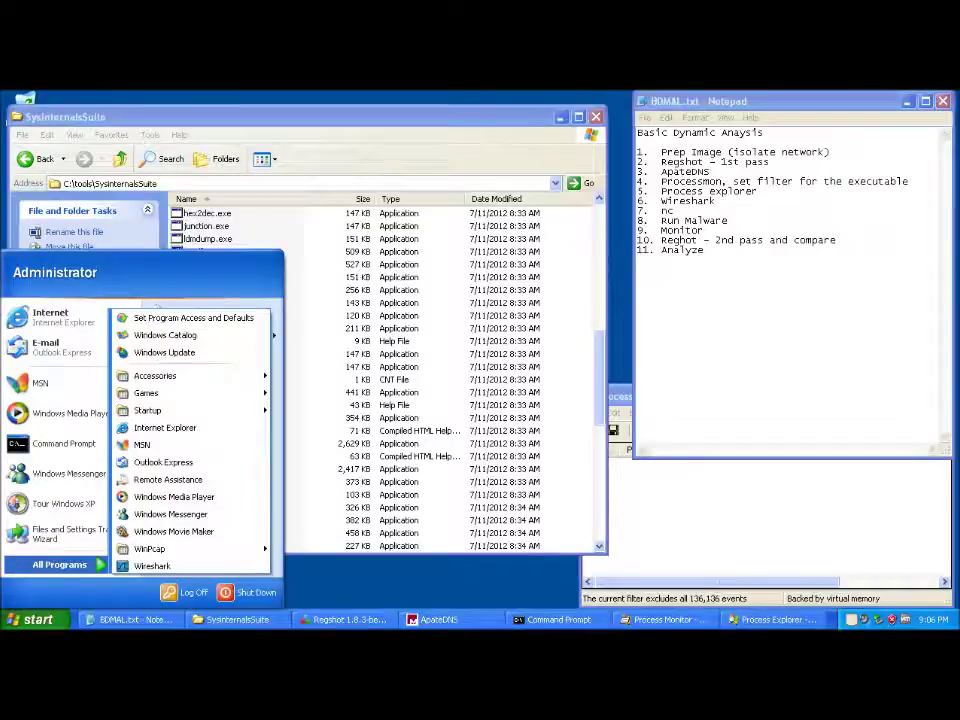
click(153, 566)
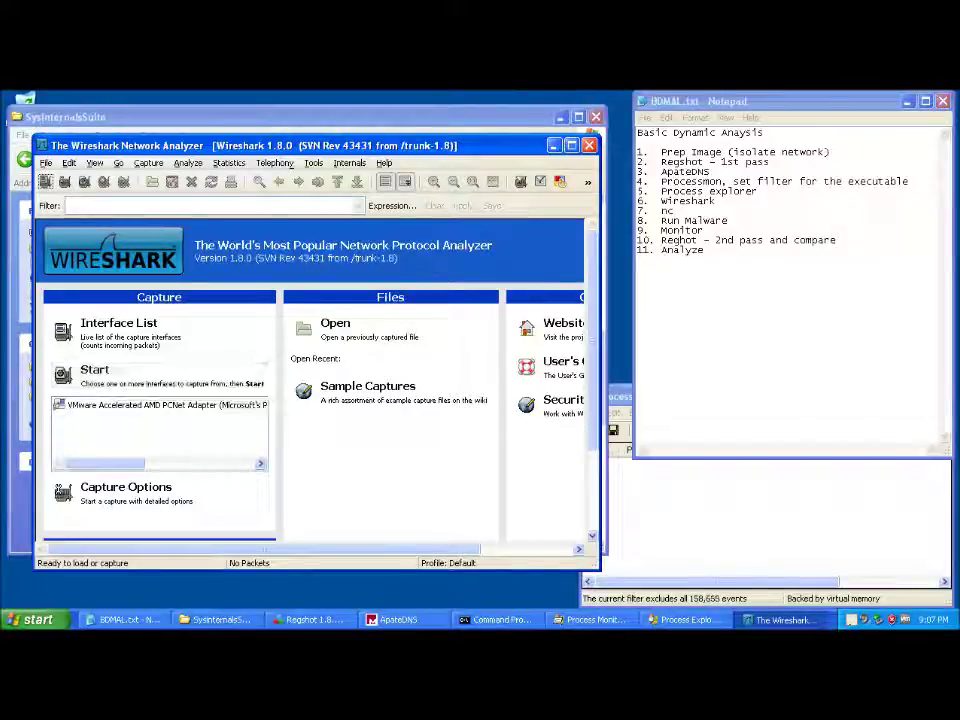
Start a packet capture on the VMware Accelerated AMD PCNet Adapter interface and minimize Wireshark.
click(110, 375)
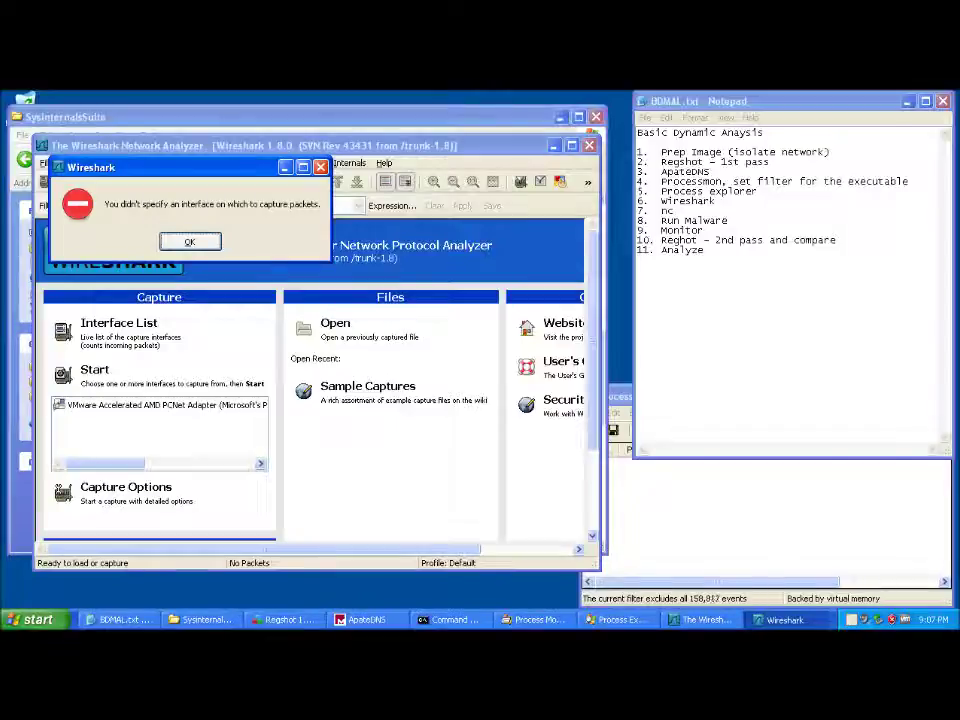
click(189, 241)
click(160, 405)
click(94, 372)
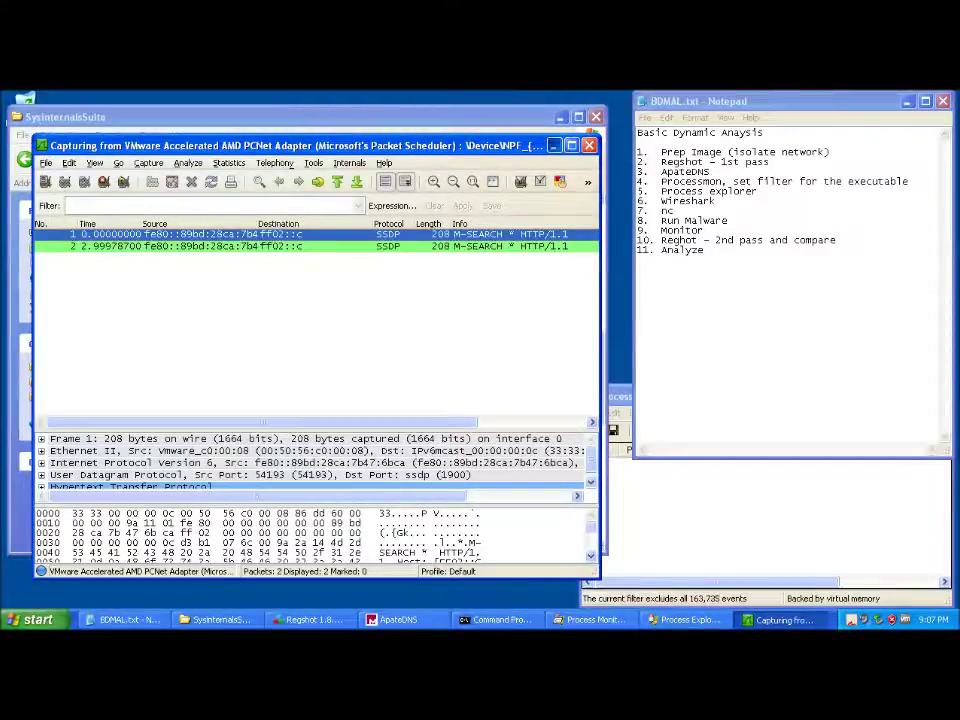
click(555, 146)
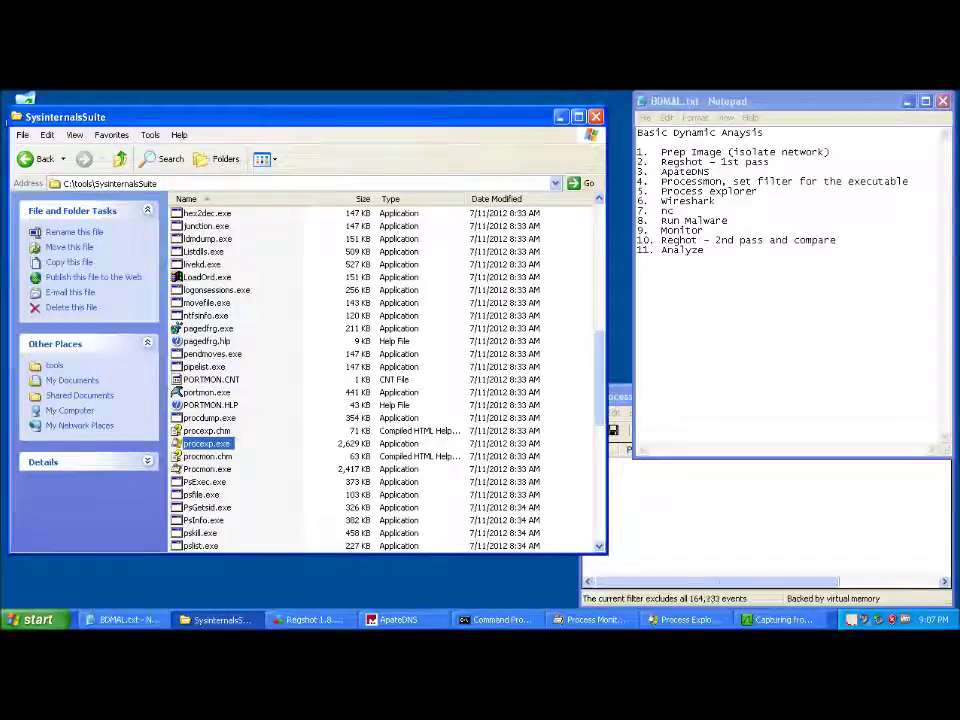
Mark nc in the notes checklist and change the Command Prompt directory to the root of C:.
double_click(667, 211)
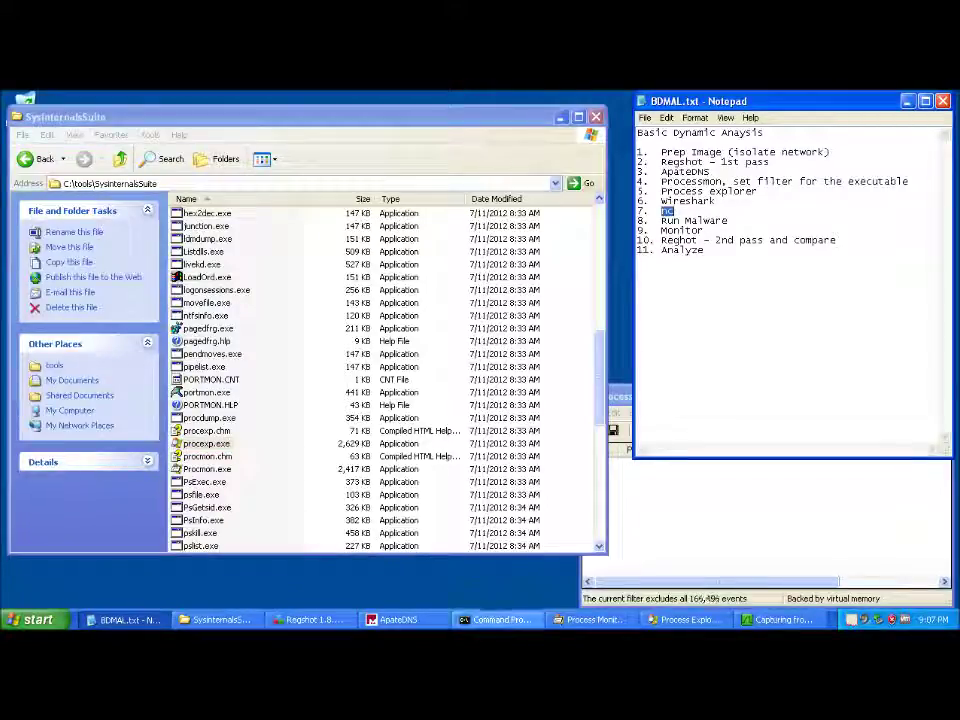
click(498, 620)
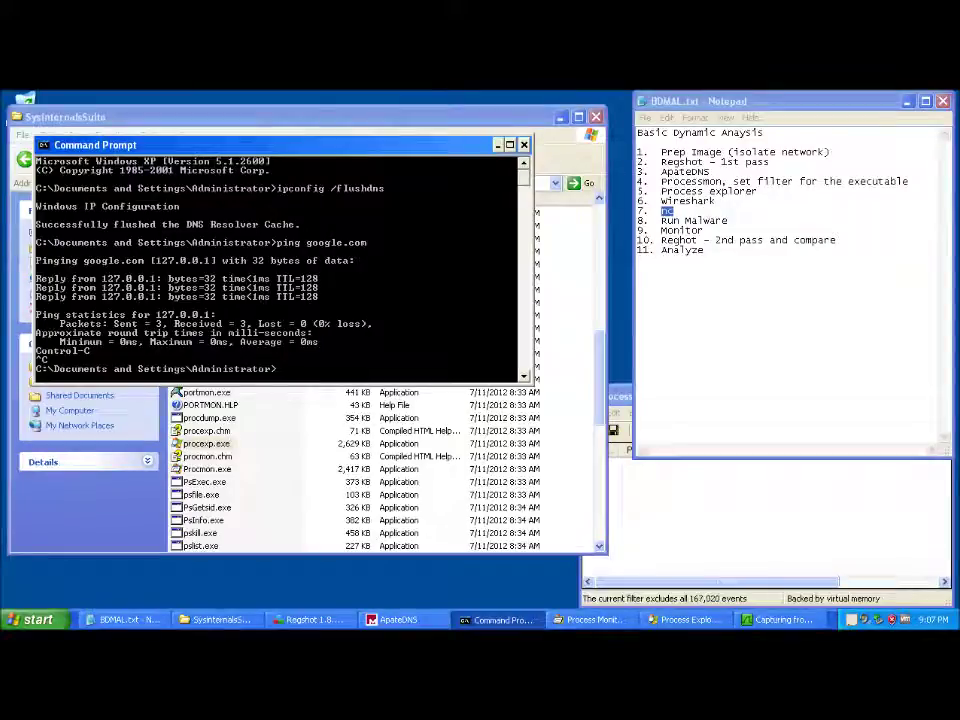
text(cd\)
key(Return)
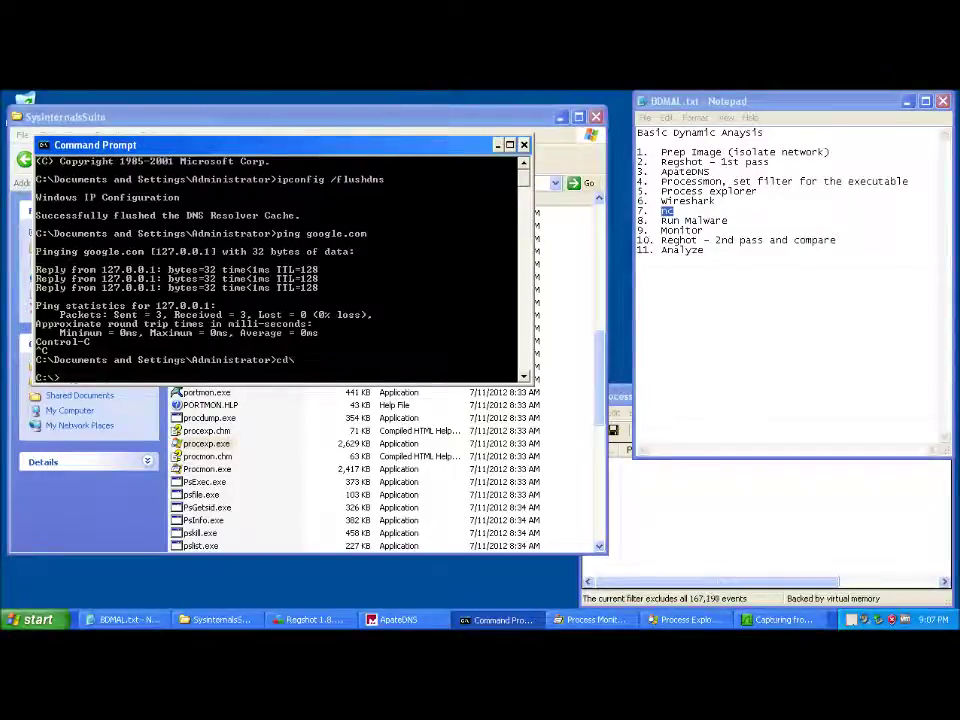
text(dc)
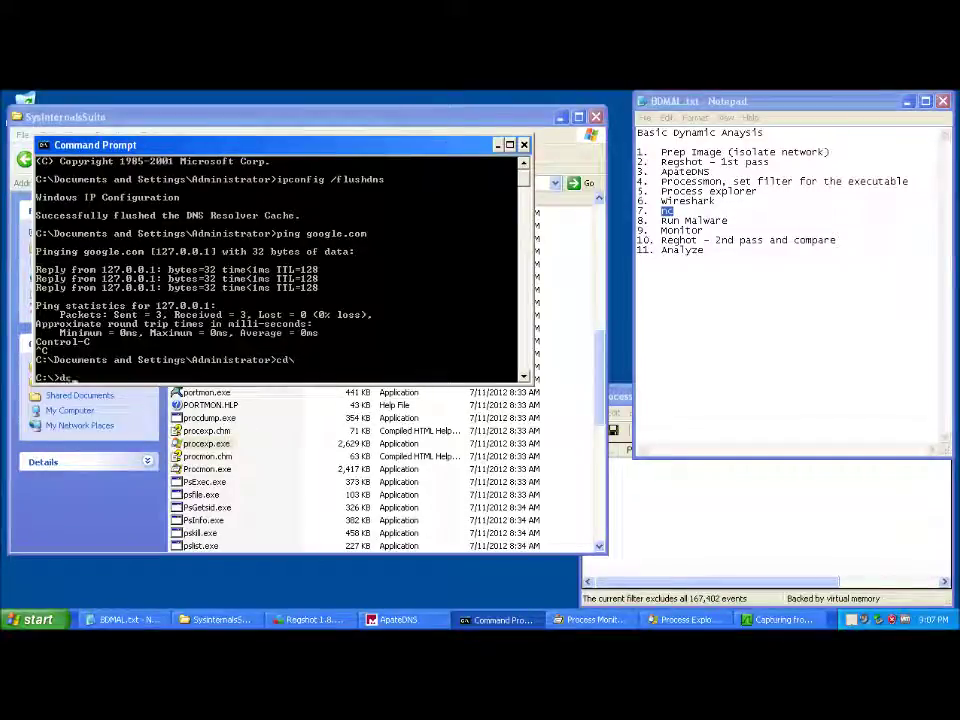
text( toos)
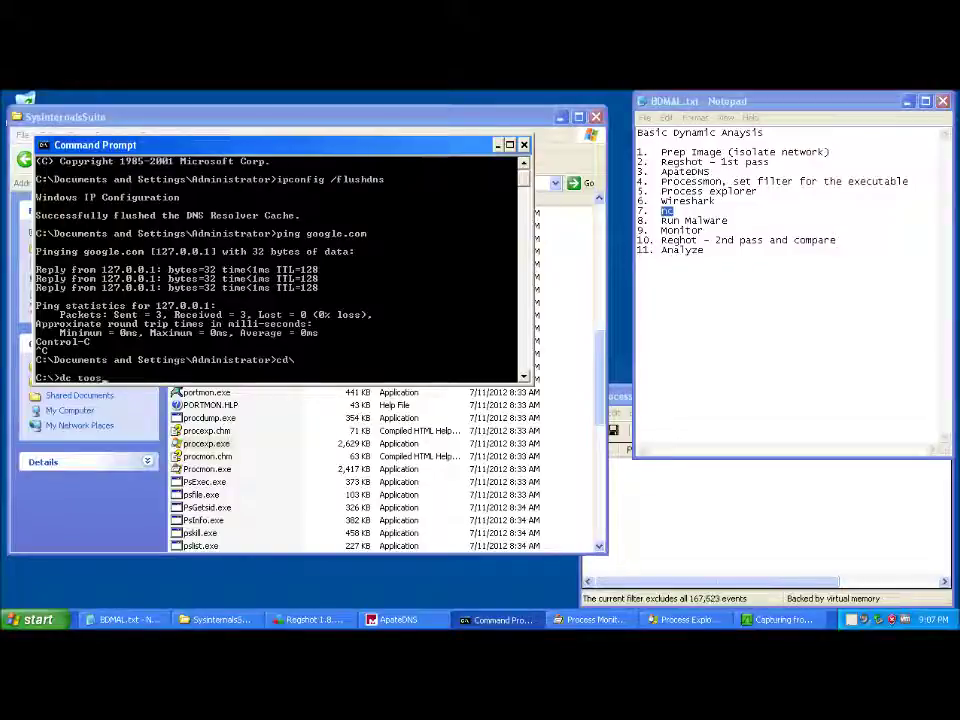
key(BackSpace)
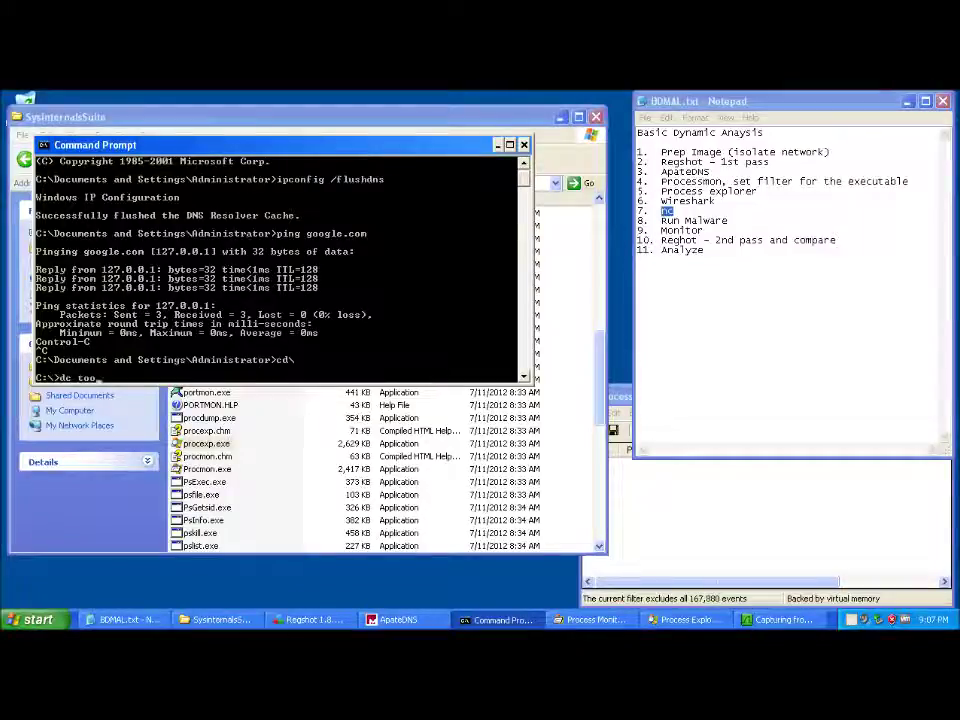
text(ls)
key(Return)
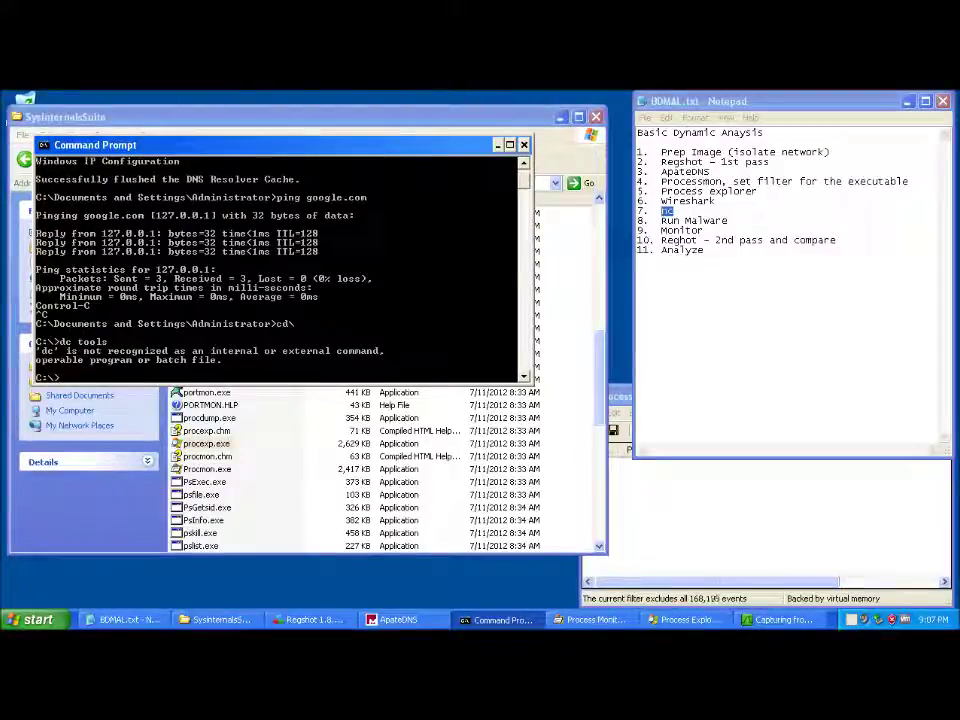
Change the Command Prompt directory to C:\tools\nc and list its files.
text(cd tools)
key(Return)
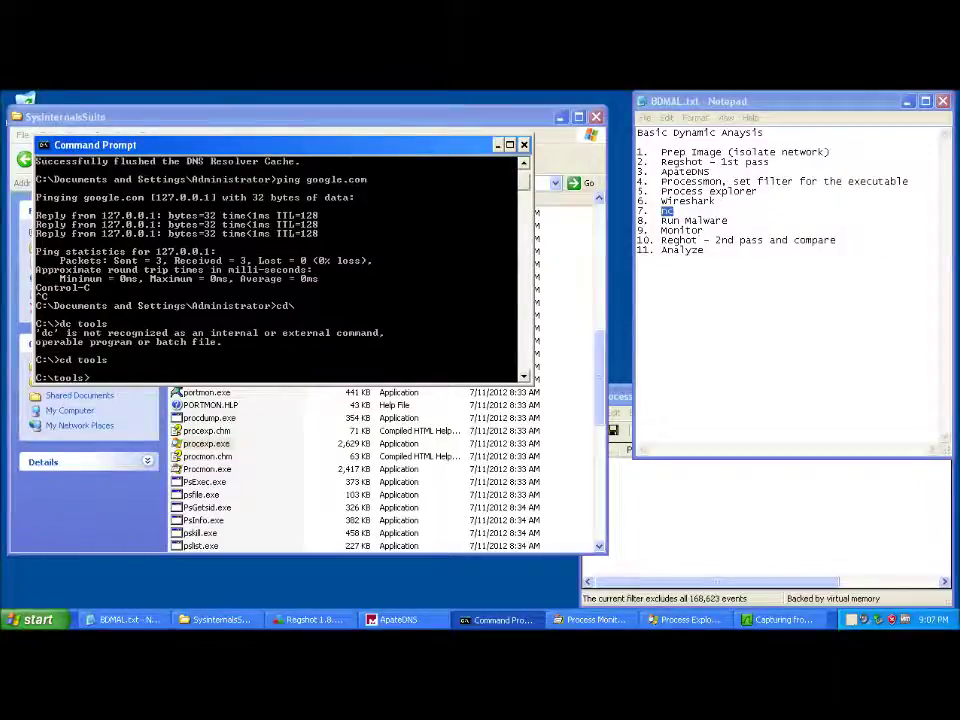
text(cd)
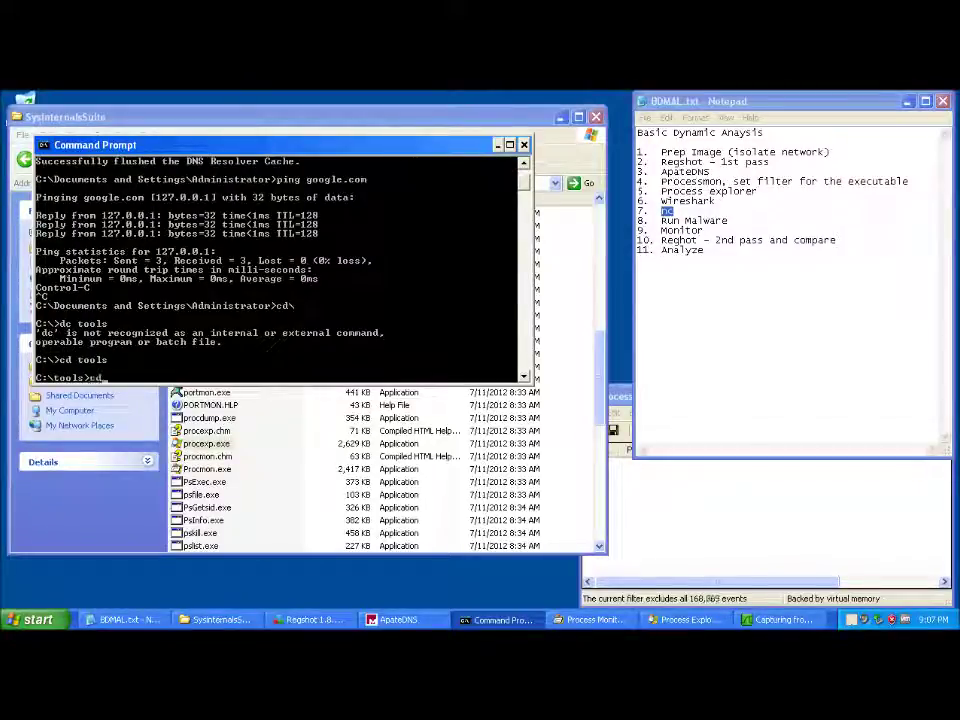
text( nc)
key(Return)
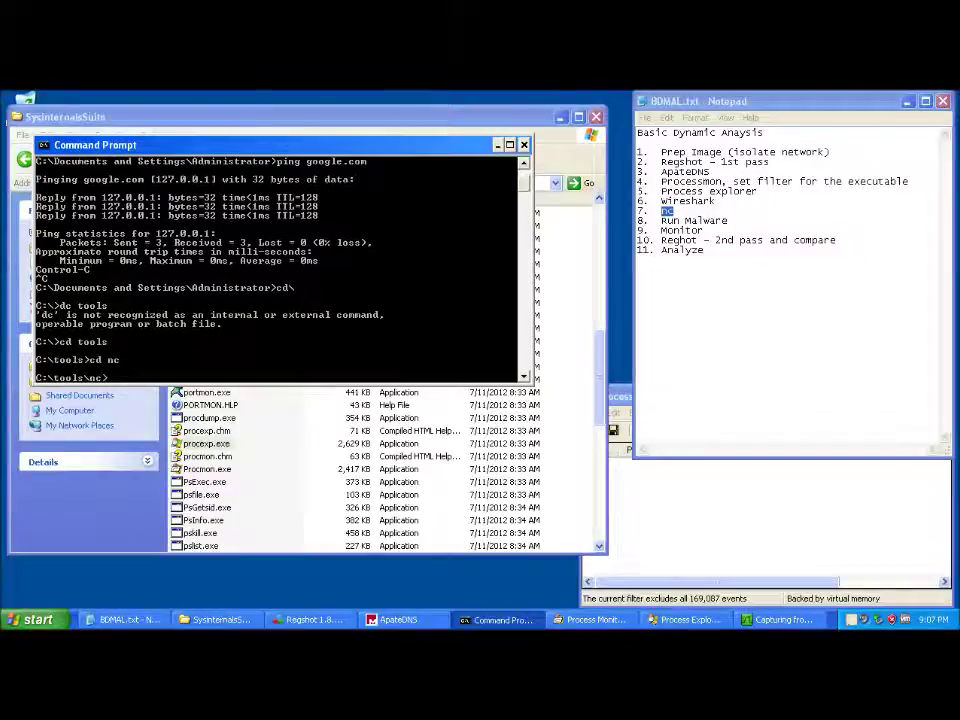
text(dir)
key(Return)
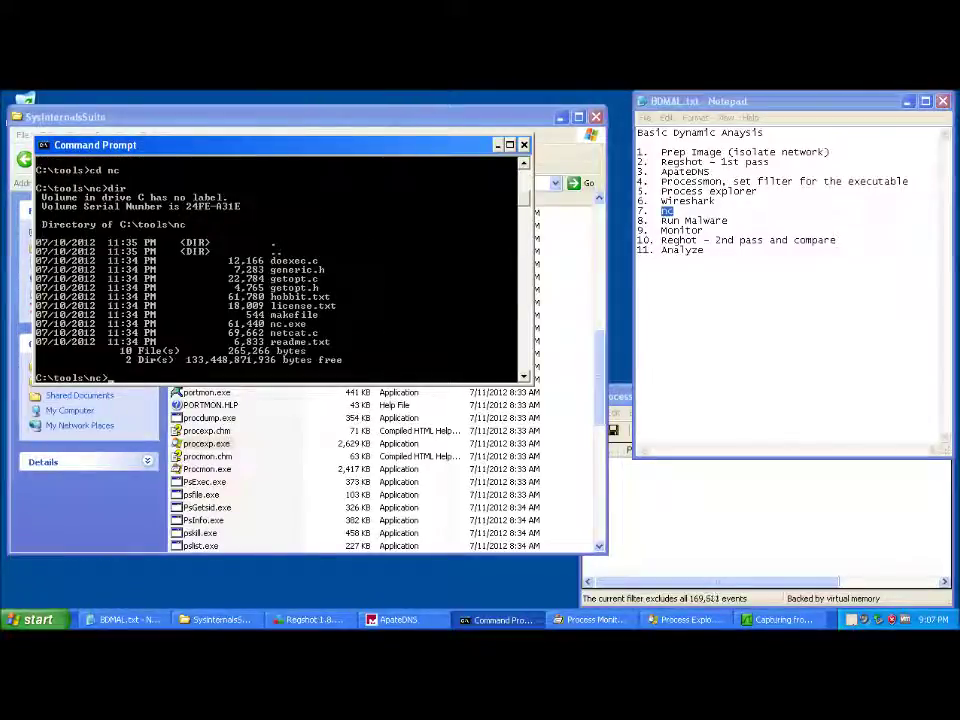
Start a netcat listener on port 80 with nc.exe -l -p 80.
text(nc.exe)
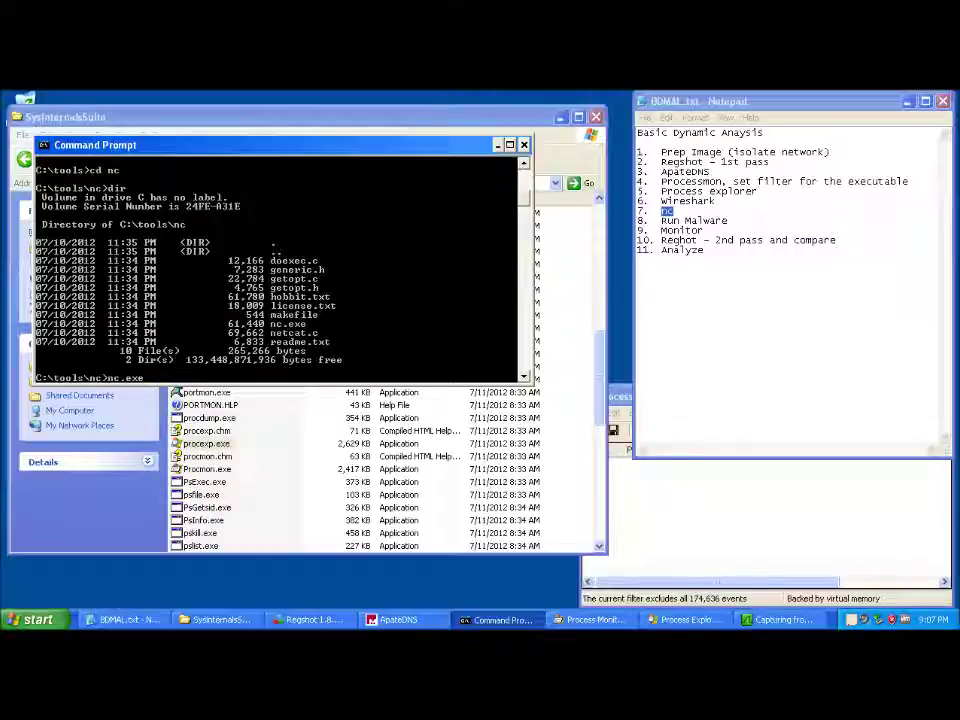
text( -l -p 80)
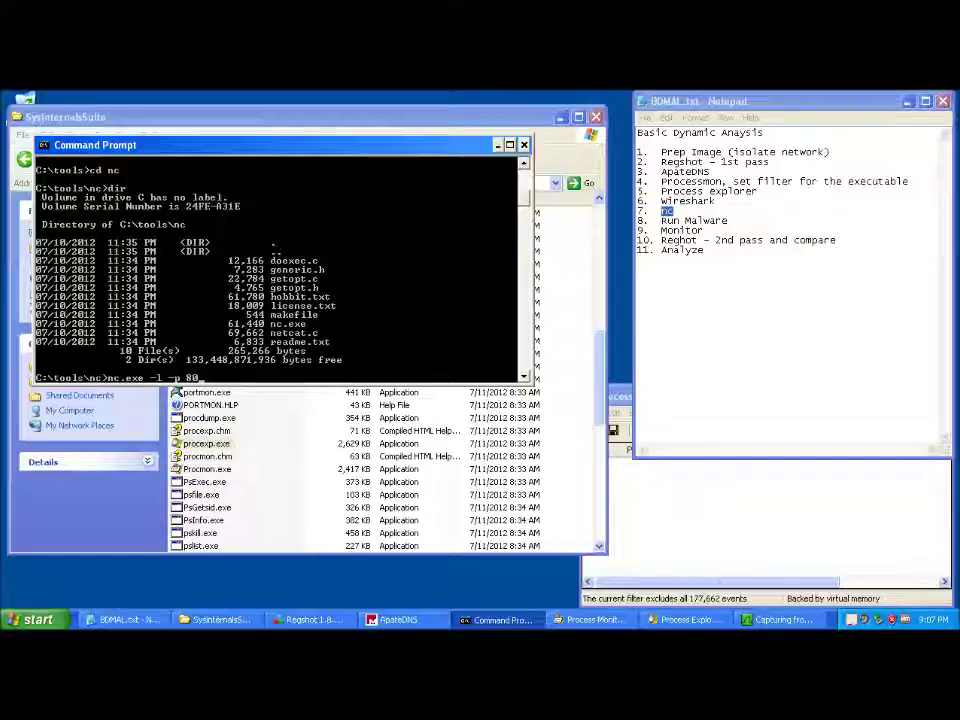
key(Return)
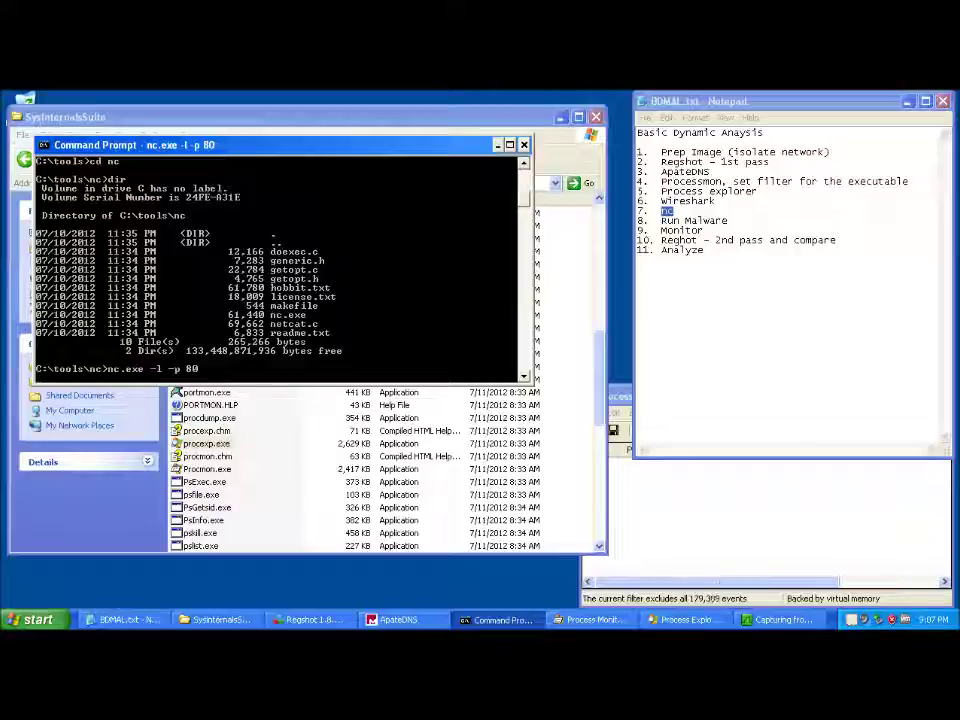
Open a second Command Prompt beside the first one and list active connections with netstat -ano.
click(38, 619)
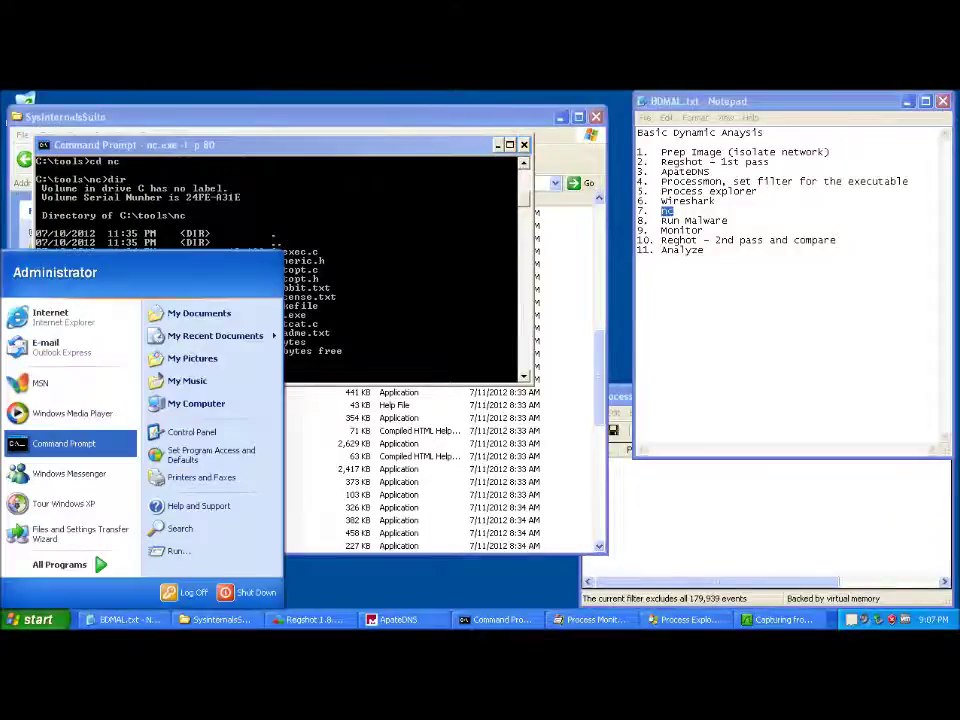
click(64, 444)
drag(141, 207, 546, 210)
text(netstat)
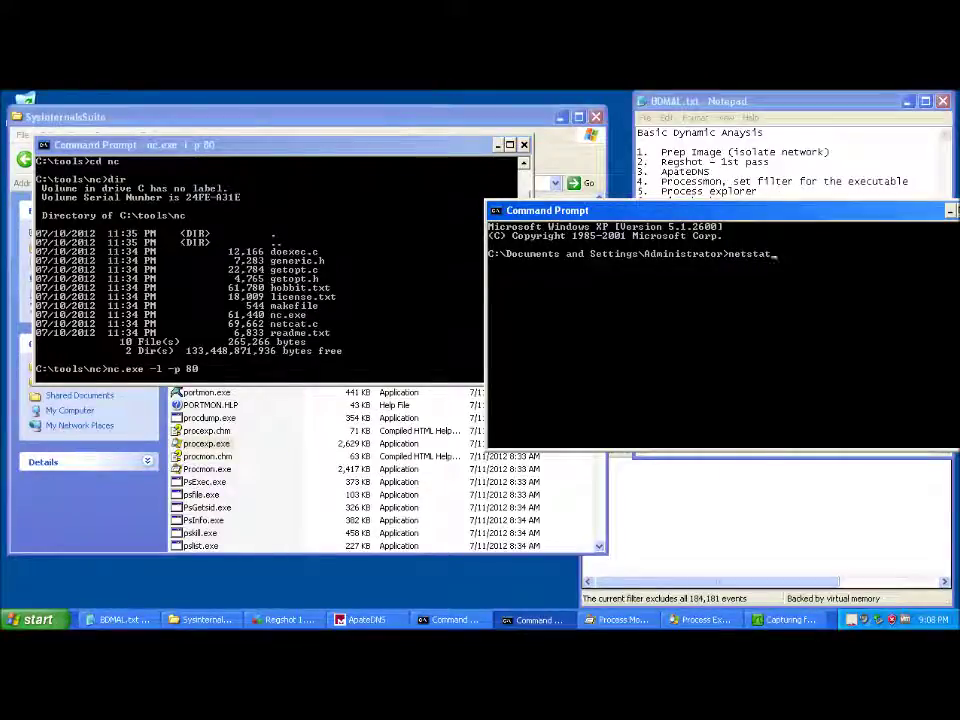
text( -ano)
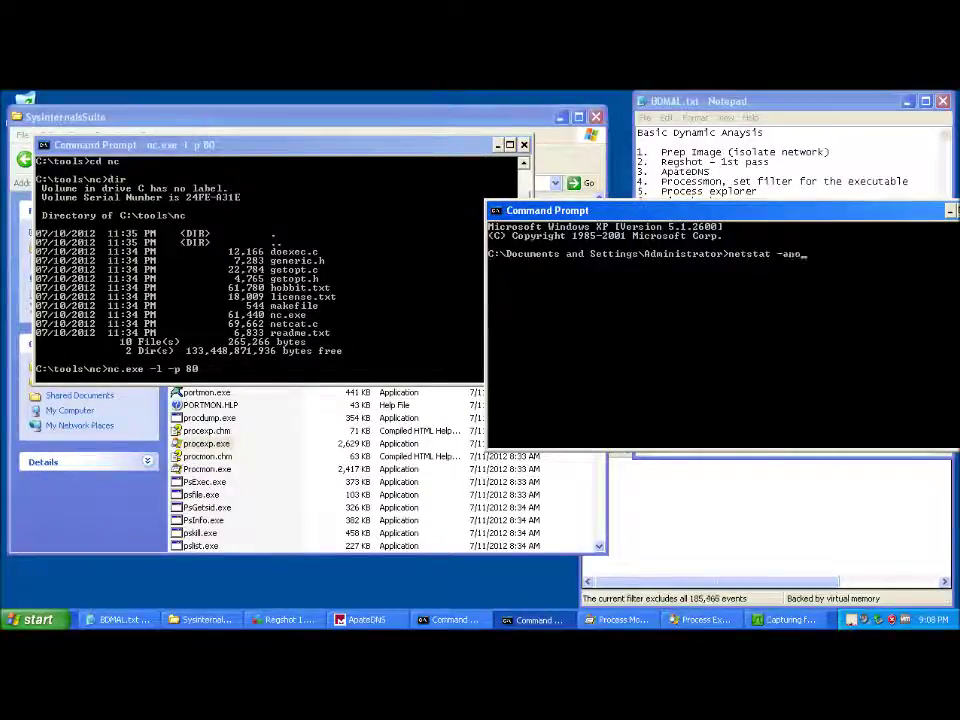
key(Return)
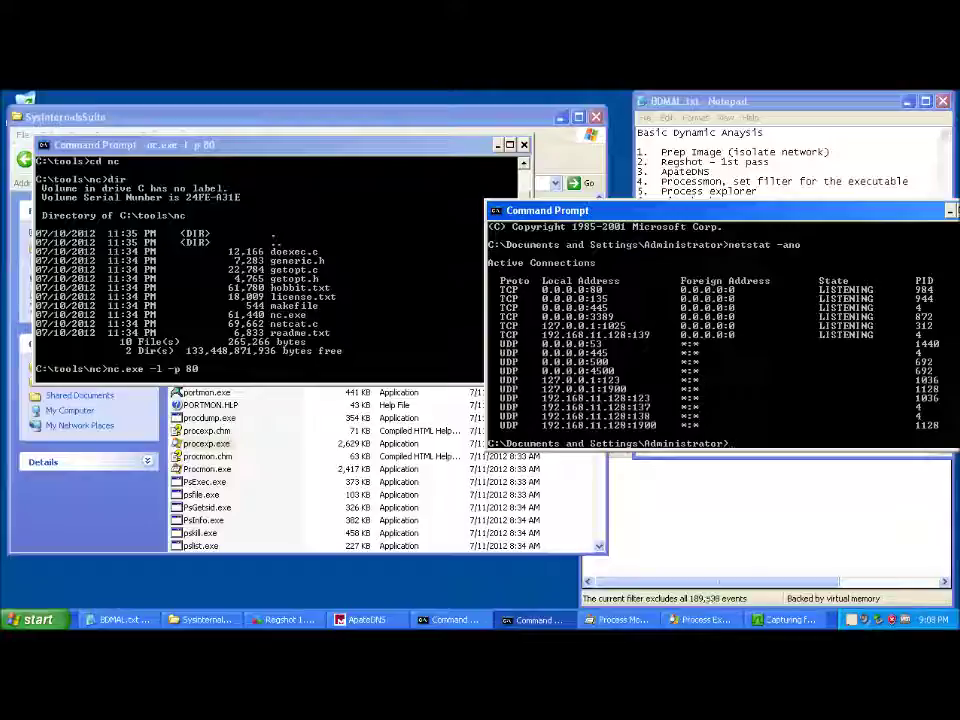
Check which process owns the listening port using tasklist and netstat -anb, stopping the latter early.
text(tasklist)
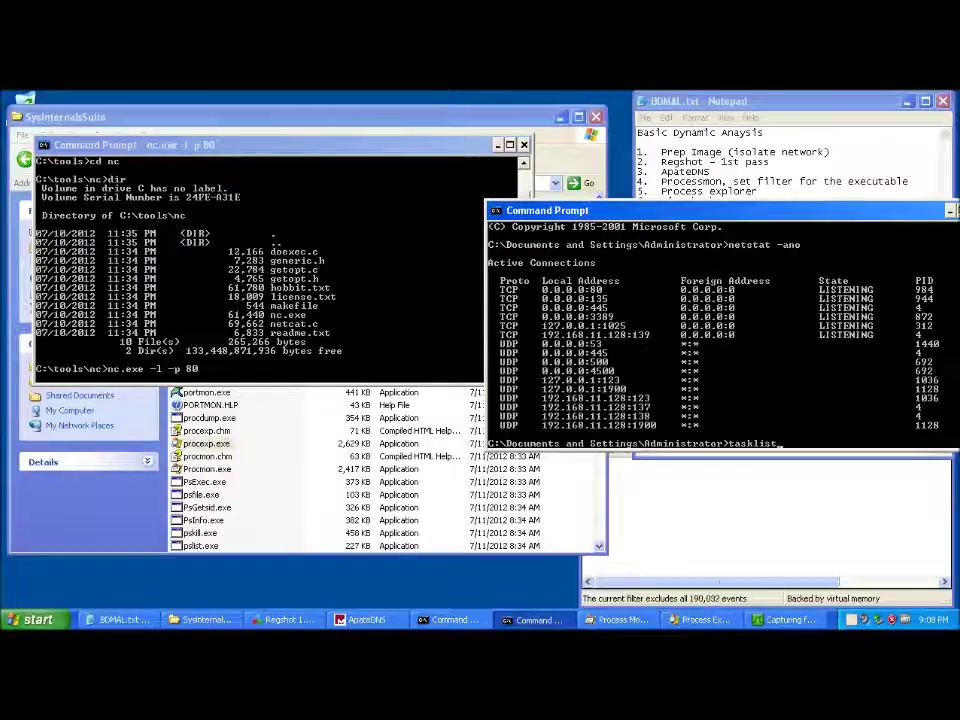
key(Return)
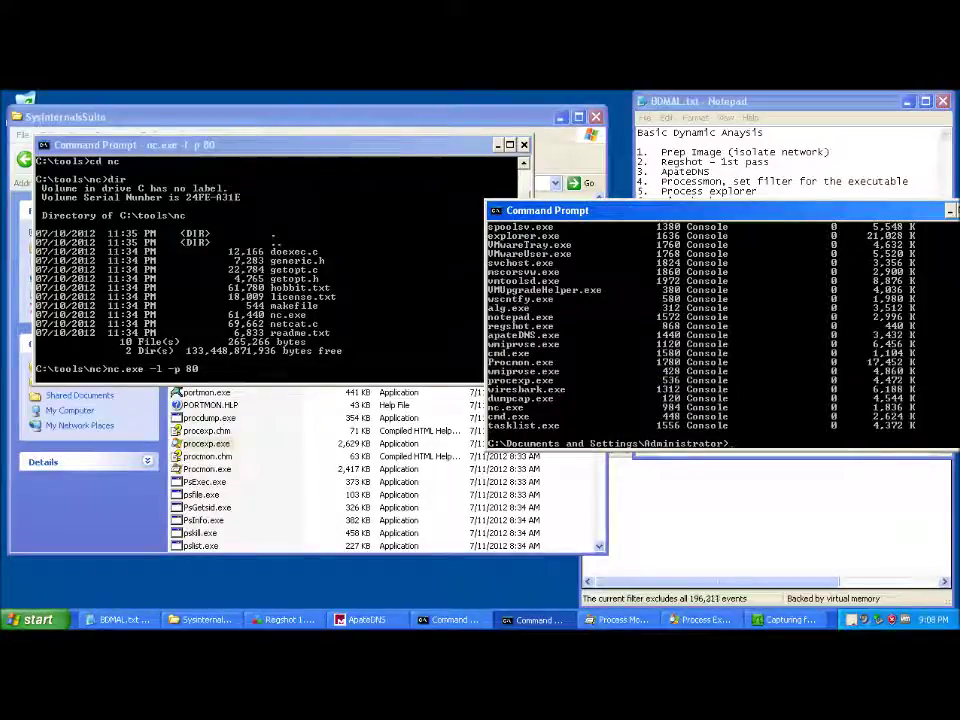
text(netstat -a)
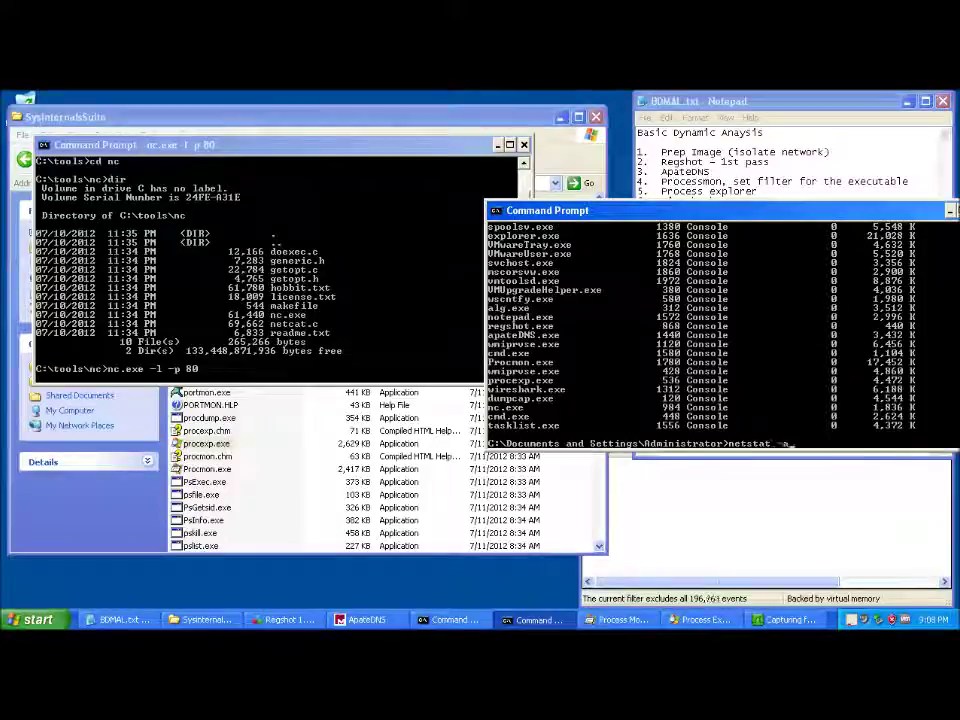
text(nb)
key(Return)
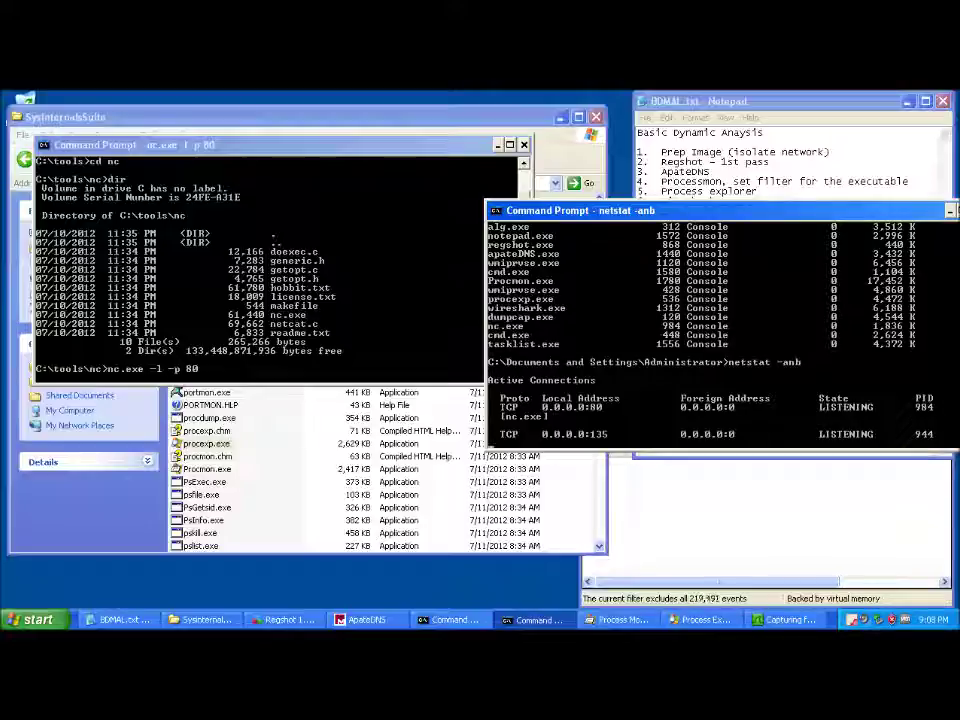
key(ctrl+c)
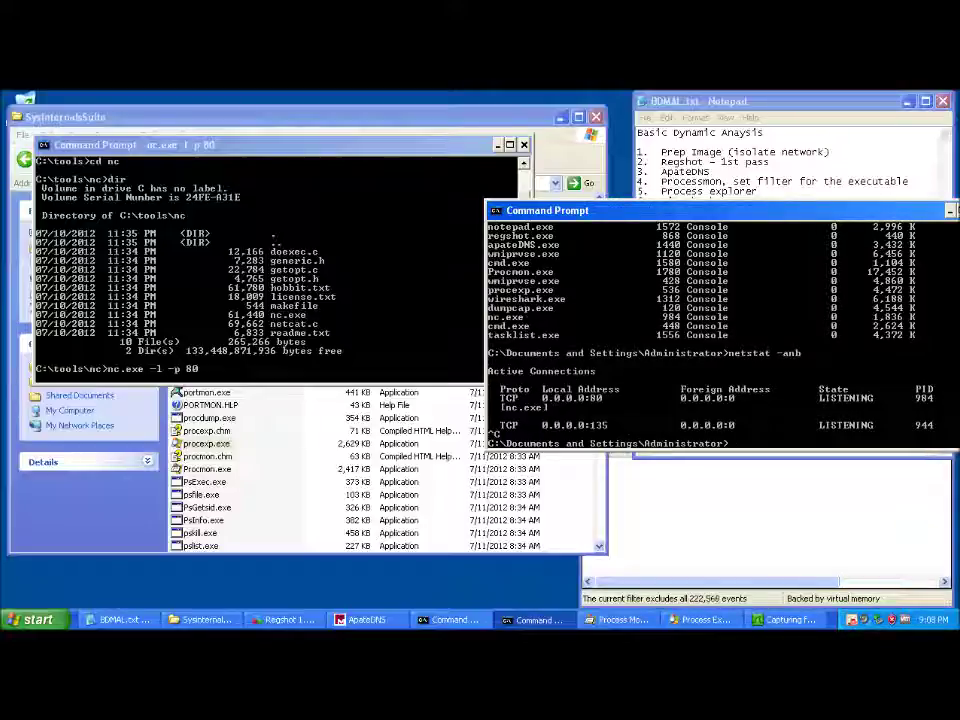
Exit the second Command Prompt and mark Run Malware in the notes checklist.
drag(700, 210, 452, 210)
text(exit)
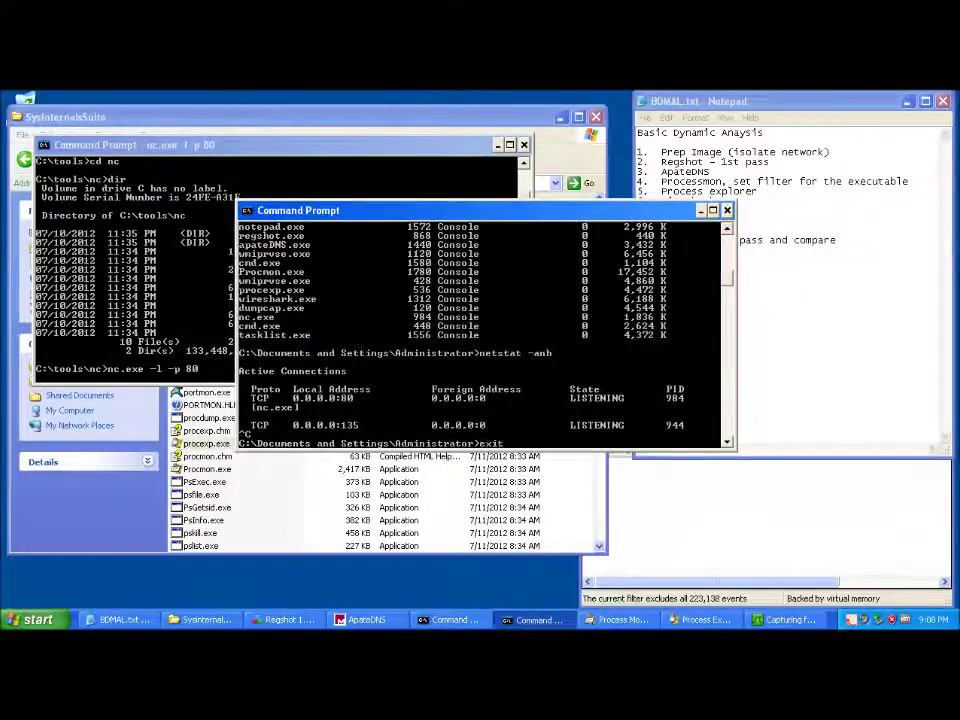
key(Return)
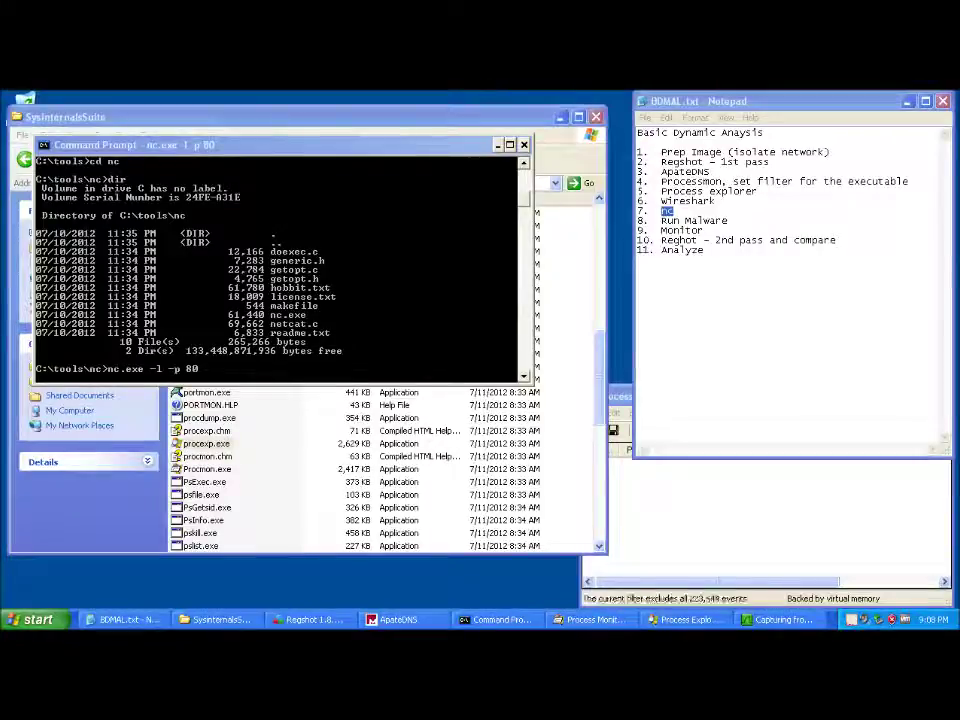
double_click(672, 221)
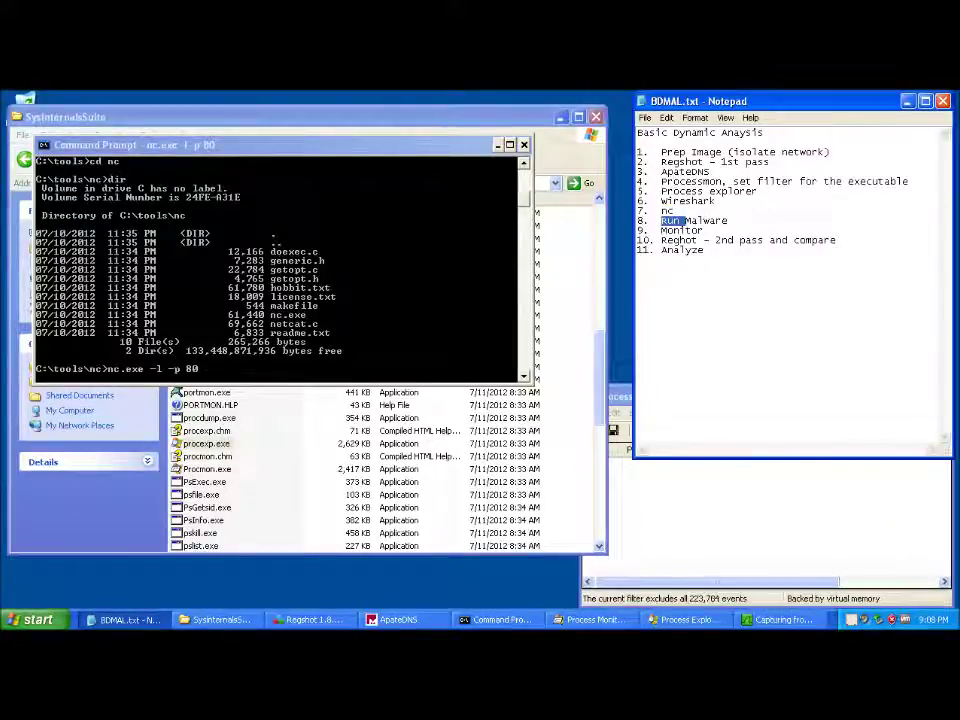
drag(728, 221, 661, 221)
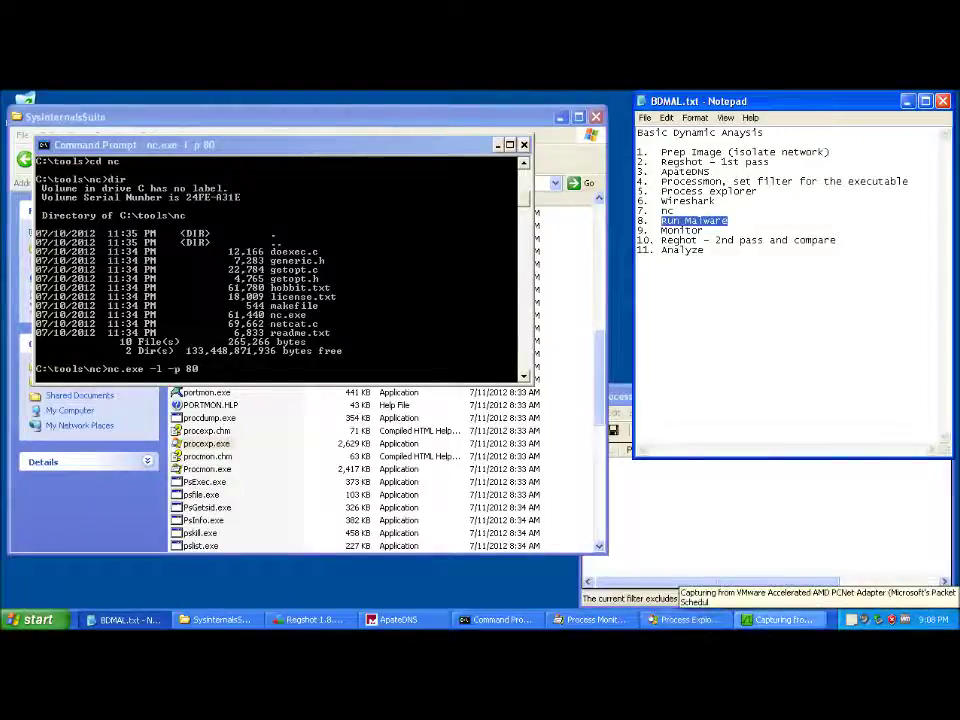
Bring up Process Explorer, Process Monitor and ApateDNS and arrange their windows so all three can be watched together.
click(688, 620)
click(596, 620)
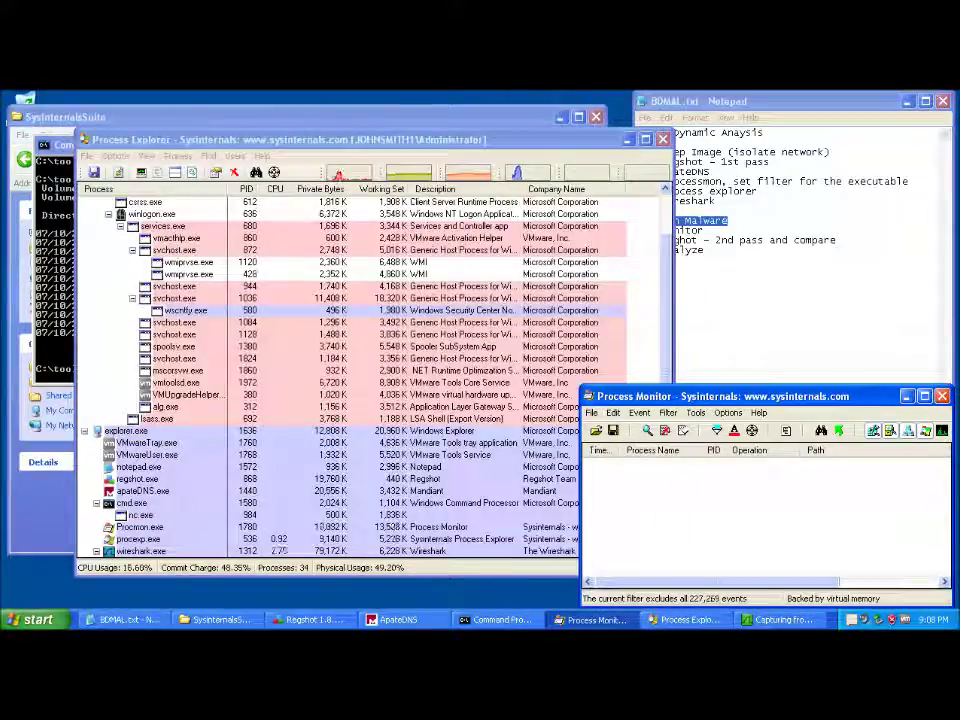
click(398, 620)
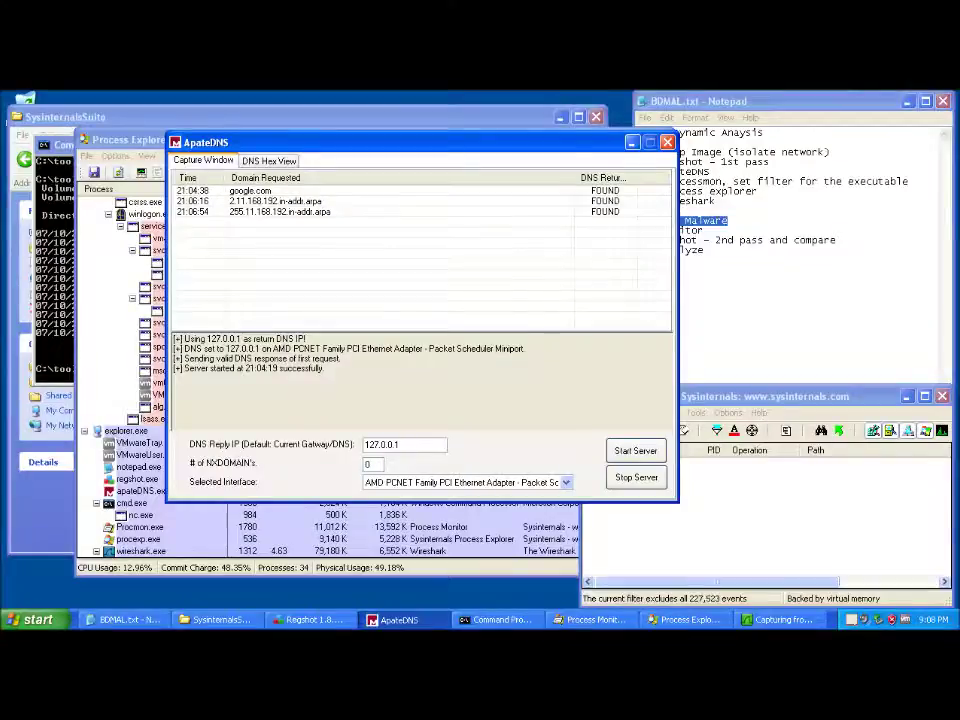
drag(400, 142, 680, 102)
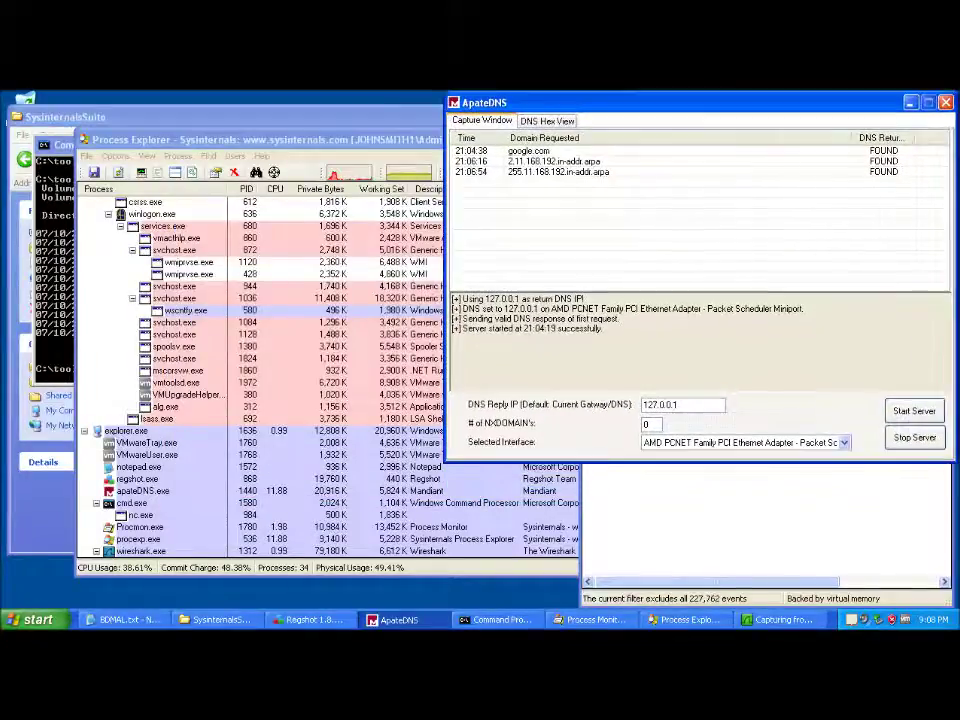
drag(350, 140, 279, 105)
click(597, 620)
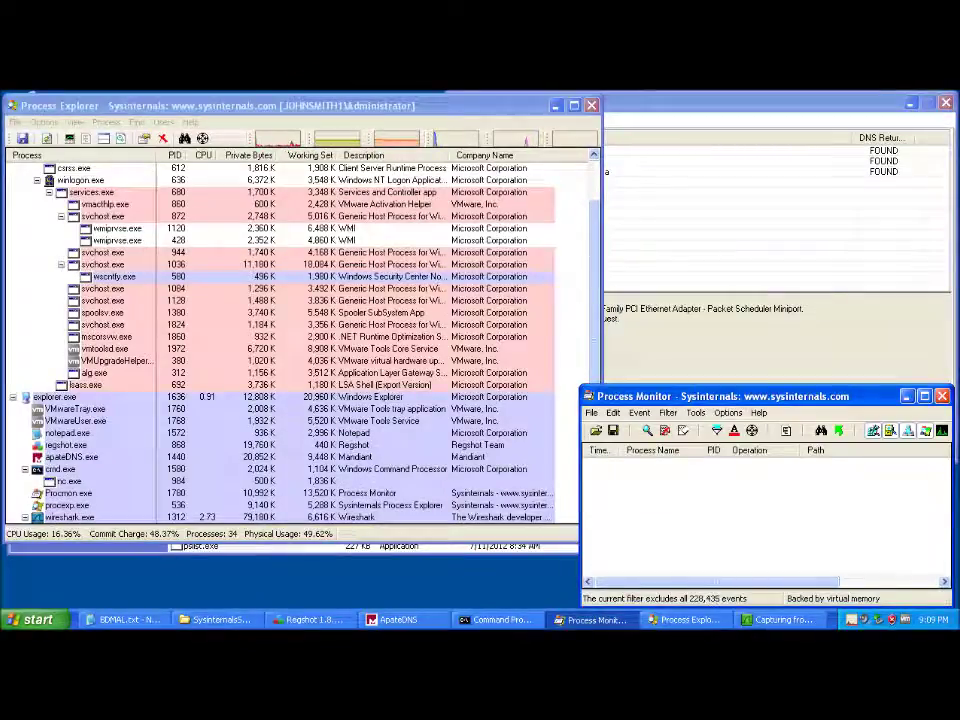
click(398, 620)
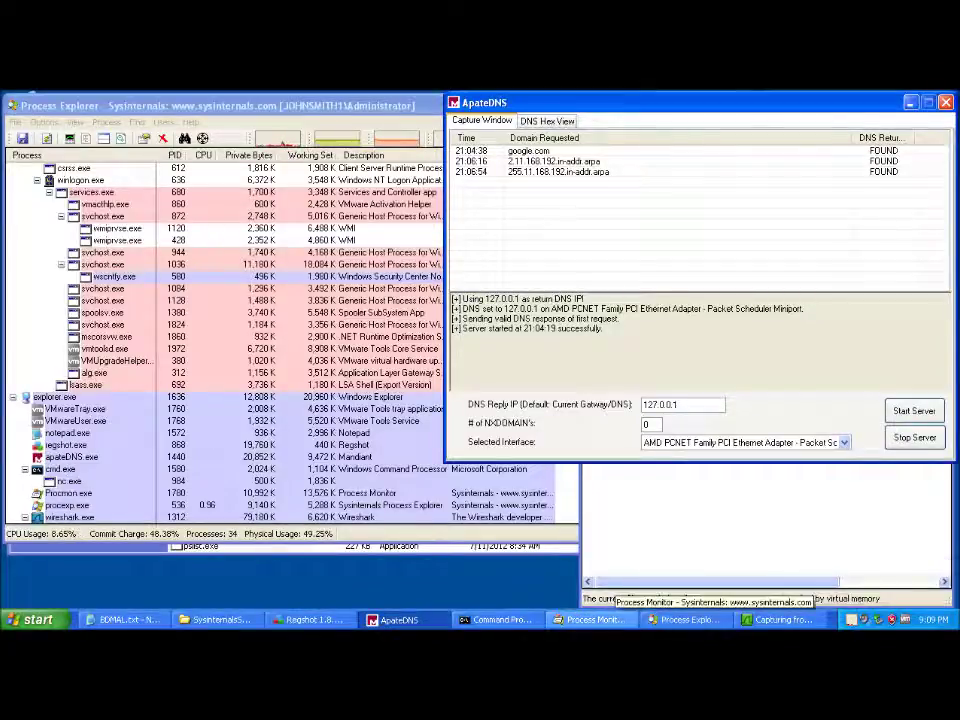
click(592, 620)
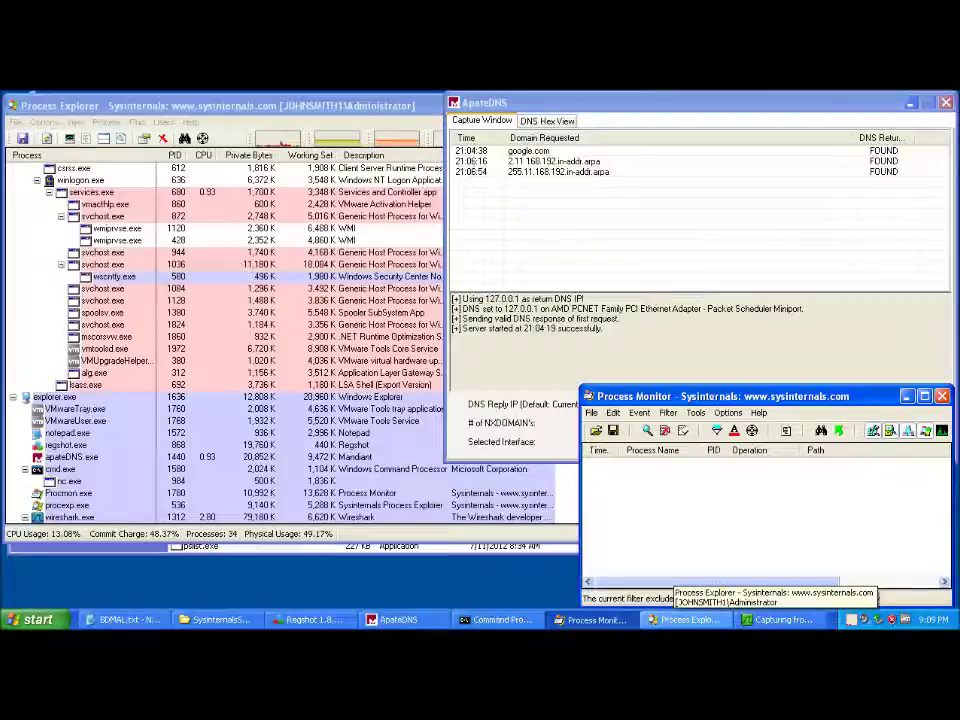
click(402, 620)
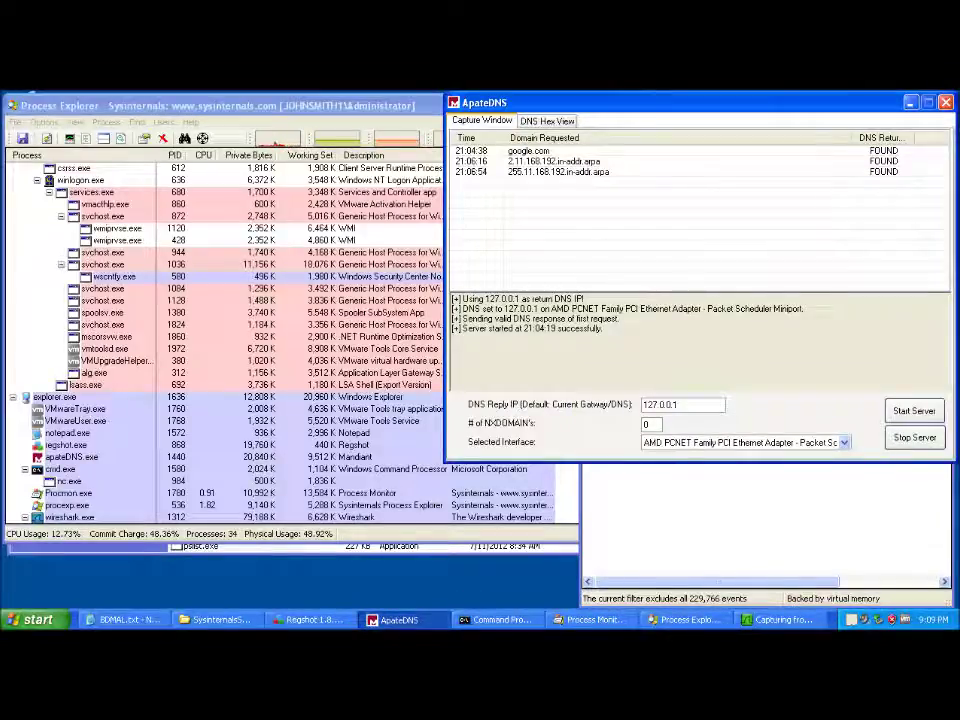
Go from the SysinternalsSuite folder to C:\Samples and select 0rk5TF.exe.
click(218, 620)
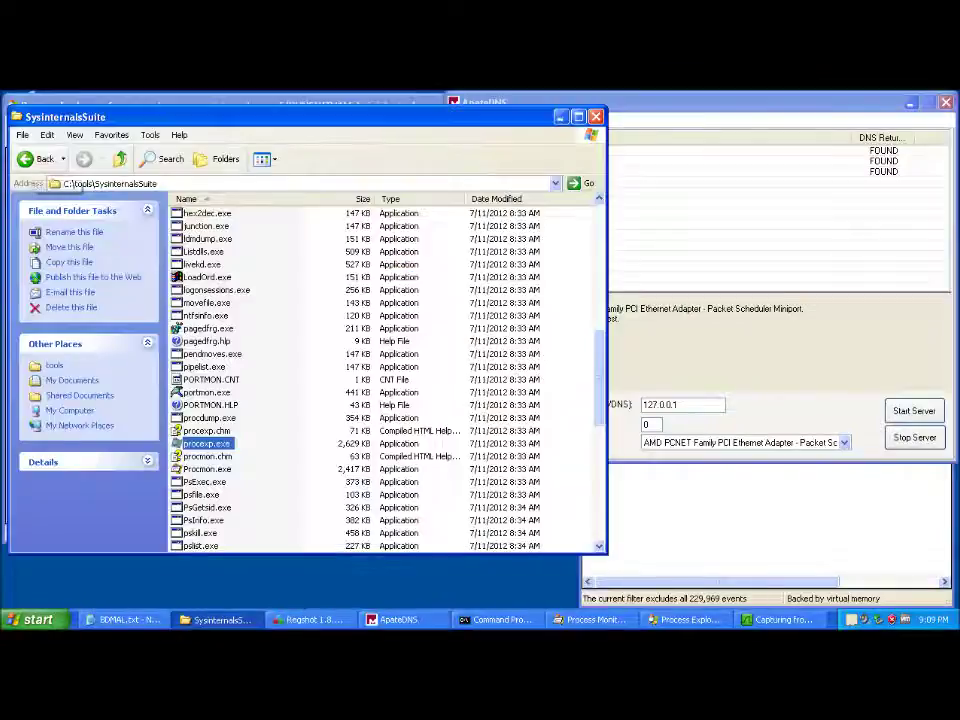
click(38, 158)
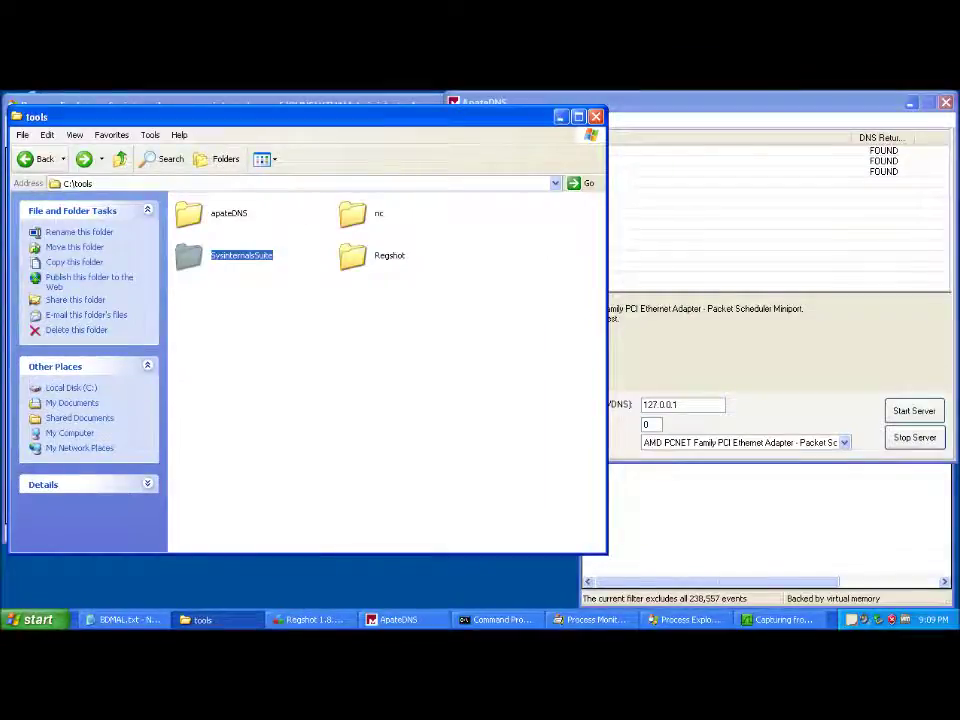
click(38, 158)
click(198, 264)
key(Return)
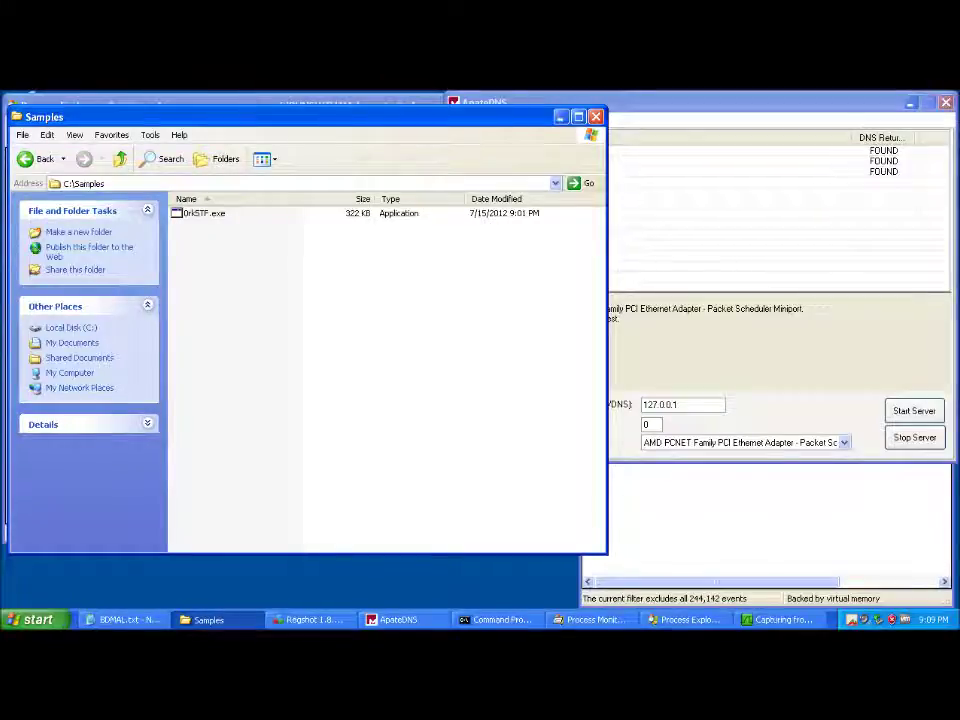
click(206, 213)
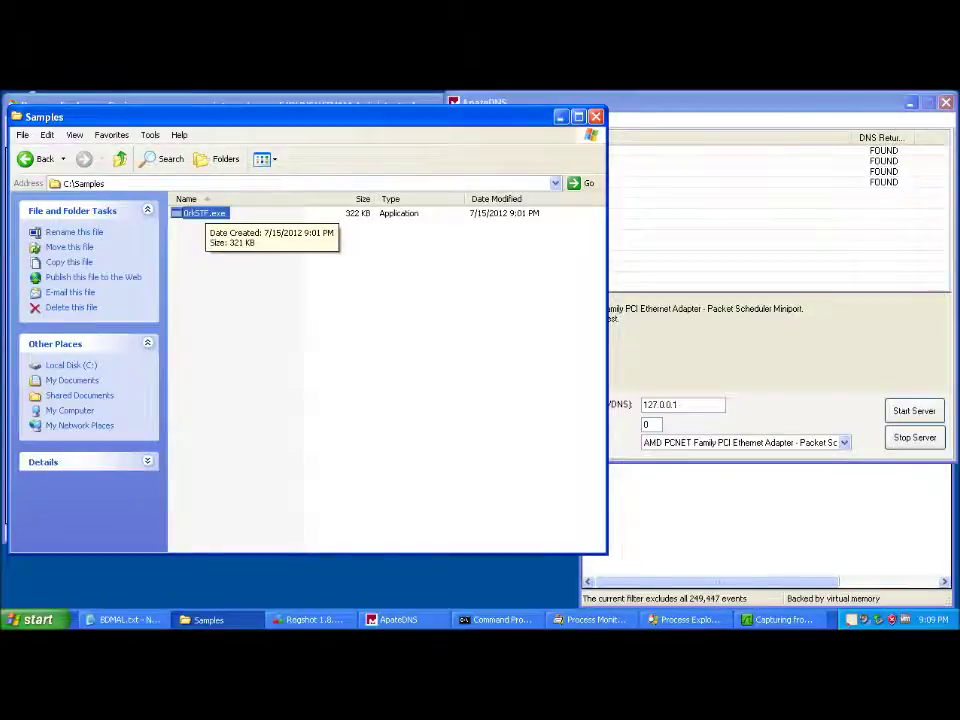
Minimize the Samples folder, collapse the winlogon.exe branch in Process Explorer and bring ApateDNS back to the front.
click(561, 117)
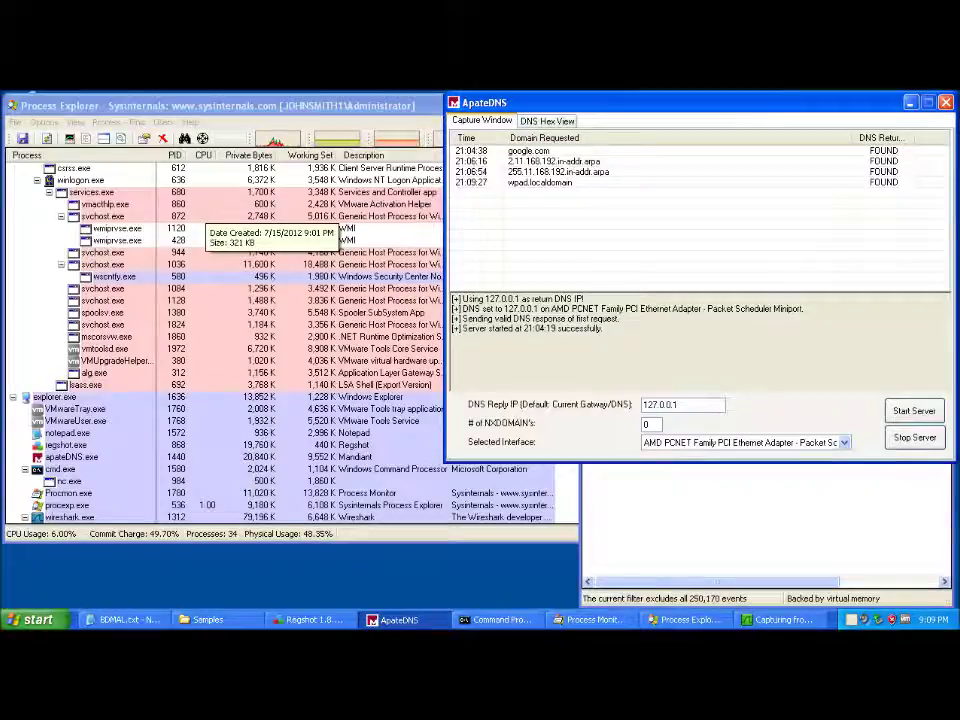
click(37, 180)
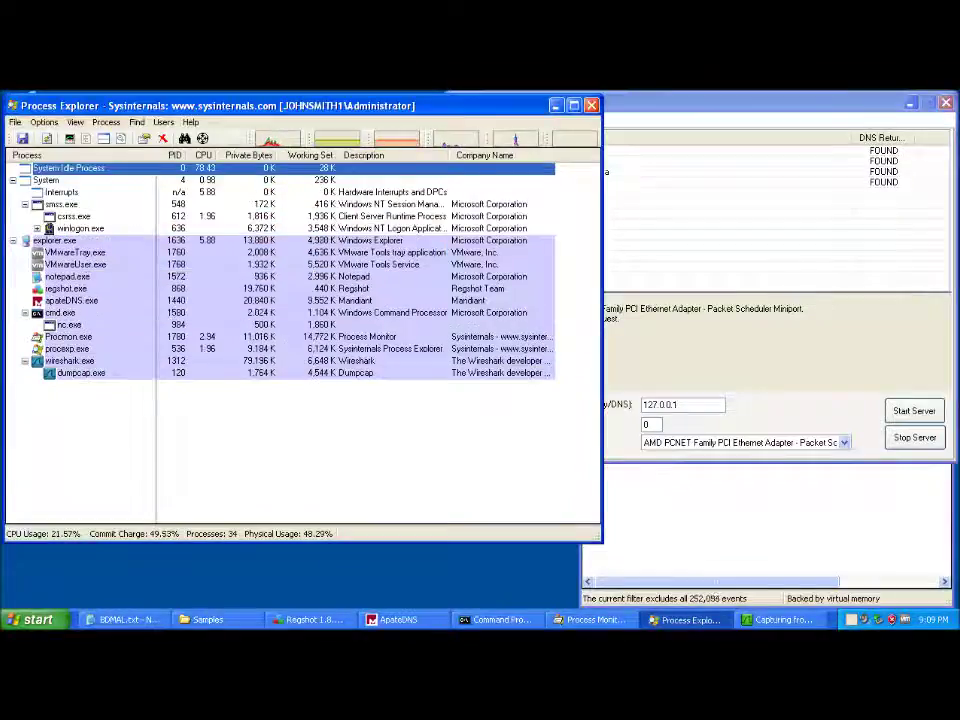
click(400, 620)
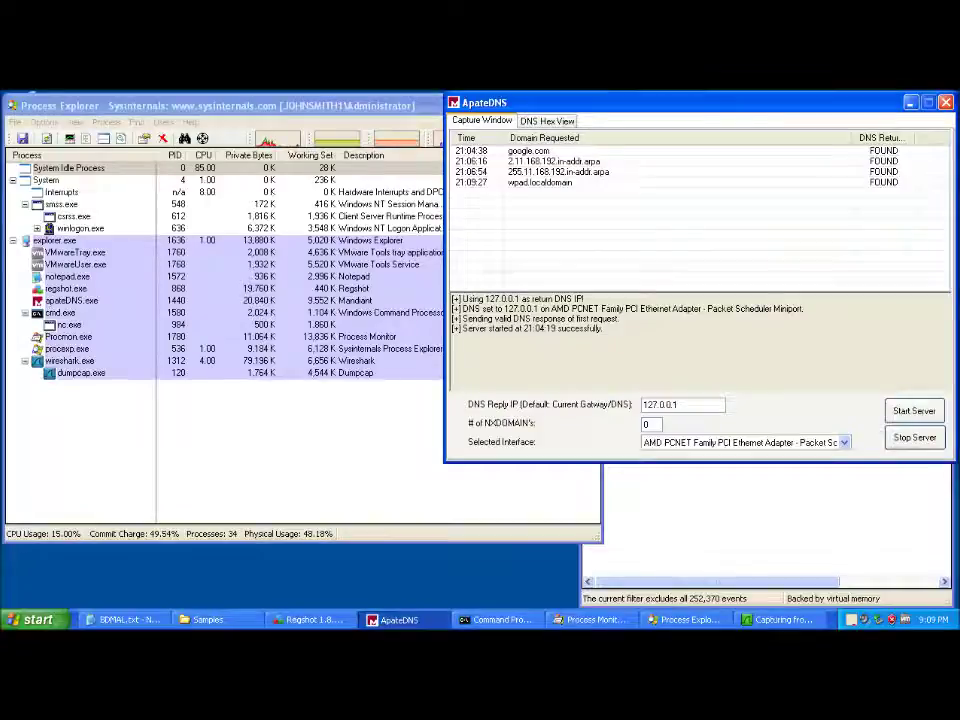
Run the sample 0rk5TF.exe from C:\Samples, accepting the unknown publisher security warning.
click(209, 620)
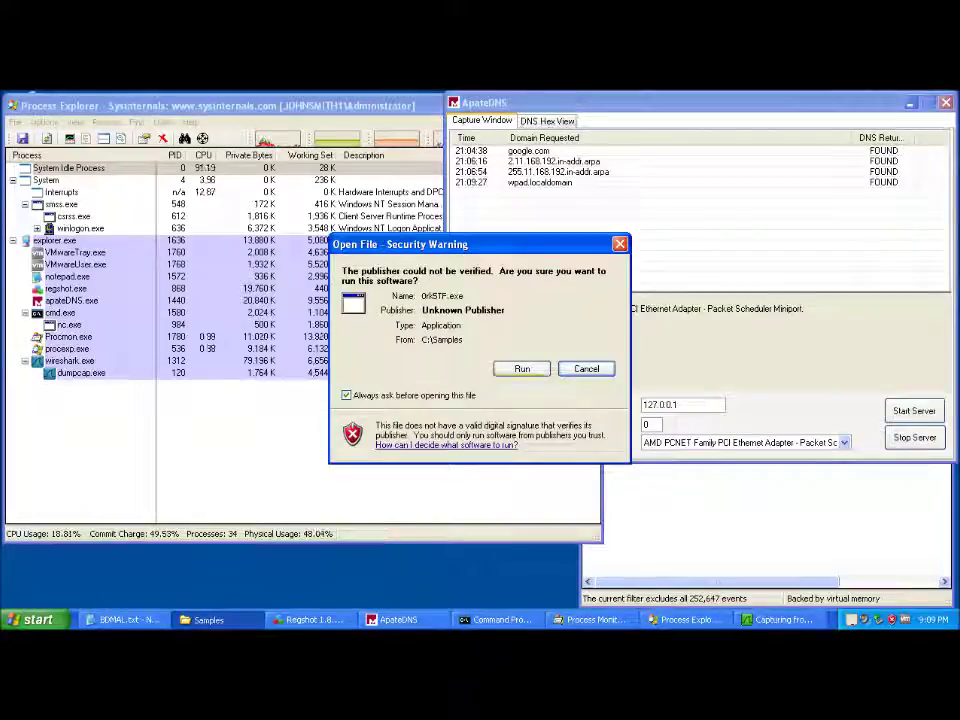
click(522, 369)
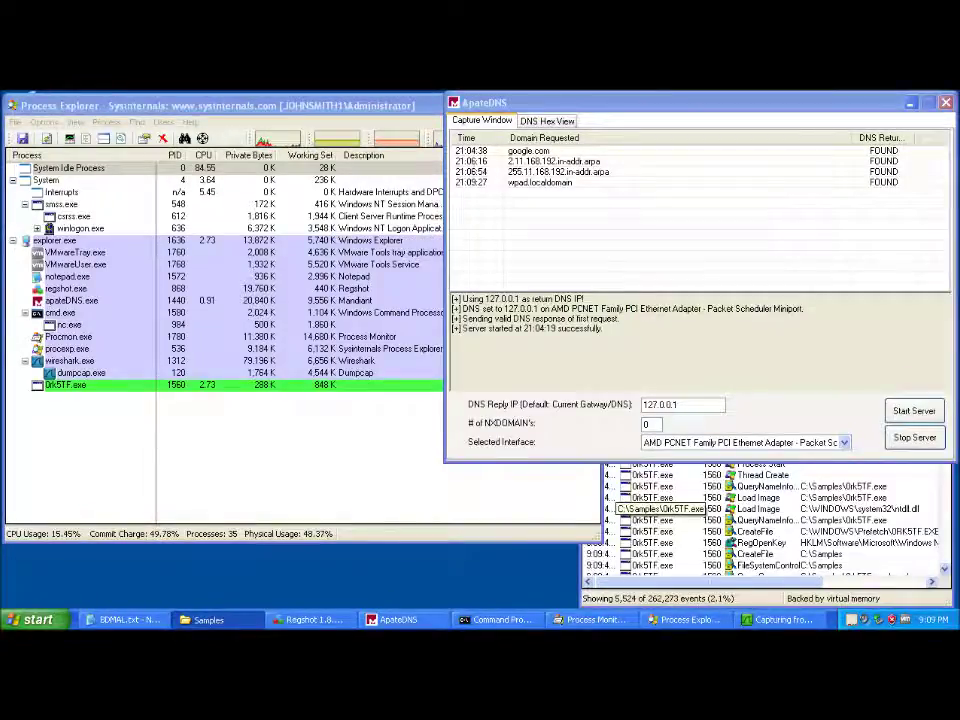
Examine the sample's activity in the Process Explorer tree, the ApateDNS requests and the Process Monitor events.
click(100, 385)
mouse_move(104, 397)
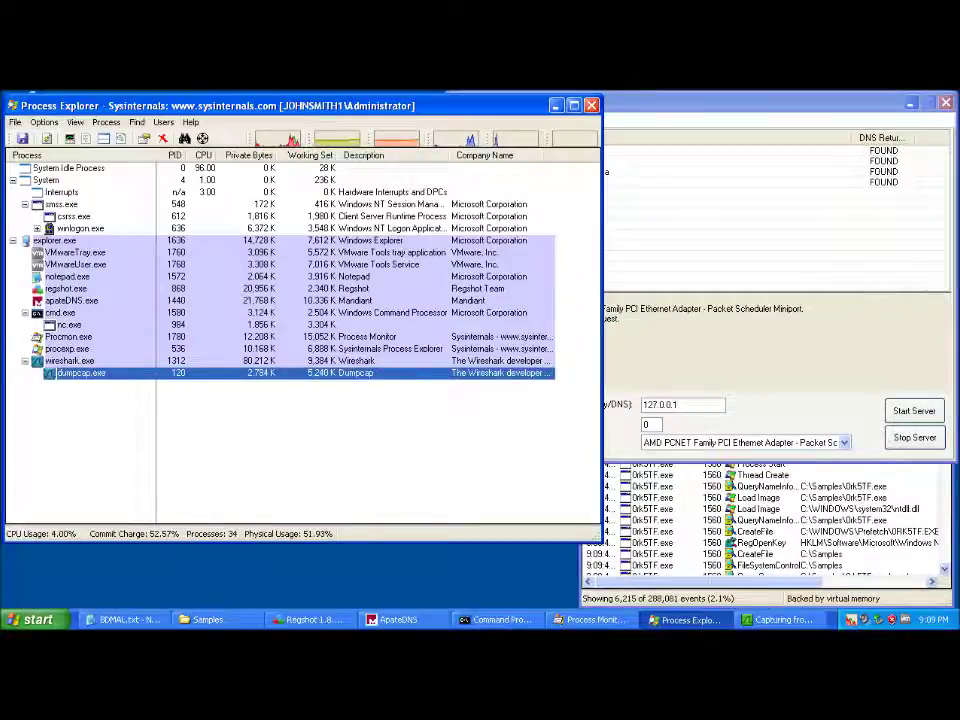
key(alt+Tab)
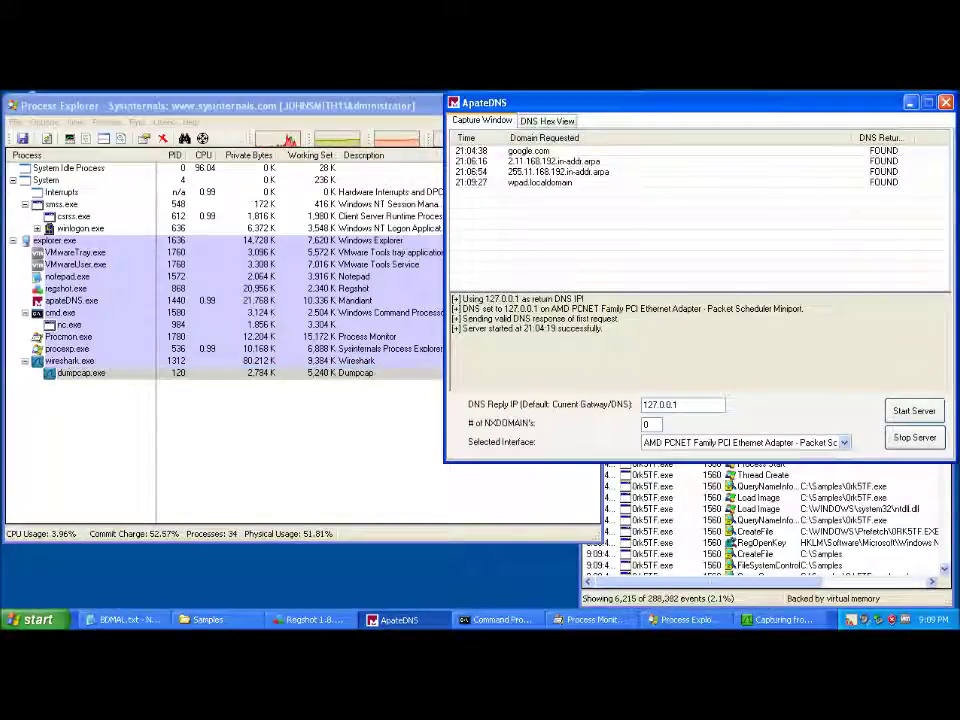
click(735, 520)
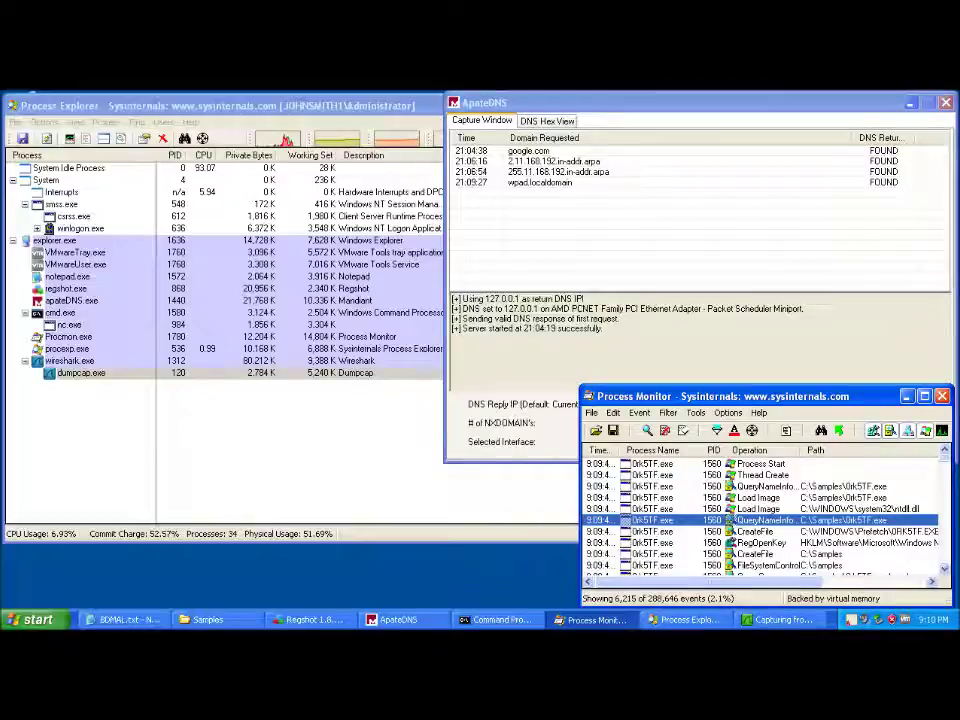
Examine the 0rk5TF.exe events in Process Monitor and the request captured by the netcat listener on port 80.
scroll(735, 520, down, 5)
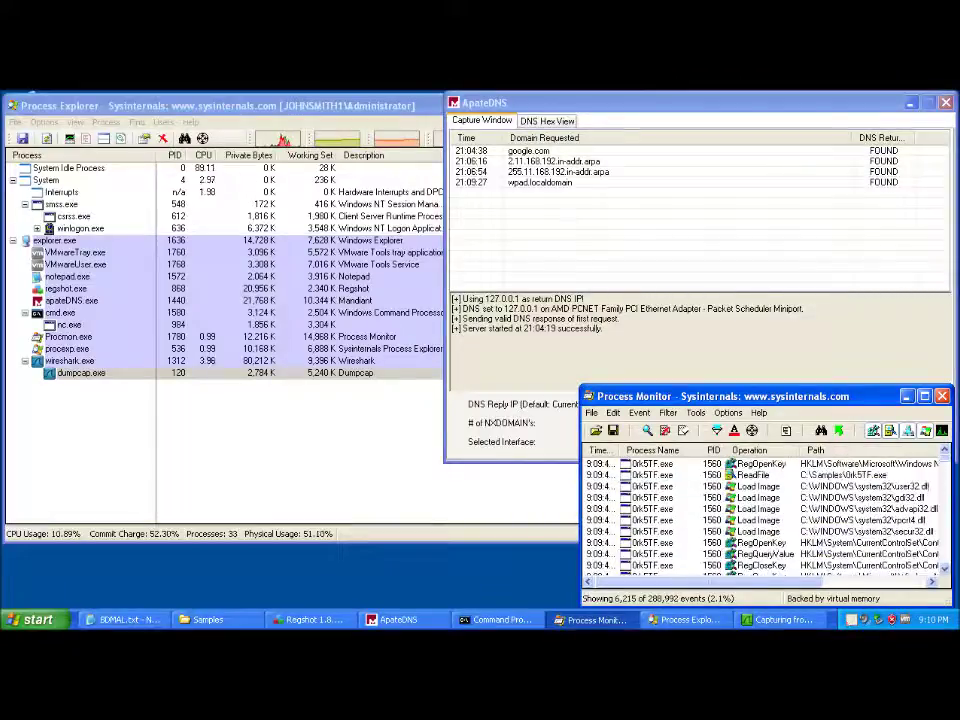
scroll(735, 520, down, 10)
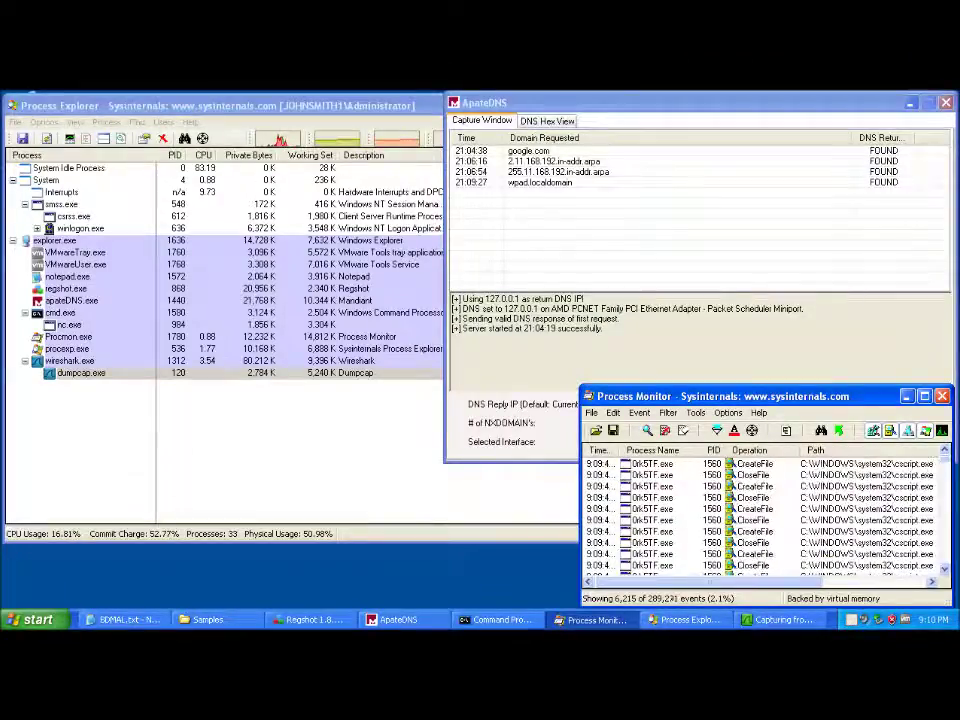
scroll(735, 520, down, 1)
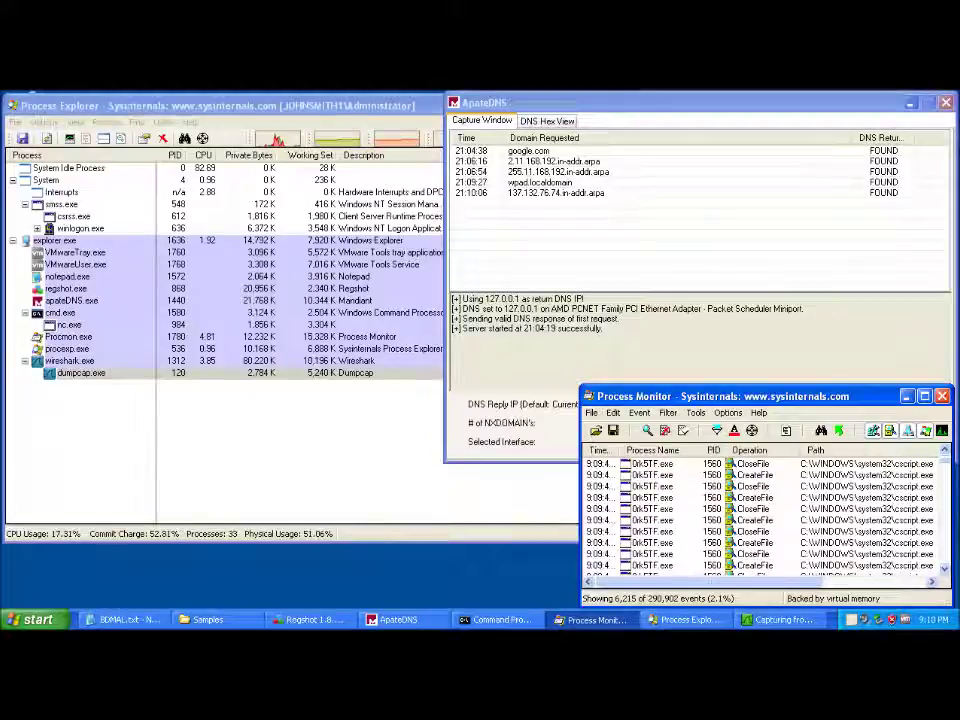
scroll(735, 520, down, 1)
scroll(735, 520, down, 5)
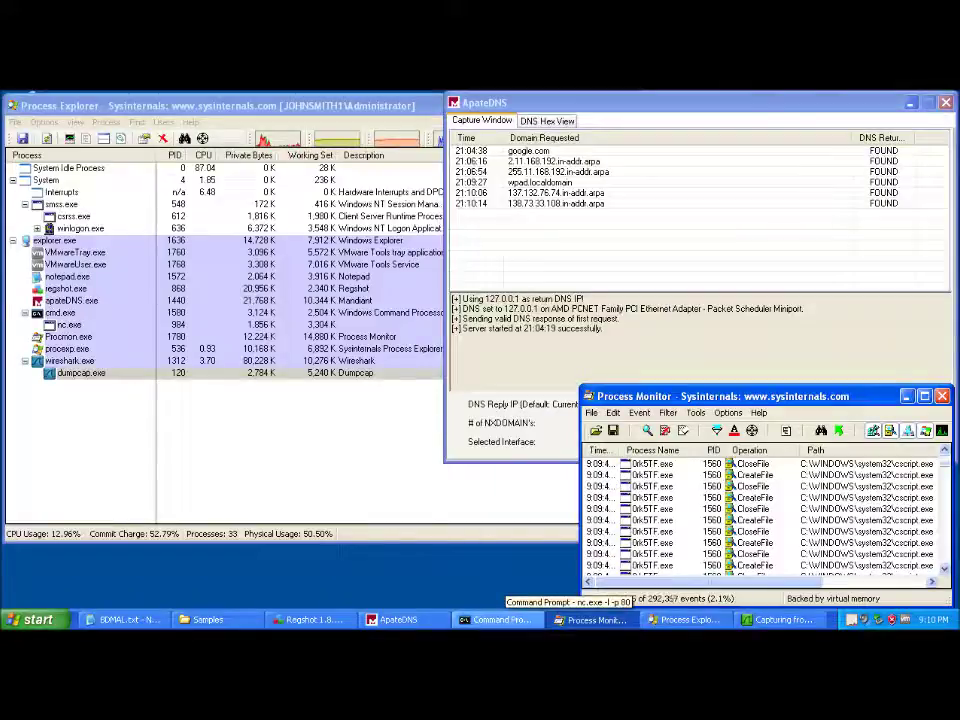
click(498, 620)
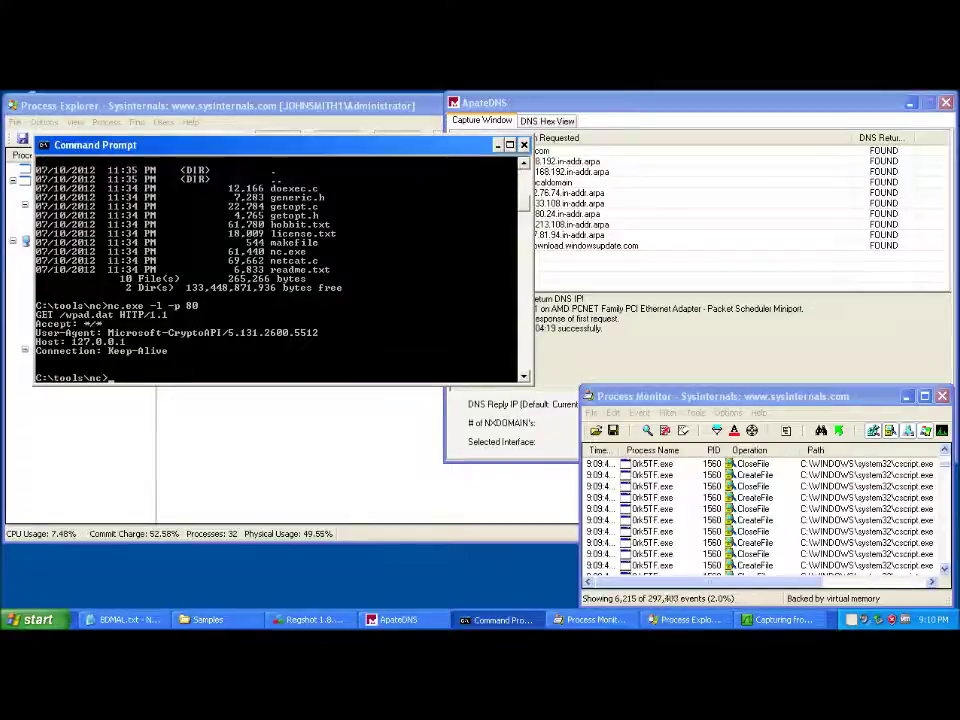
Examine the reverse lookups and domain names most recently requested in ApateDNS.
click(680, 161)
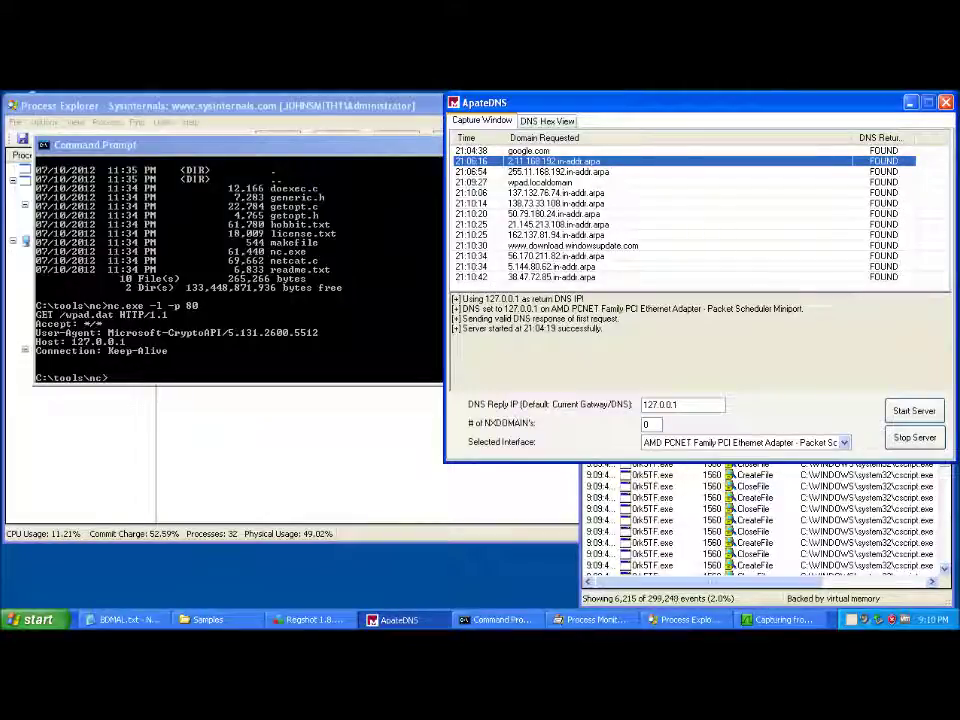
click(556, 277)
click(556, 267)
click(556, 277)
click(556, 256)
click(556, 267)
click(556, 277)
click(556, 267)
click(556, 256)
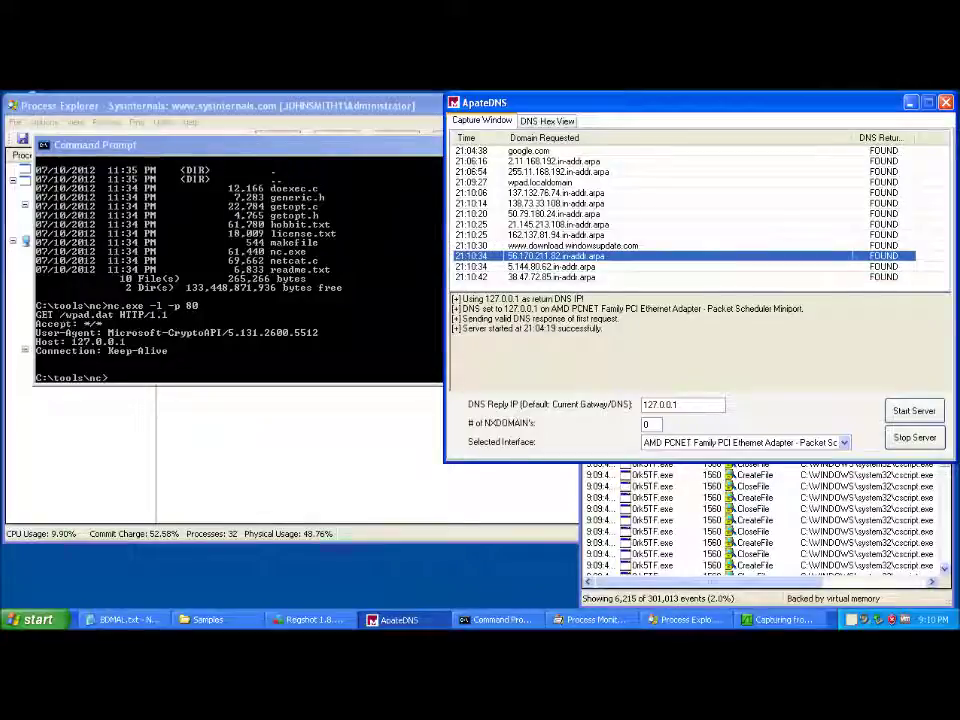
click(556, 267)
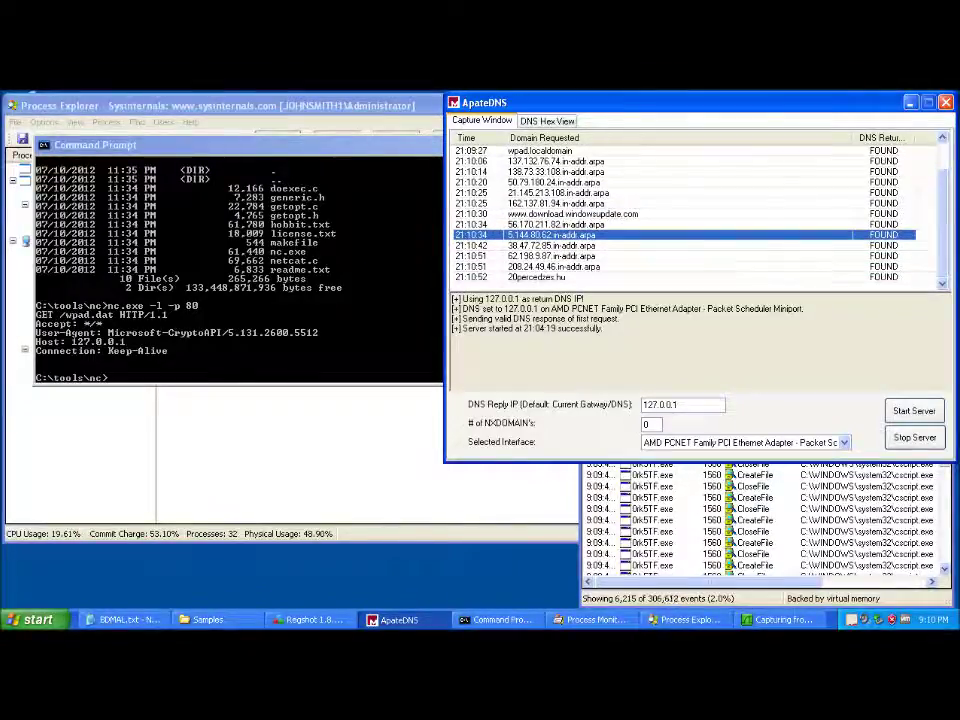
click(537, 277)
click(537, 277)
Restart the netcat listener in the command prompt with nc.exe -l -p 80.
click(330, 290)
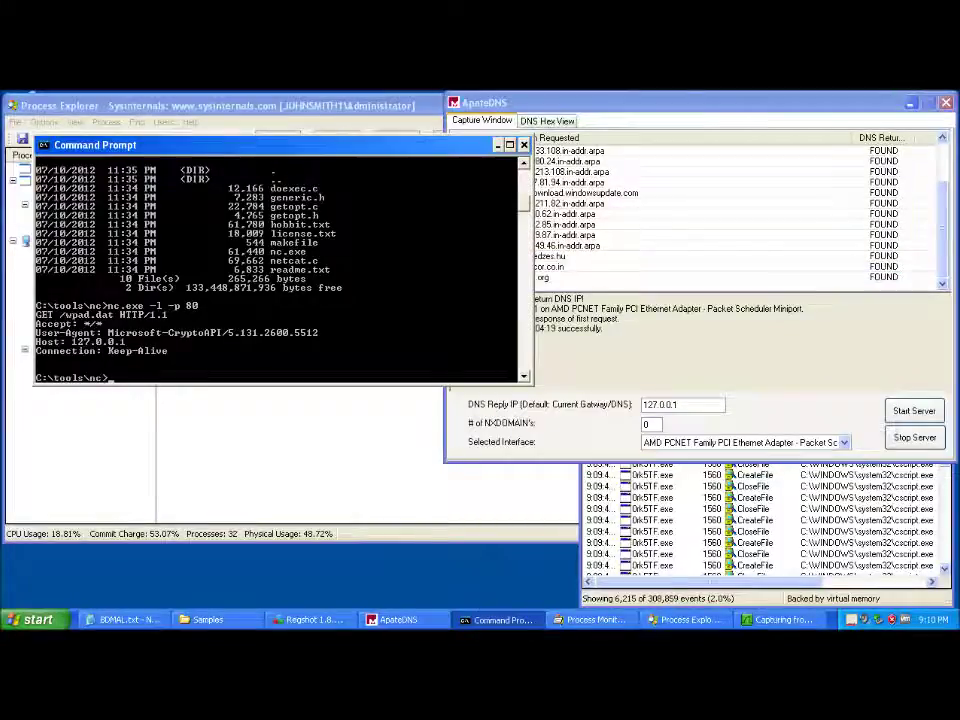
key(Up)
key(Return)
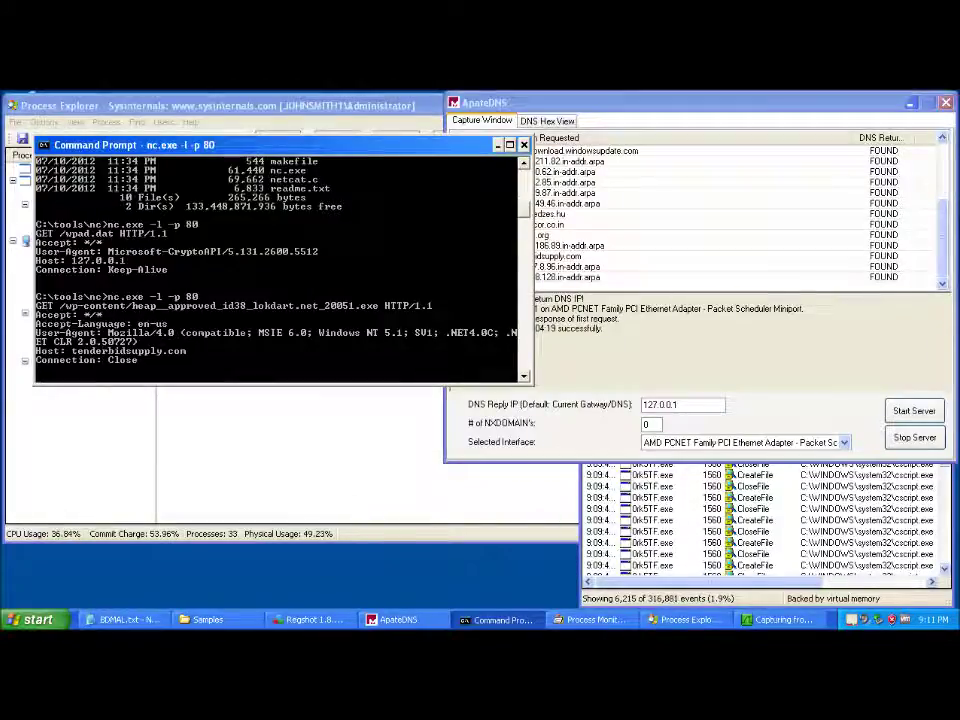
Match the captured request's host tenderbidsupply.com to its ApateDNS entry and stop the netcat listener.
click(600, 245)
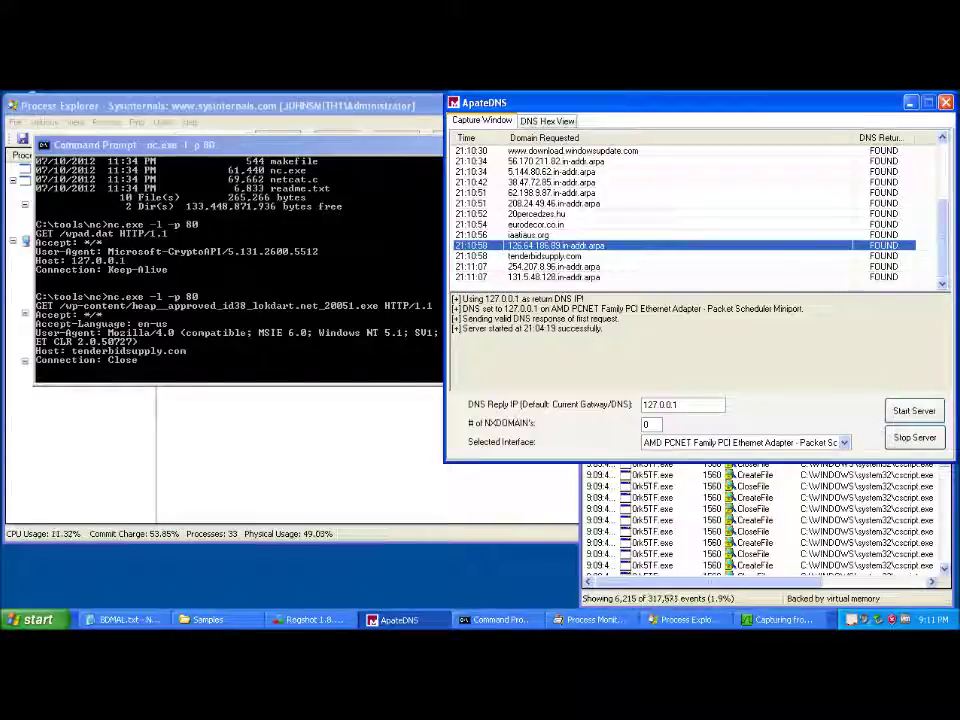
click(580, 256)
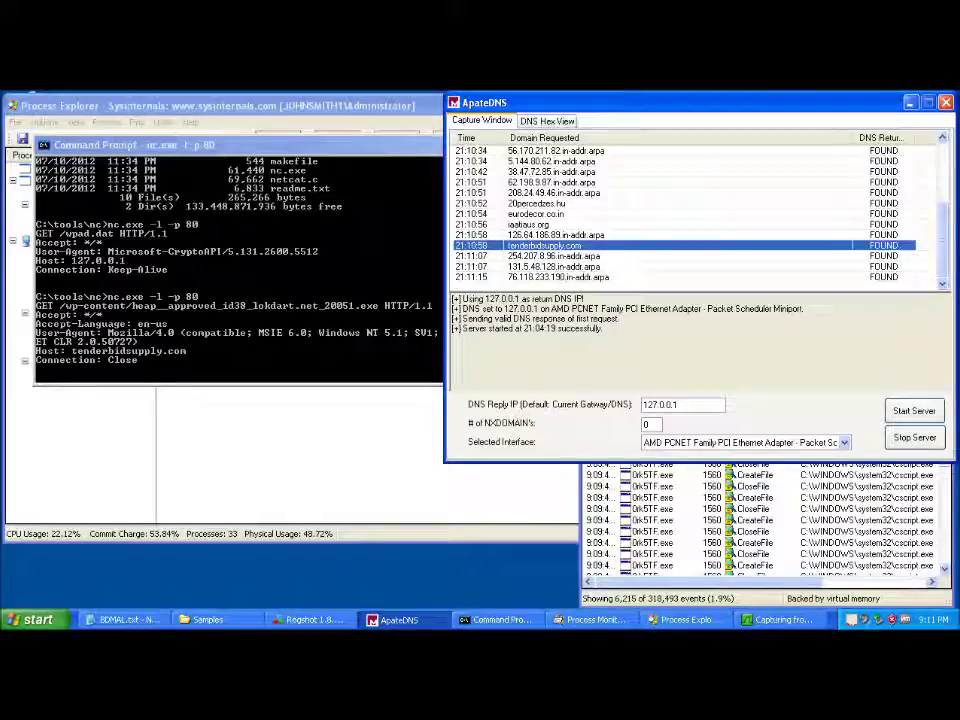
key(alt+Tab)
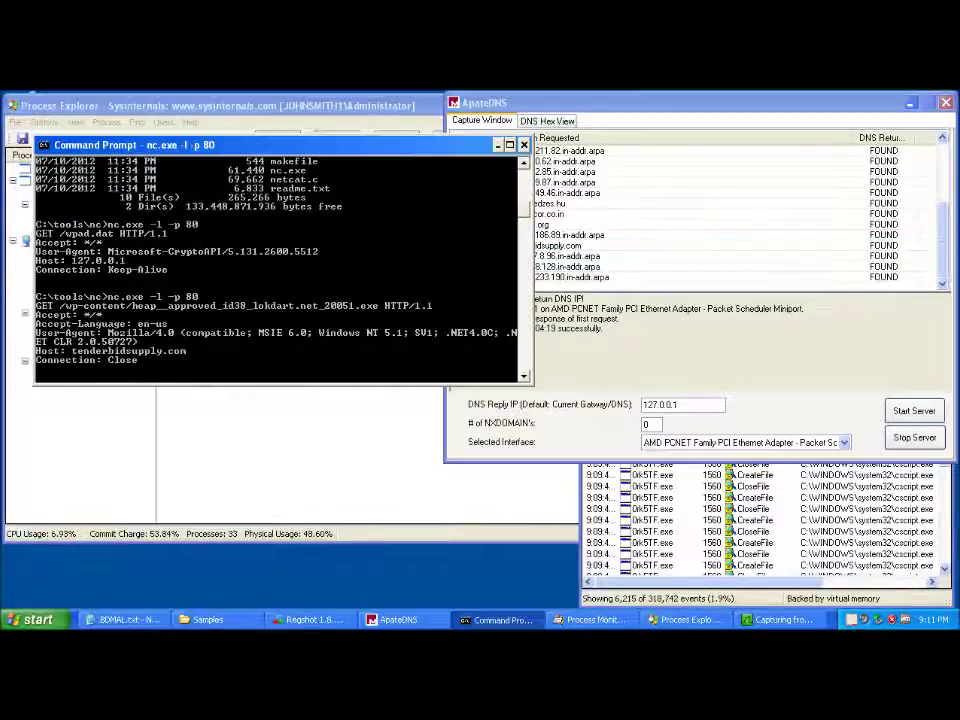
key(ctrl+c)
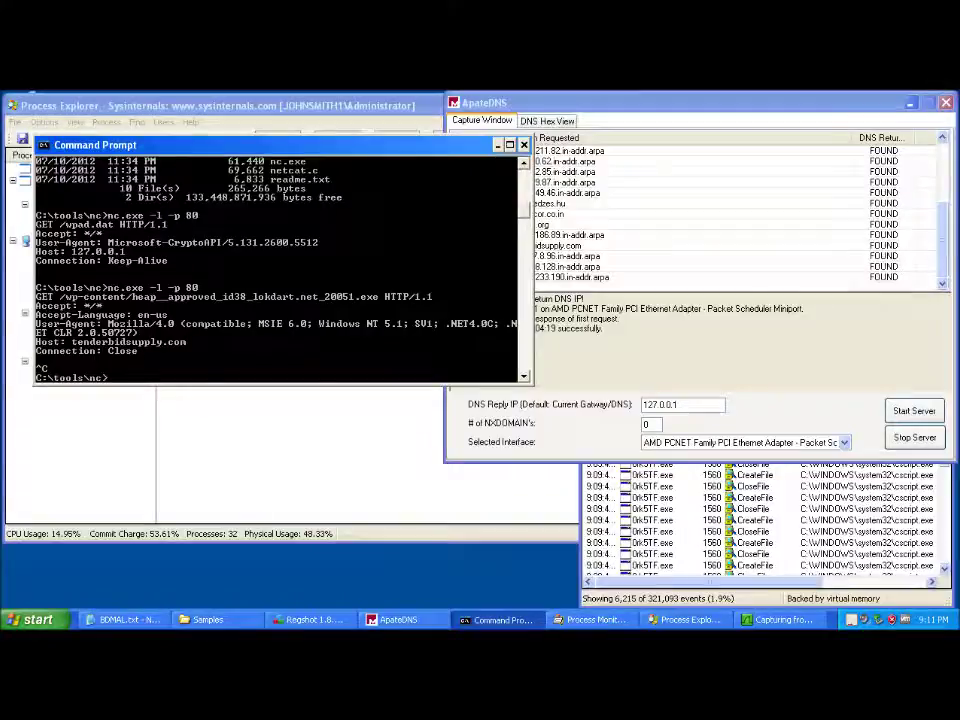
Review the newest ApateDNS requests and the final 0rk5TF.exe events in a maximized Process Monitor window, including the C:\Samples CloseFile event.
key(alt+Tab)
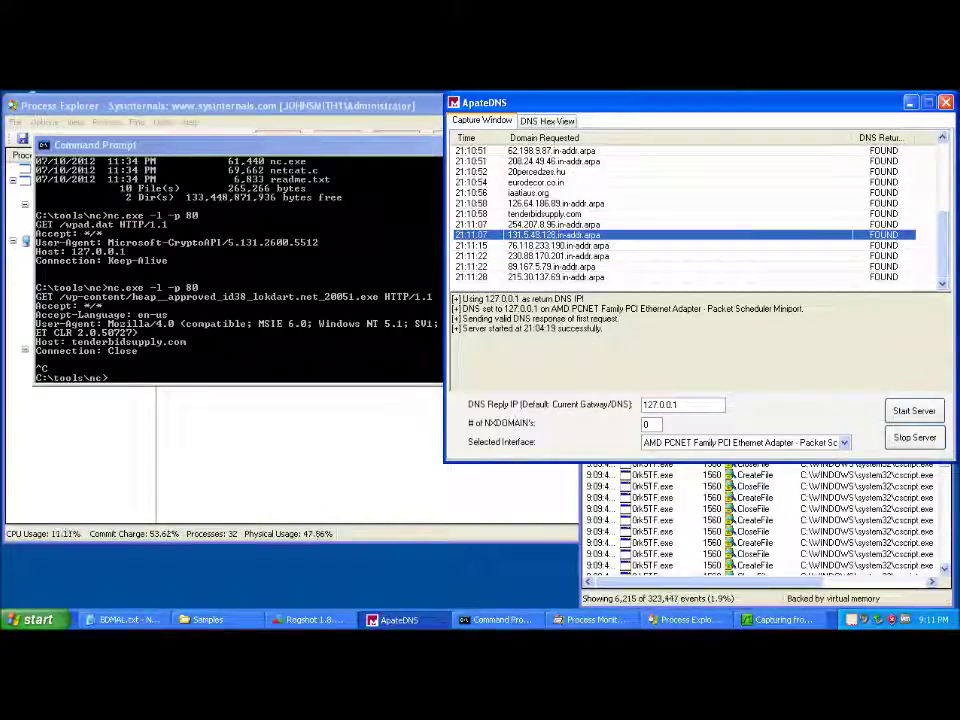
click(556, 277)
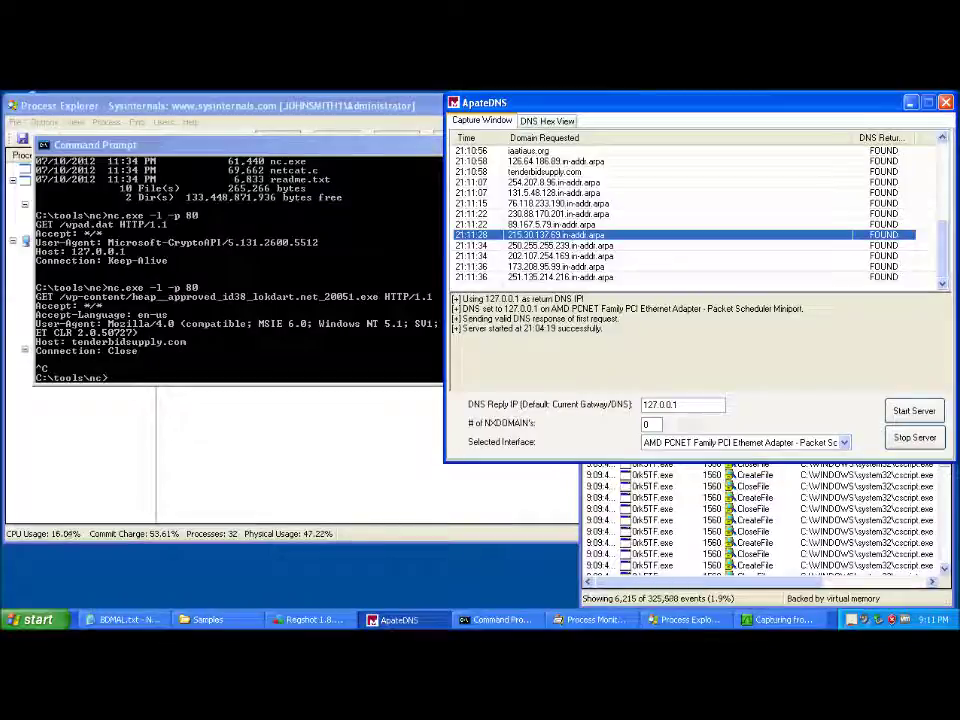
click(628, 497)
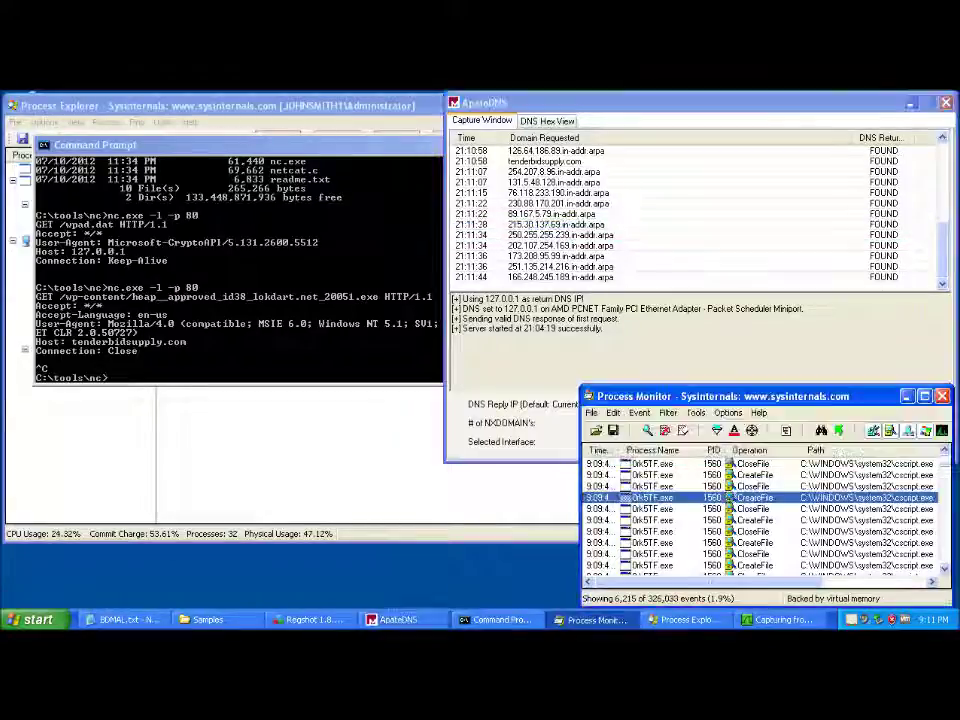
double_click(660, 397)
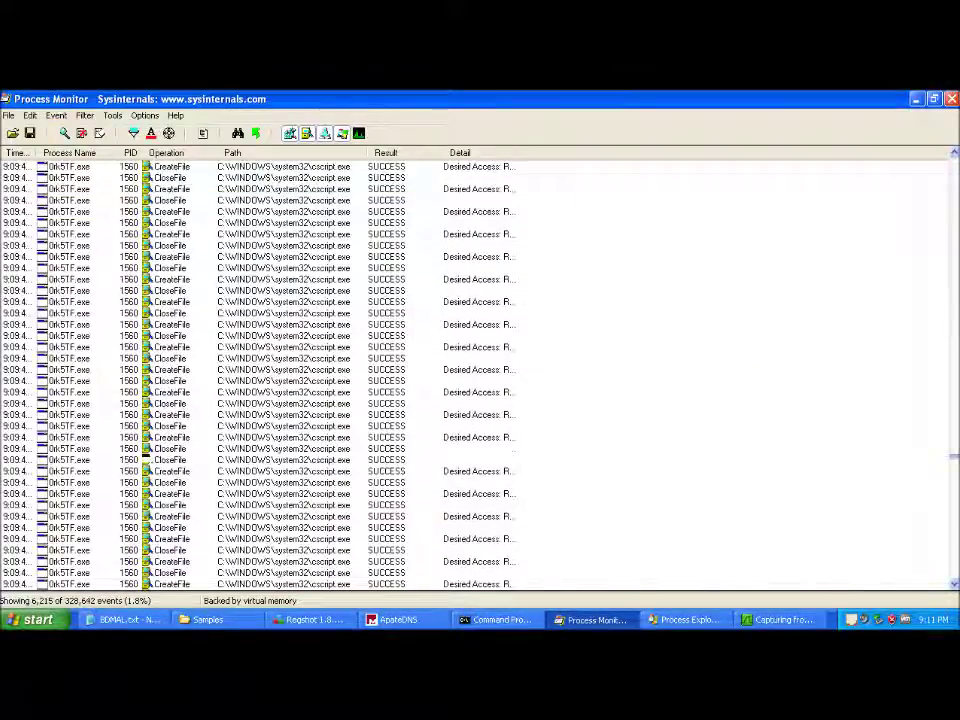
drag(954, 457, 954, 573)
scroll(480, 375, down, 9)
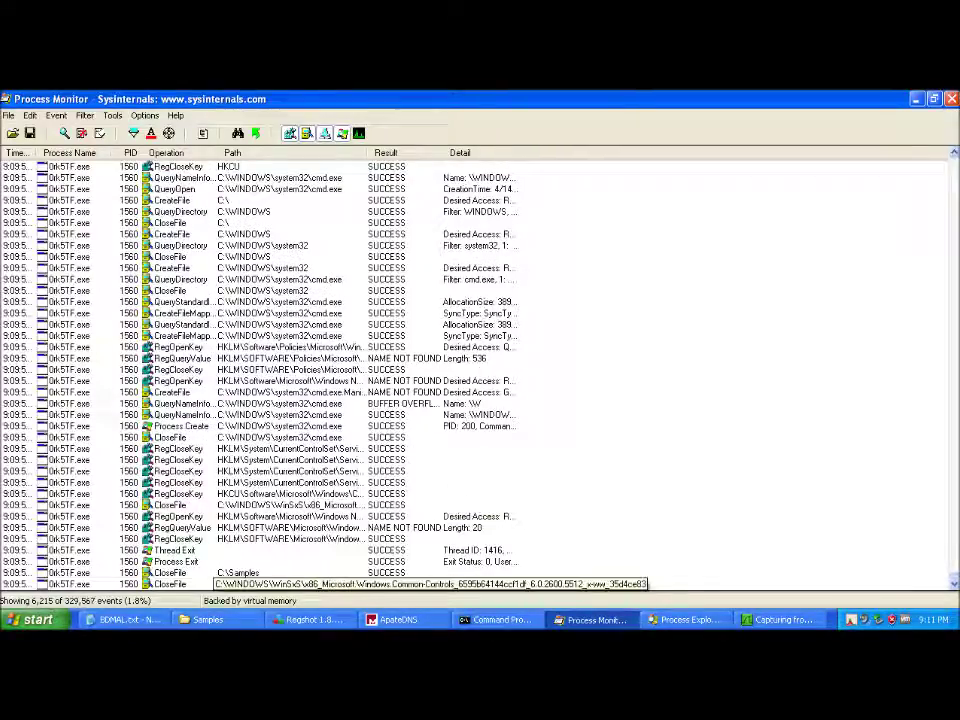
click(290, 584)
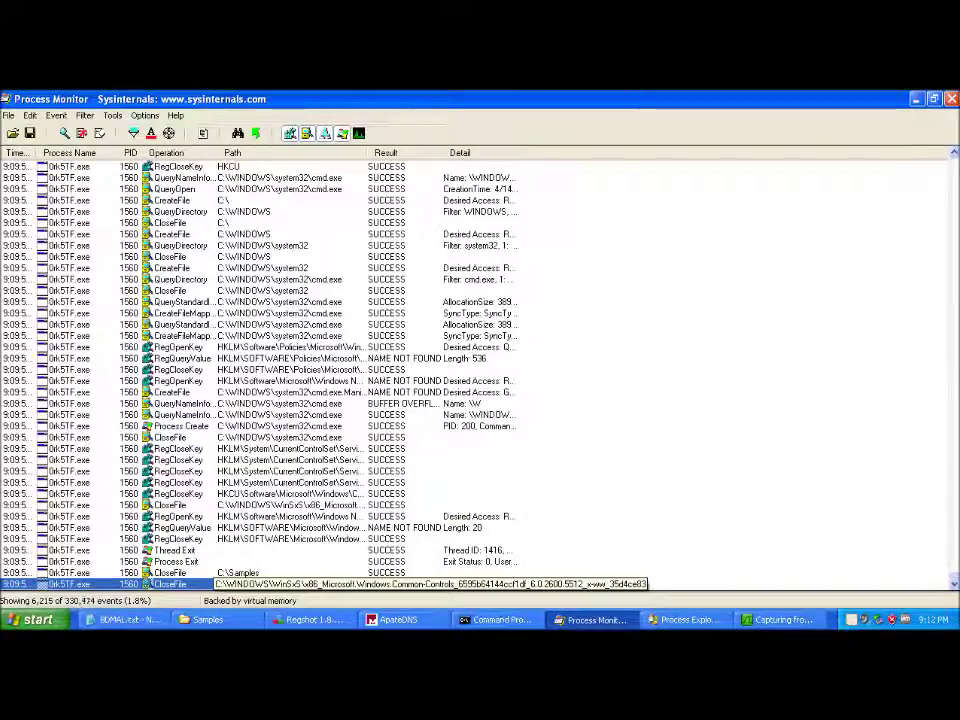
click(240, 573)
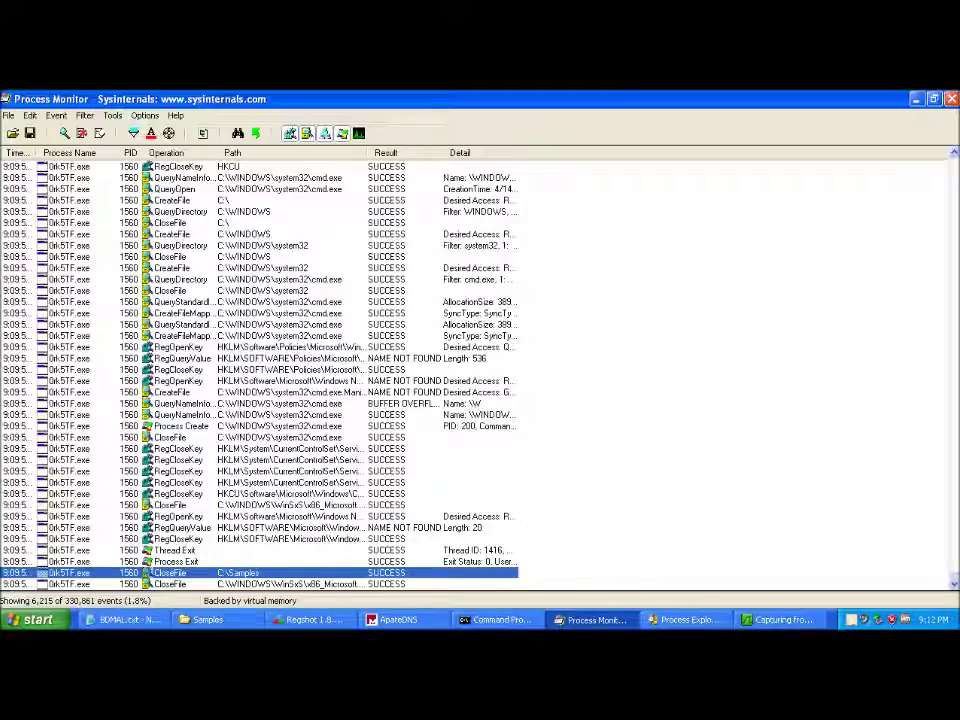
Check C:\Samples for the executable with hidden files and folders set to show, and close the folder window.
click(218, 620)
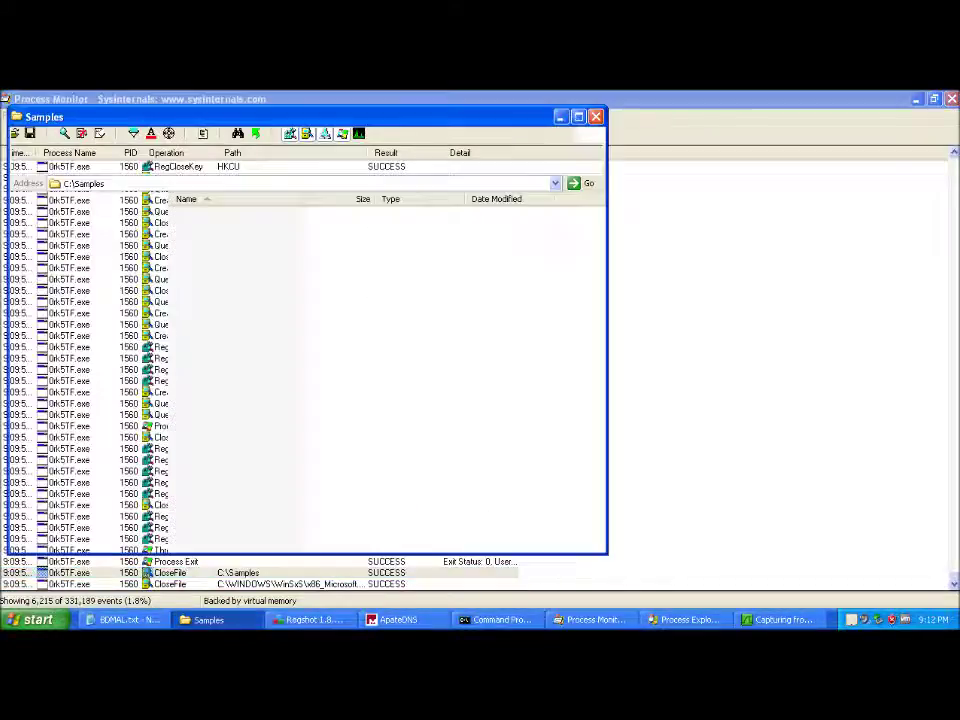
drag(399, 380, 172, 208)
click(74, 134)
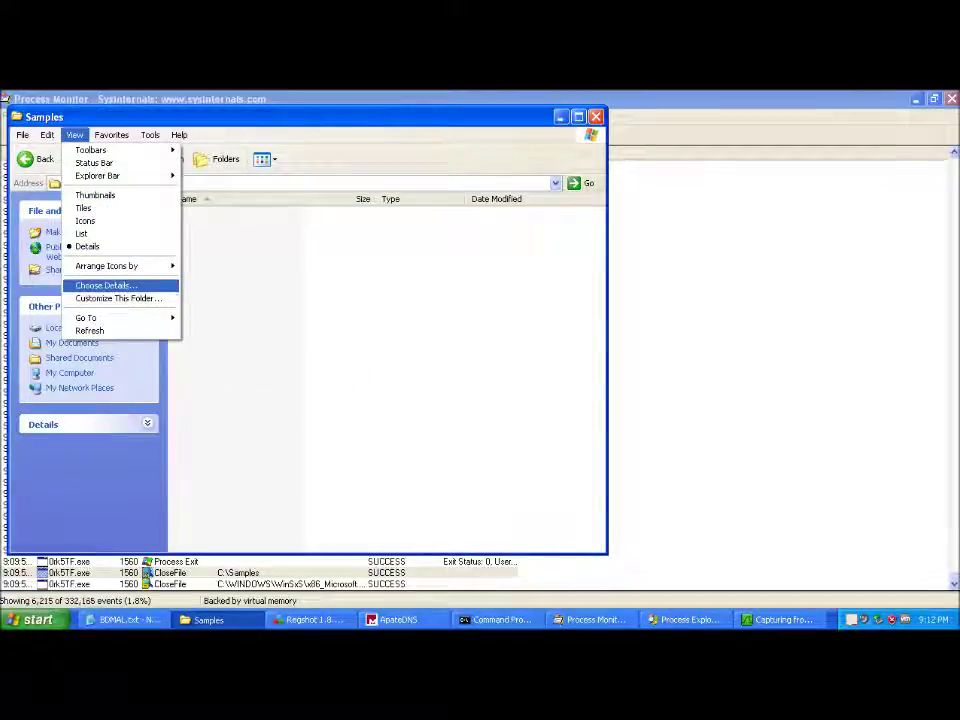
mouse_move(150, 134)
click(172, 195)
click(76, 151)
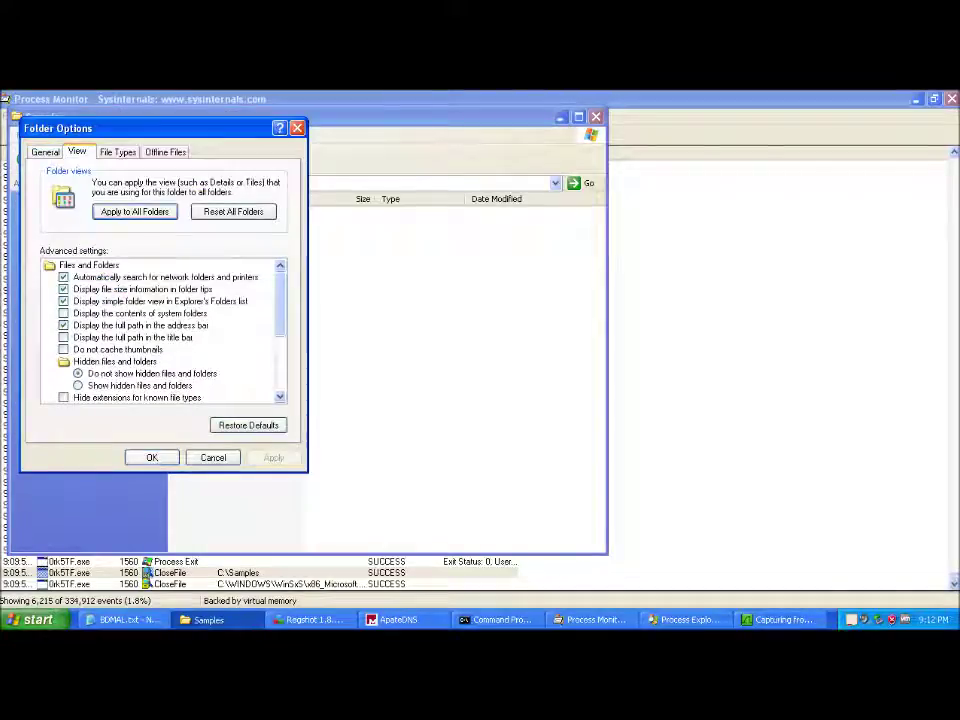
click(79, 385)
click(273, 457)
click(152, 457)
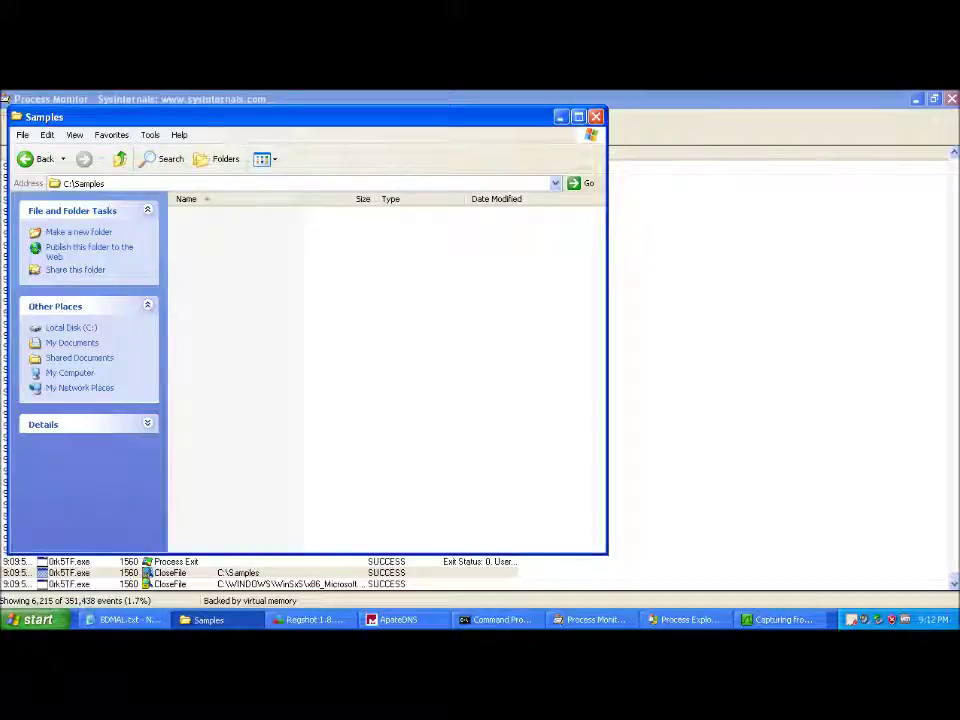
click(596, 117)
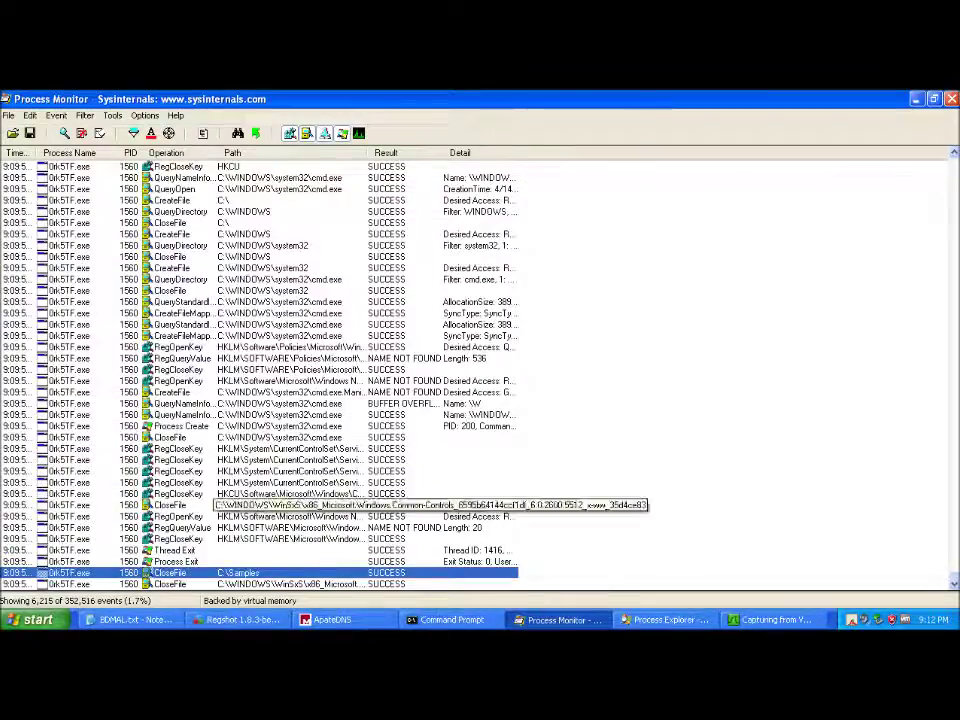
Widen the Path and PID columns in Process Monitor to read the full event paths, and minimize the window.
key(Up)
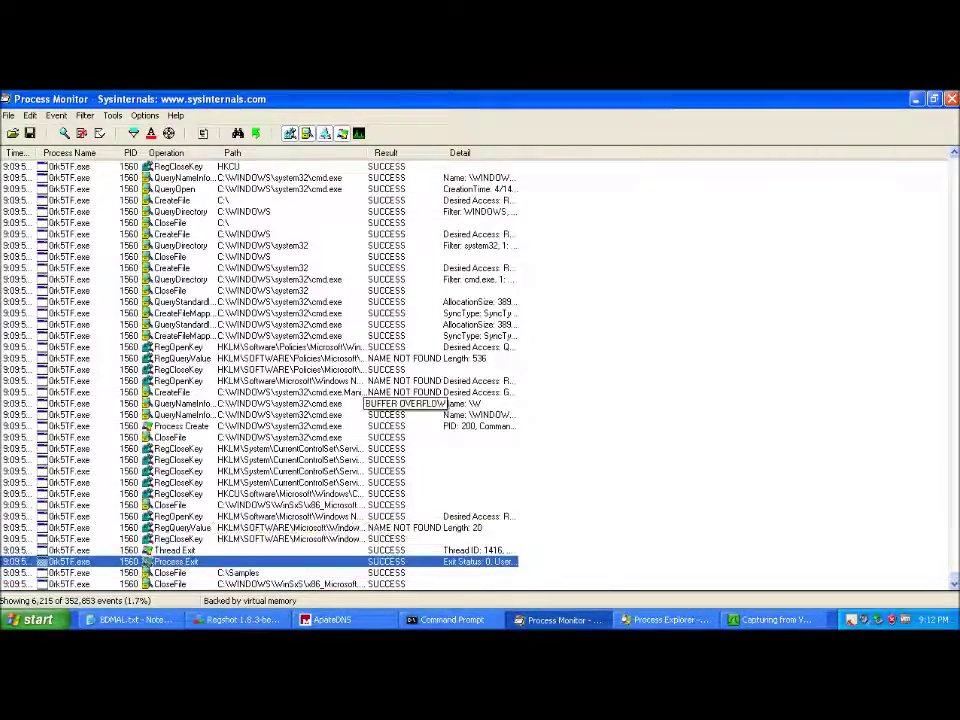
drag(366, 153, 711, 153)
drag(141, 153, 157, 153)
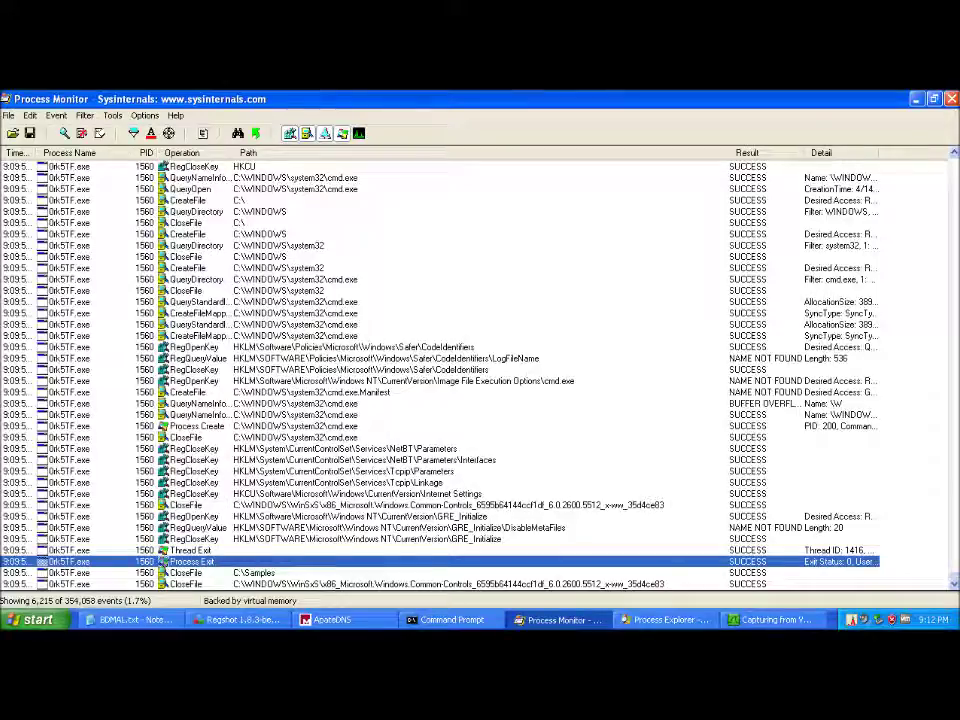
click(65, 415)
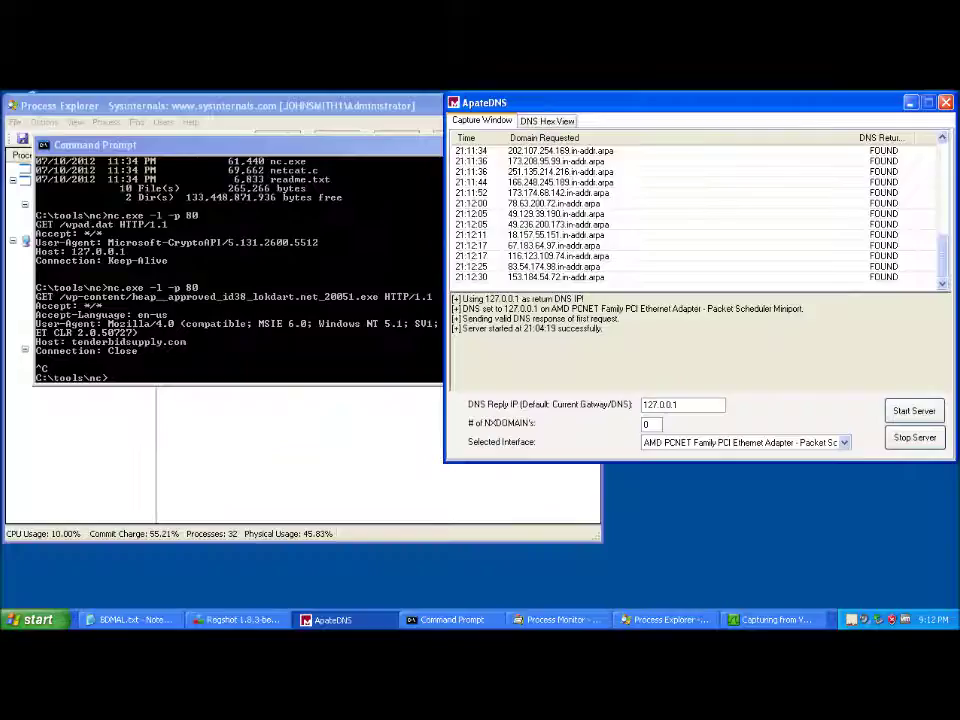
Start netcat listening on port 80 again with nc.exe -l -p 80.
key(alt+Tab)
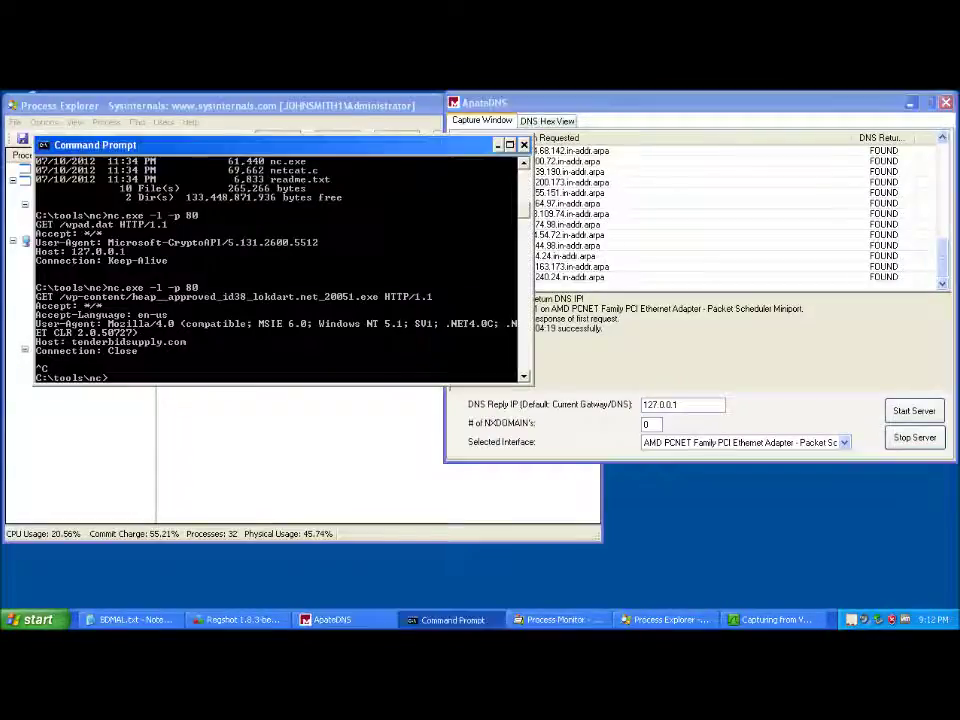
key(Up)
key(Return)
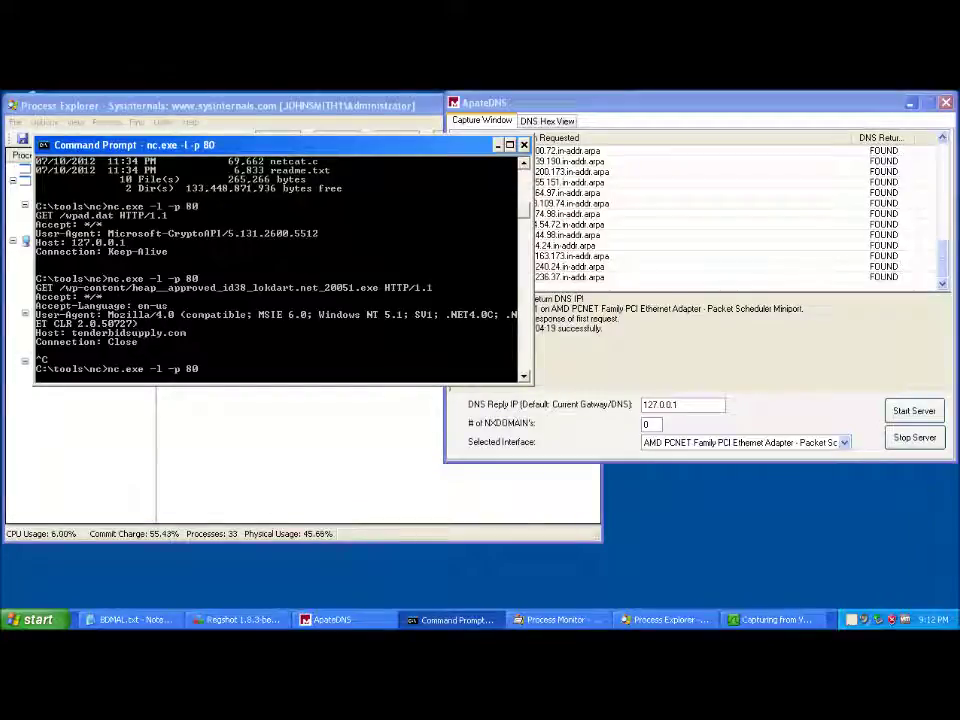
Review the Process Explorer tree and highlight the Monitor and Regshot second-pass items in the BDMAL.txt checklist.
click(665, 620)
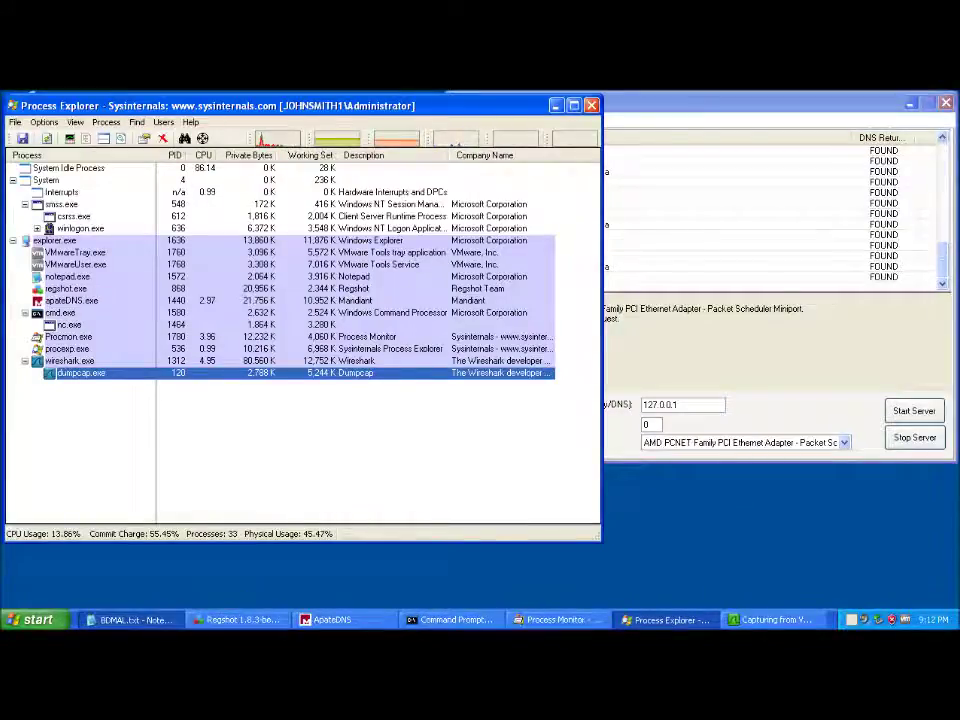
click(133, 620)
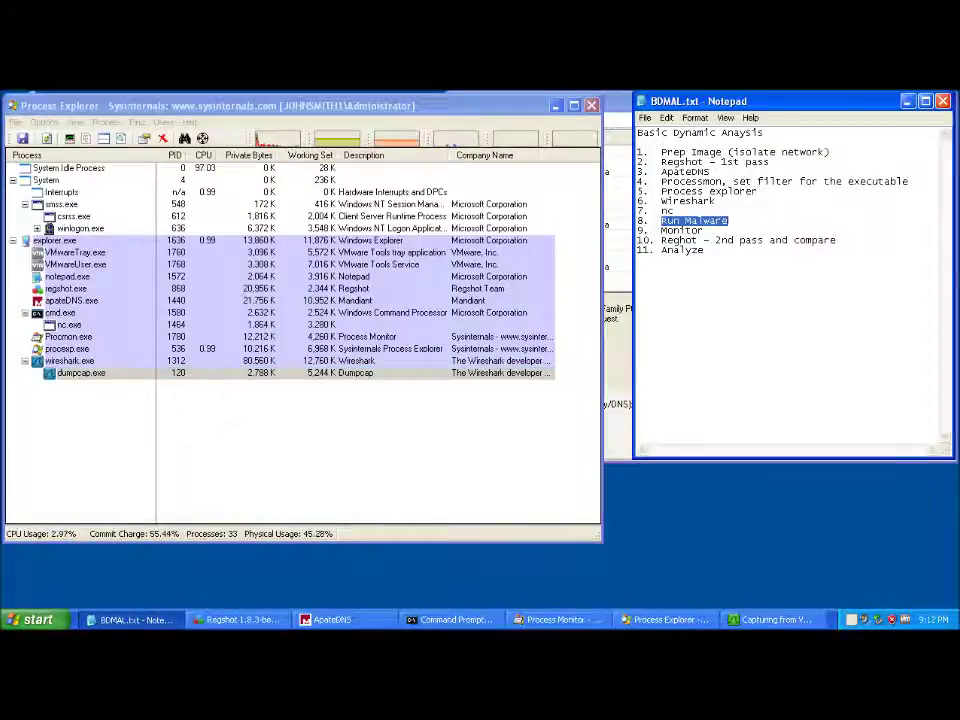
drag(661, 231, 704, 231)
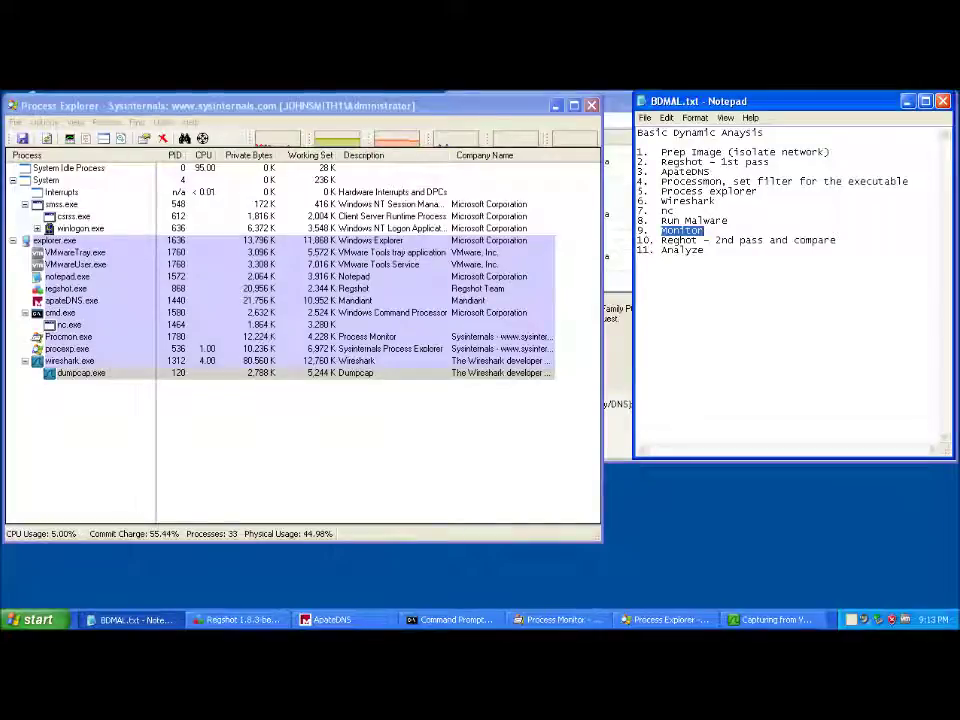
double_click(680, 240)
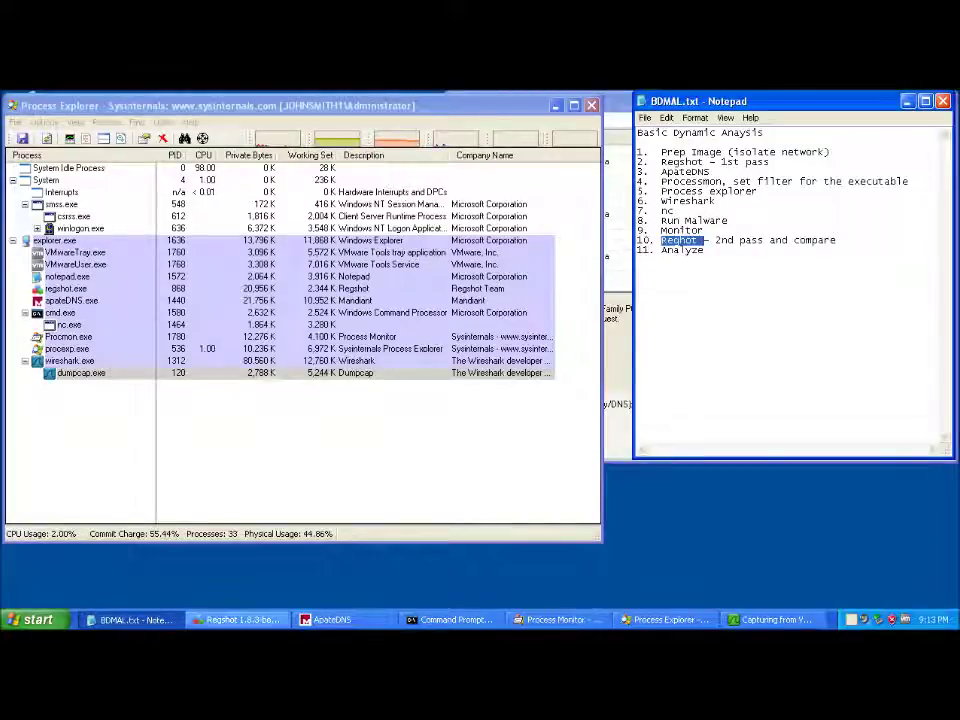
Take the second Regshot snapshot, compare it with the first, and maximize the resulting comparison report.
click(240, 620)
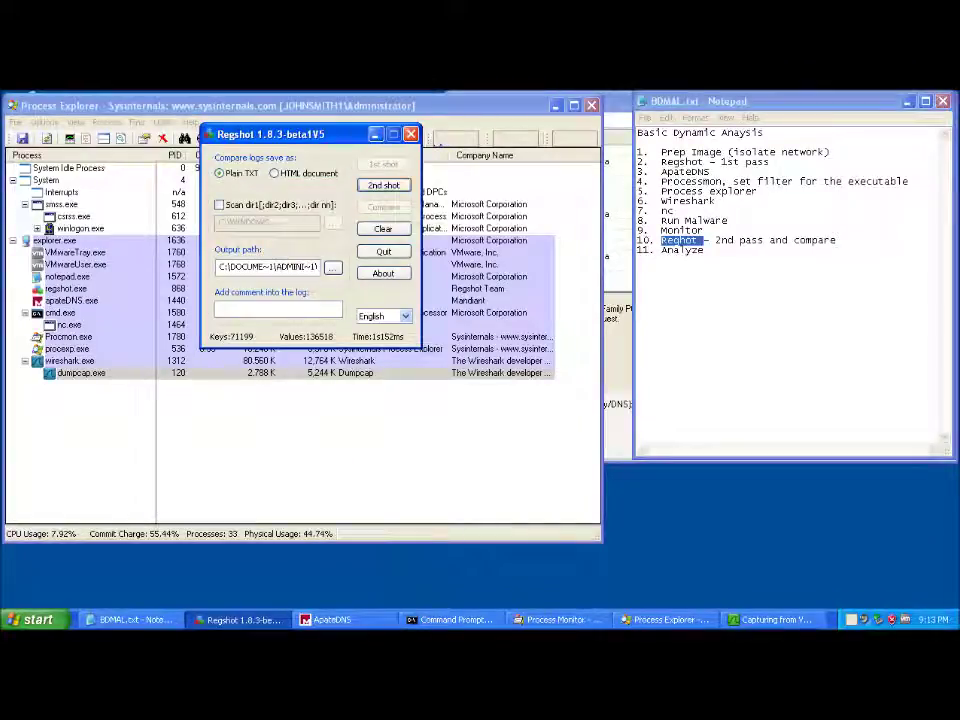
click(383, 185)
click(387, 191)
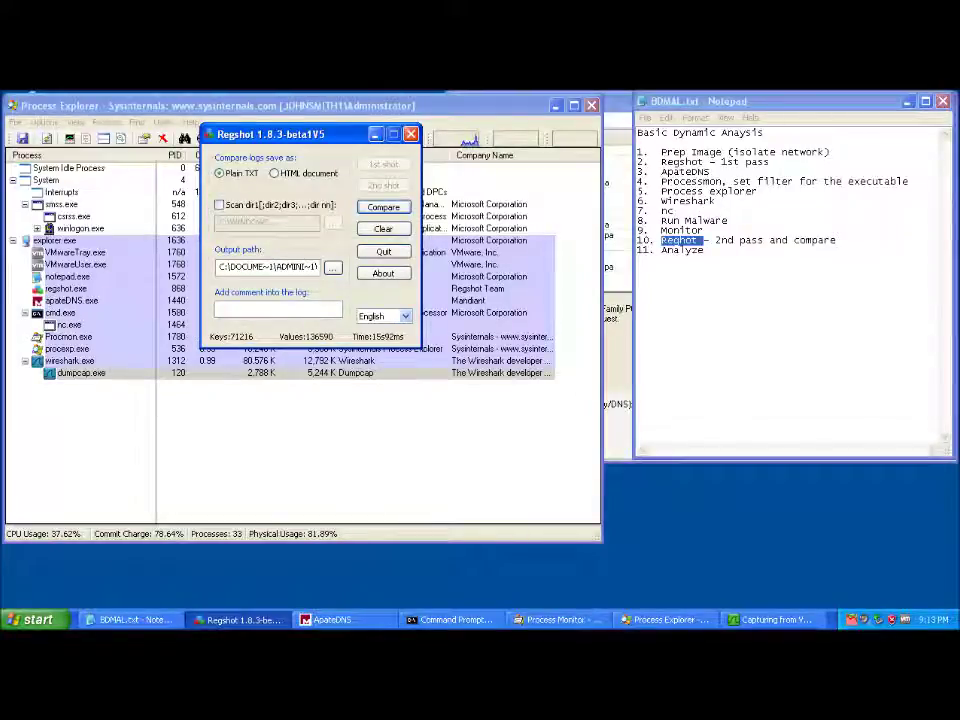
key(Return)
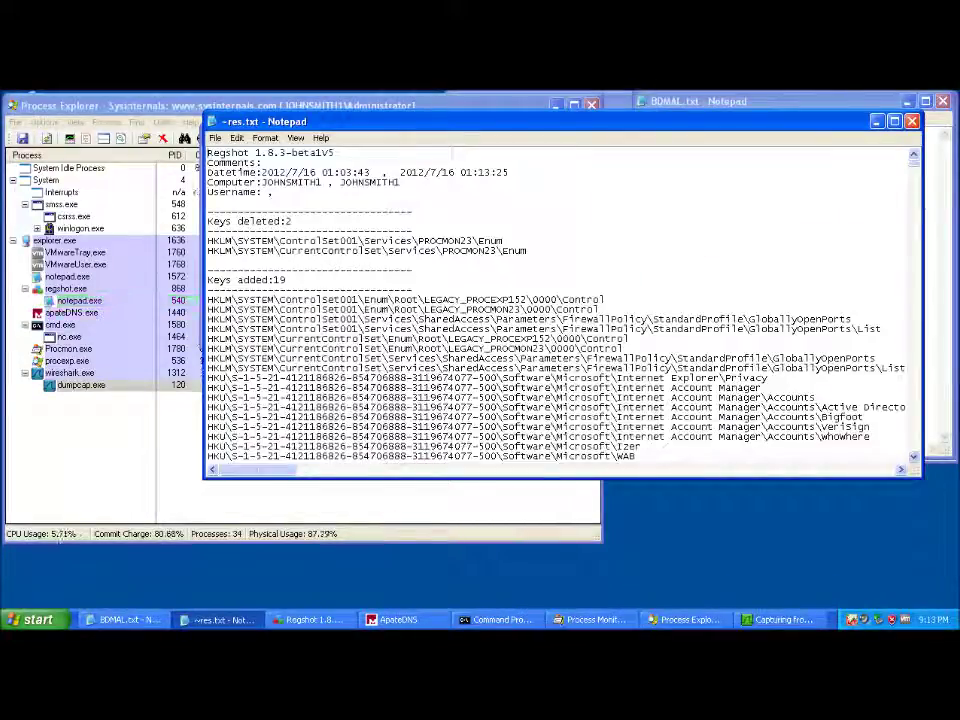
click(894, 121)
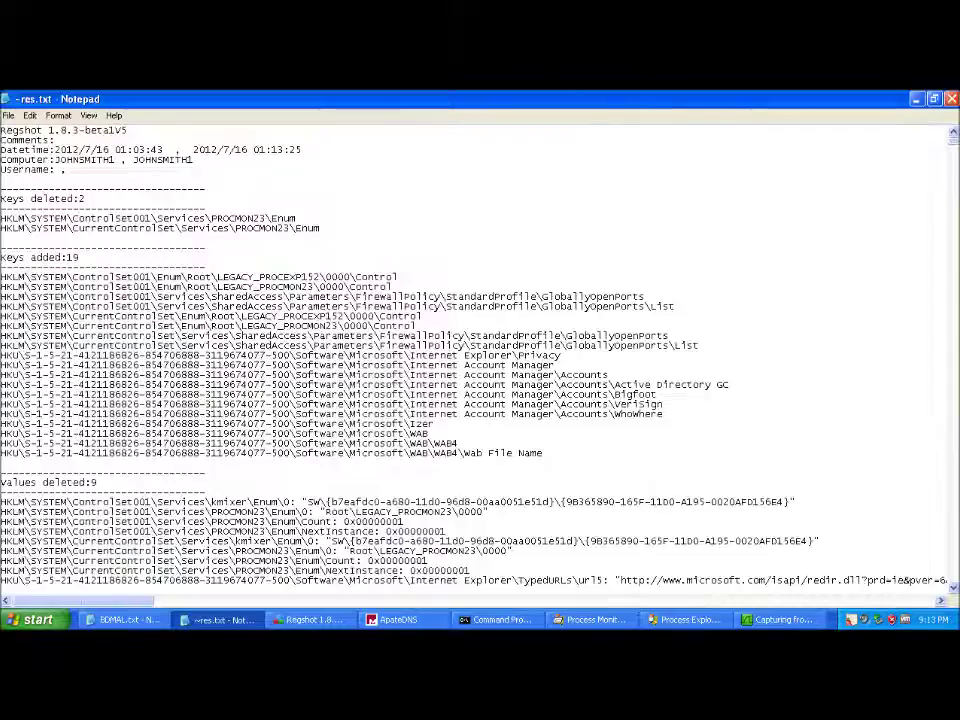
Examine the computer name, deleted keys and added keys in the Regshot report, including the firewall GloballyOpenPorts entries.
drag(193, 160, 44, 160)
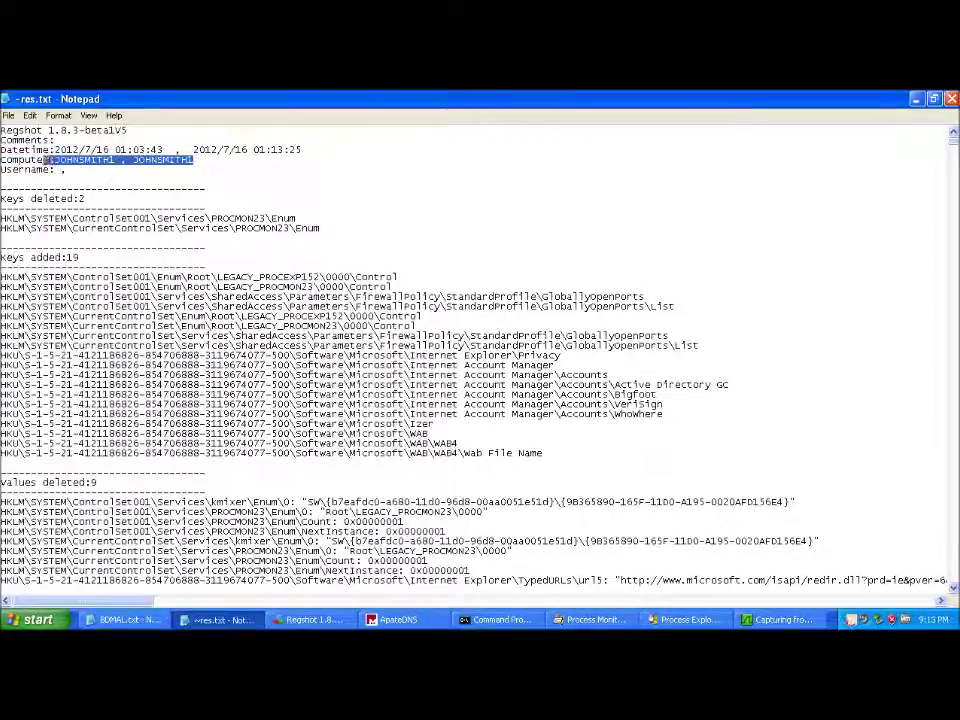
drag(320, 228, 2, 218)
scroll(475, 365, down, 5)
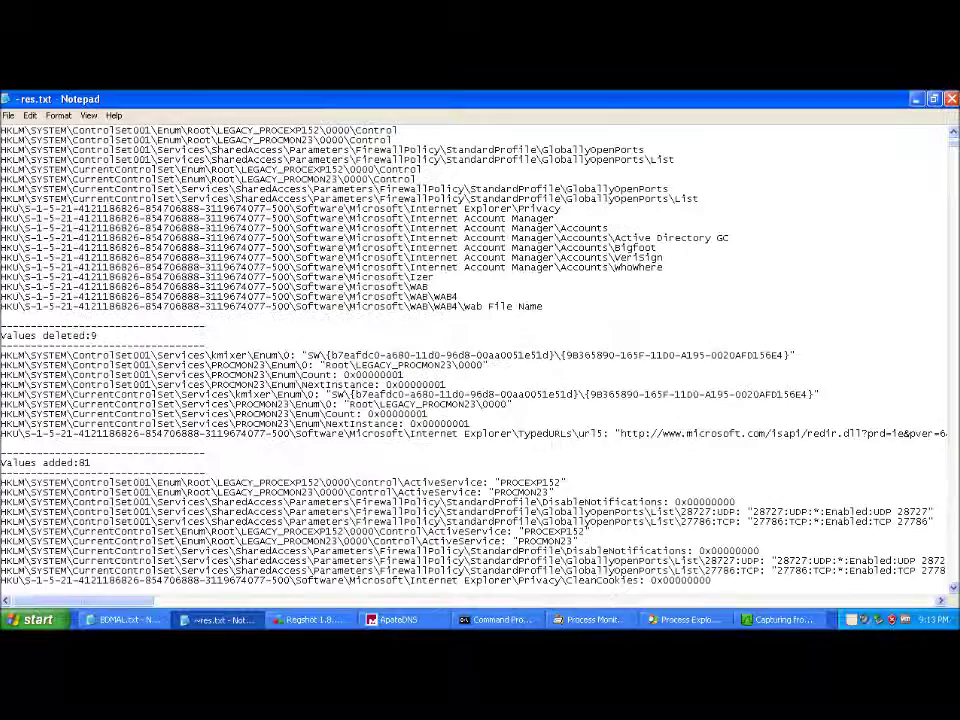
scroll(587, 553, up, 1)
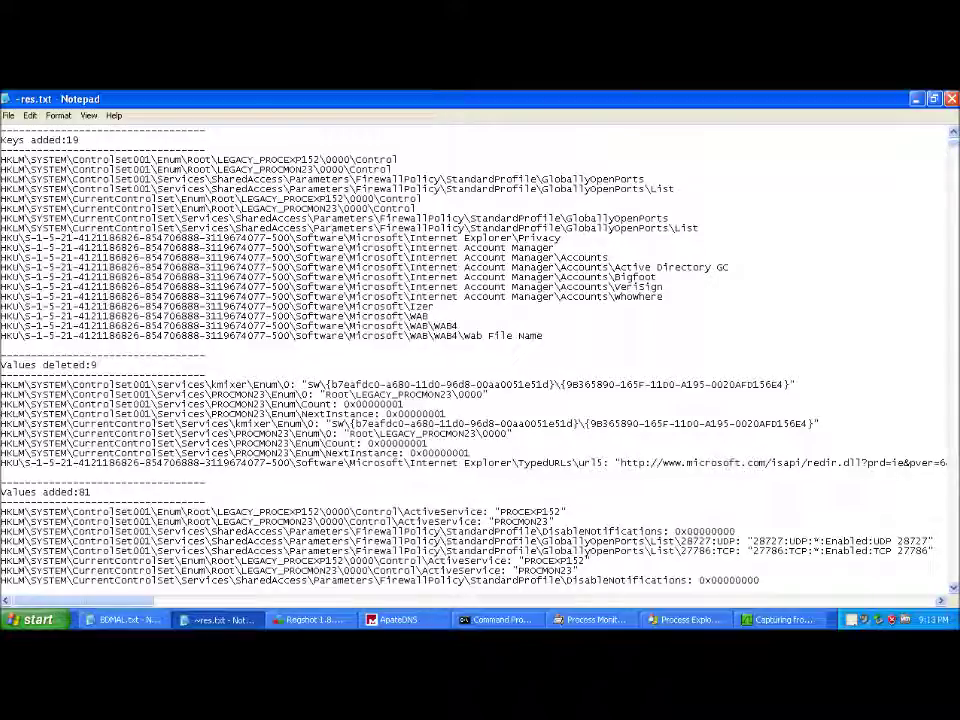
drag(566, 180, 648, 189)
click(417, 208)
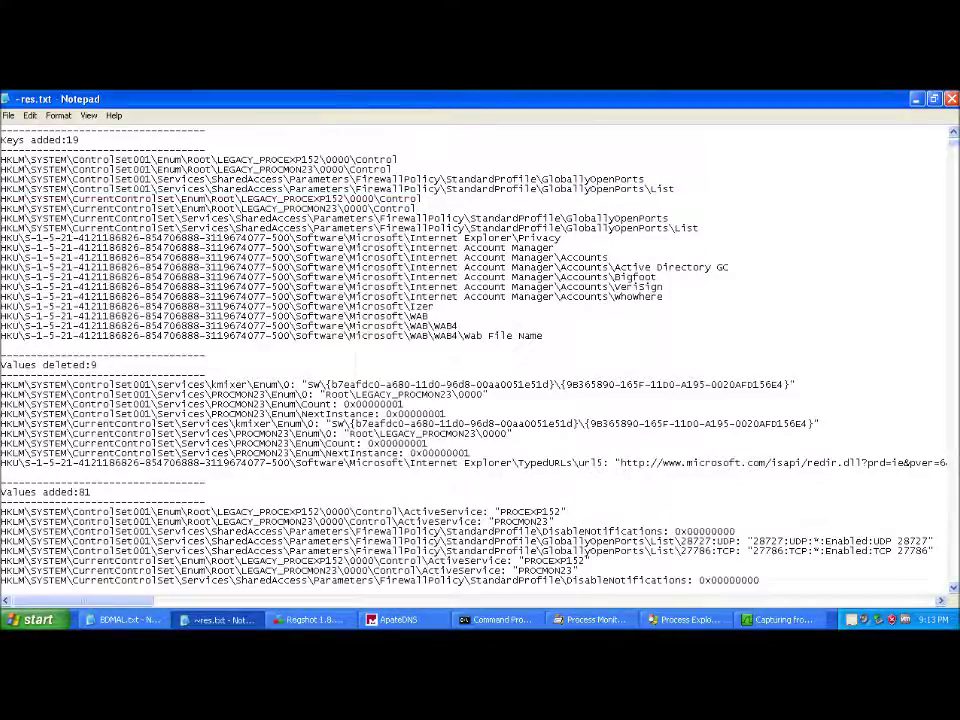
Examine the deleted and added values in the report, including the open-port, Run, 0rk5TF.exe and Microsoft\Izer entries.
scroll(480, 350, down, 3)
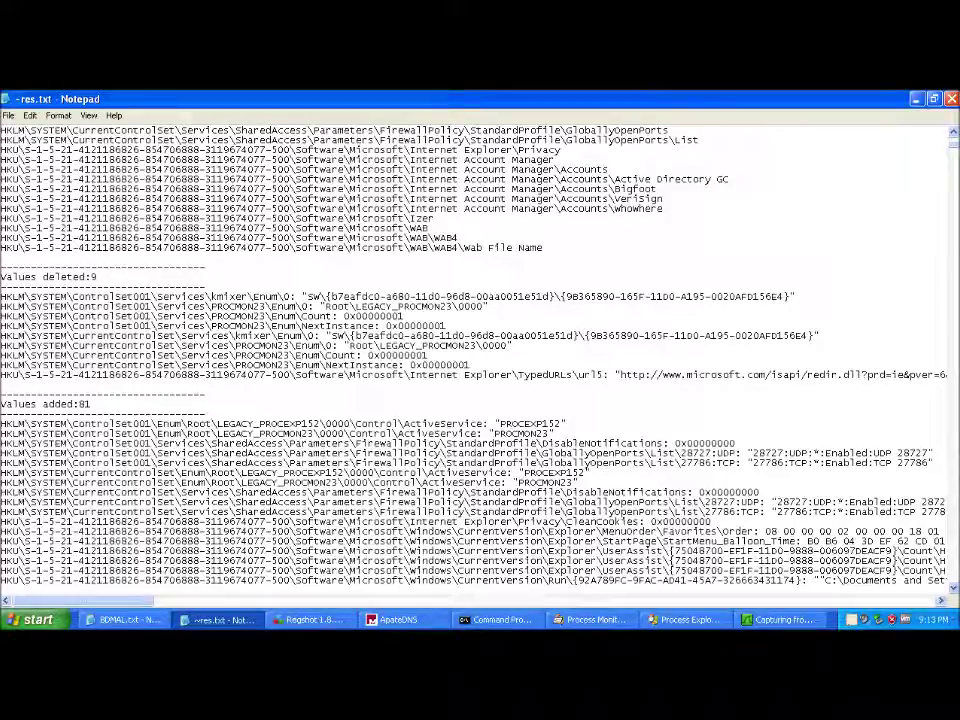
scroll(480, 350, down, 1)
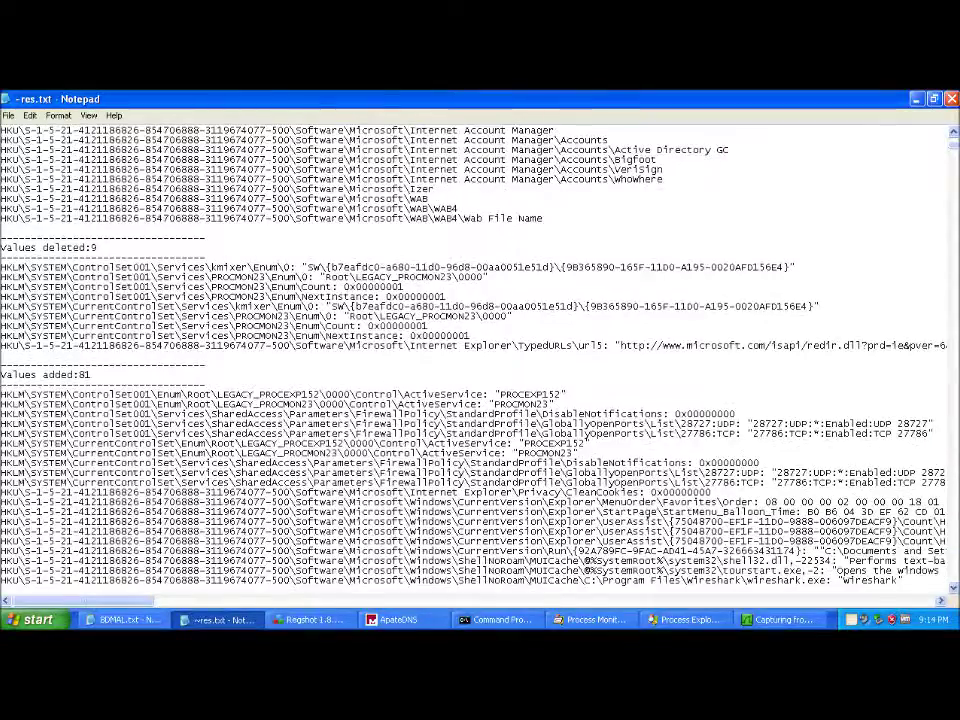
scroll(480, 350, down, 3)
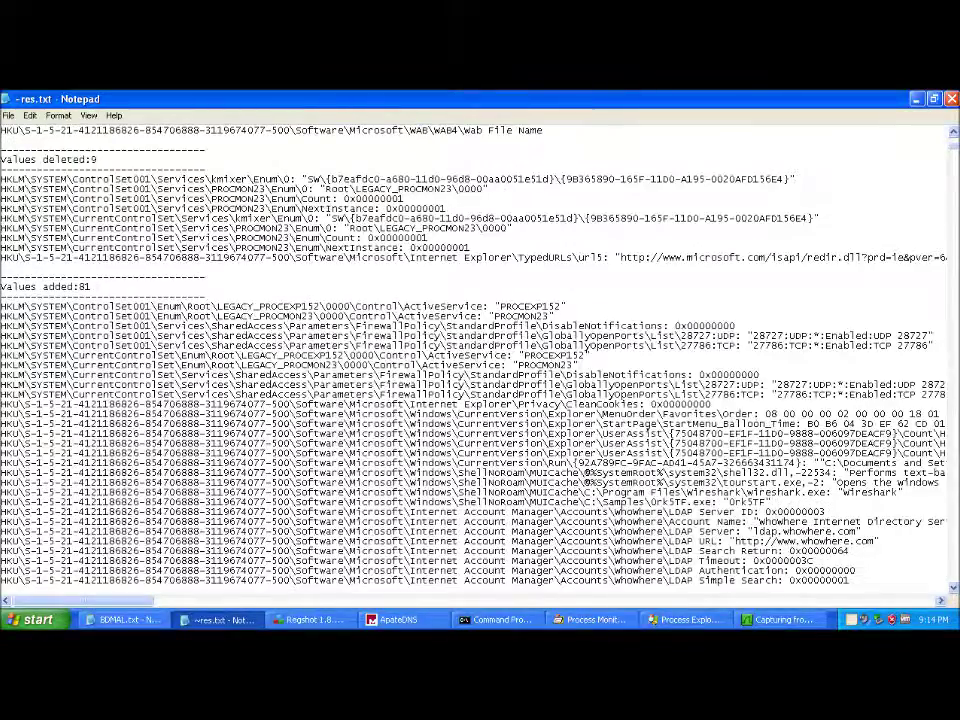
scroll(480, 350, down, 2)
scroll(480, 350, down, 2)
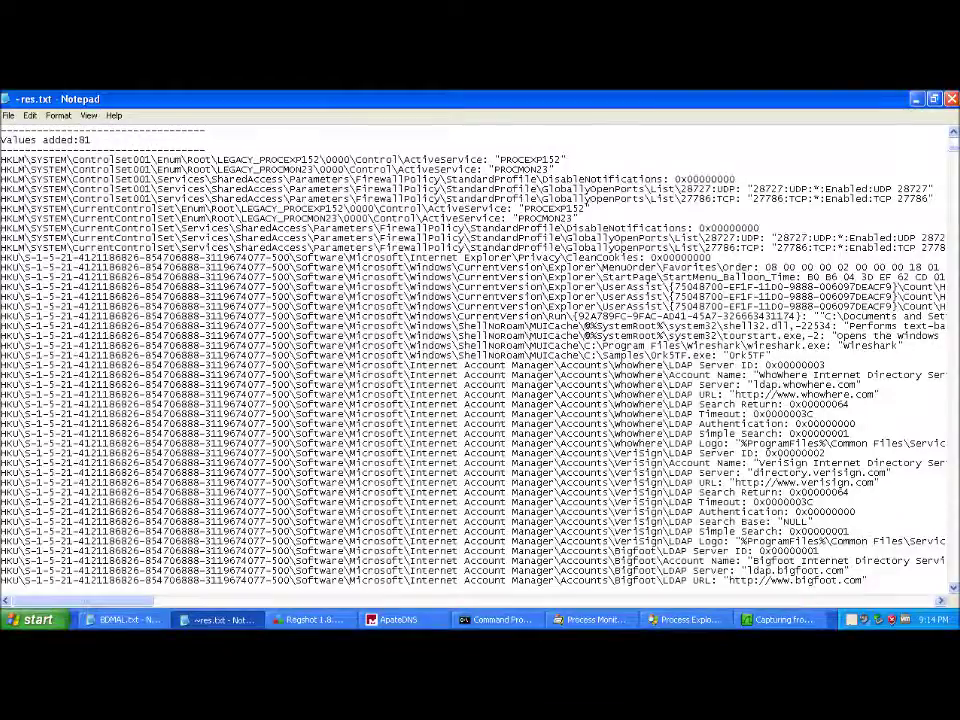
scroll(480, 350, down, 2)
scroll(480, 350, down, 8)
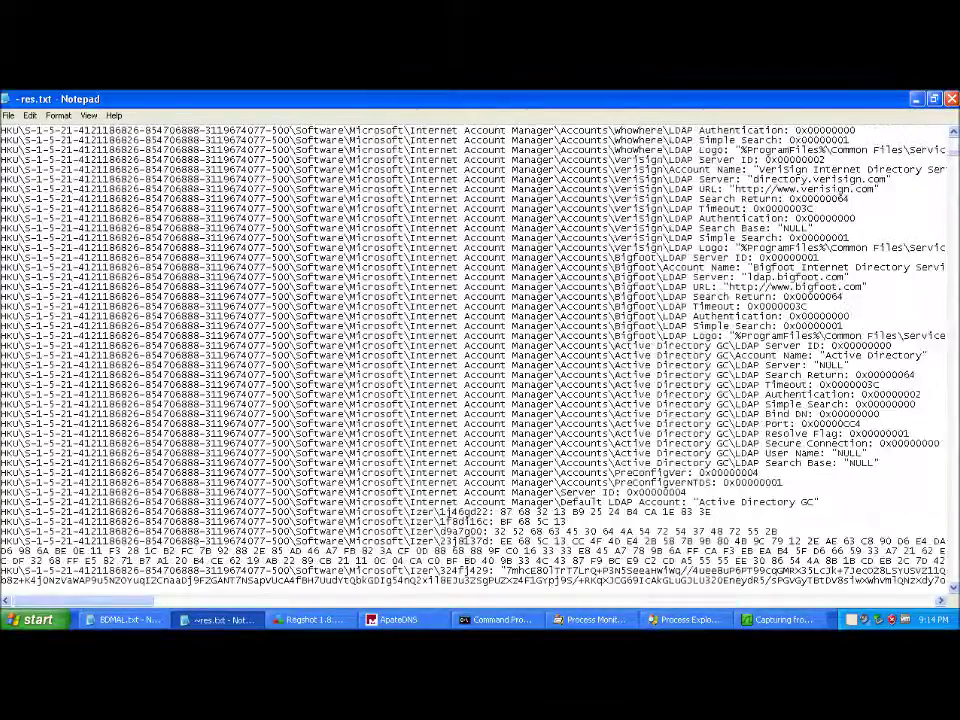
scroll(480, 350, down, 3)
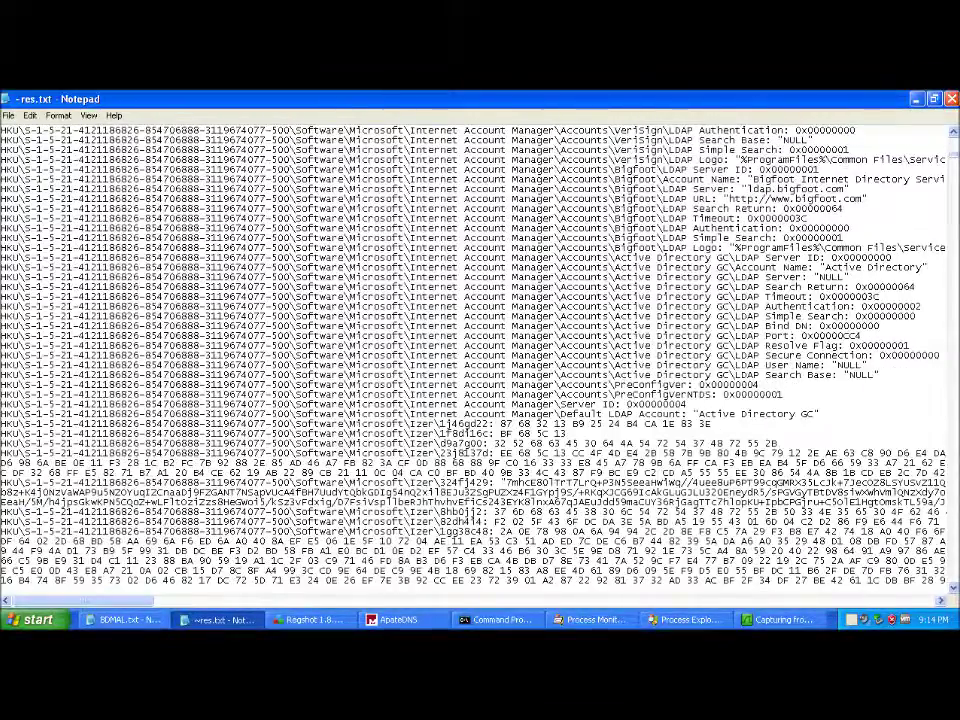
scroll(480, 350, down, 3)
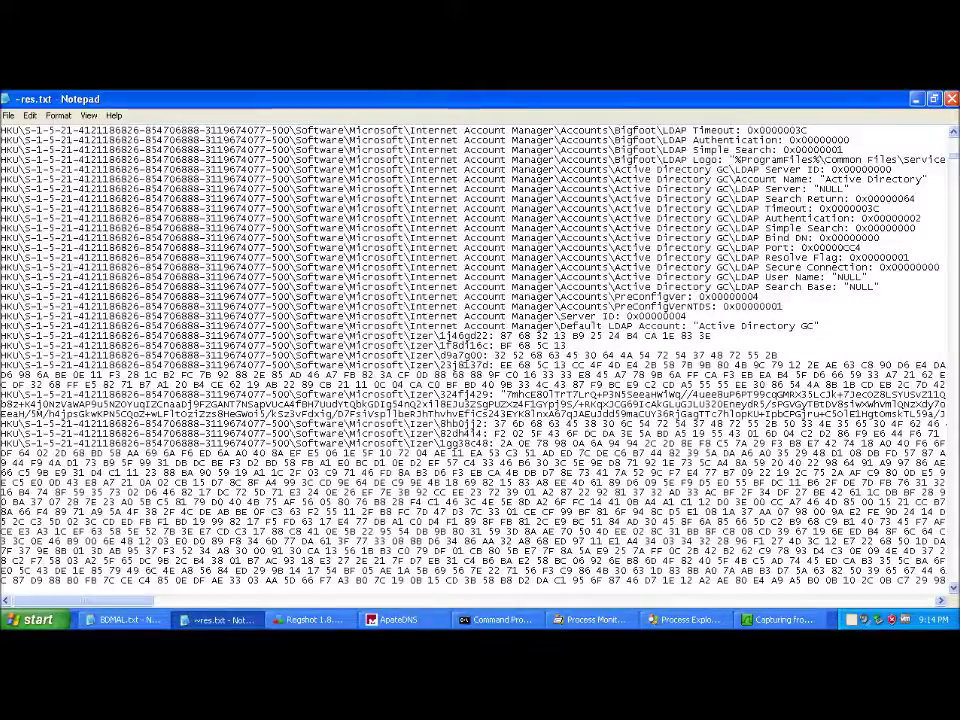
Skim the binary data in the report and read on to the certificate, Prefetcher, Dhcp and Tcpip value changes.
scroll(480, 350, down, 5)
scroll(480, 350, down, 5)
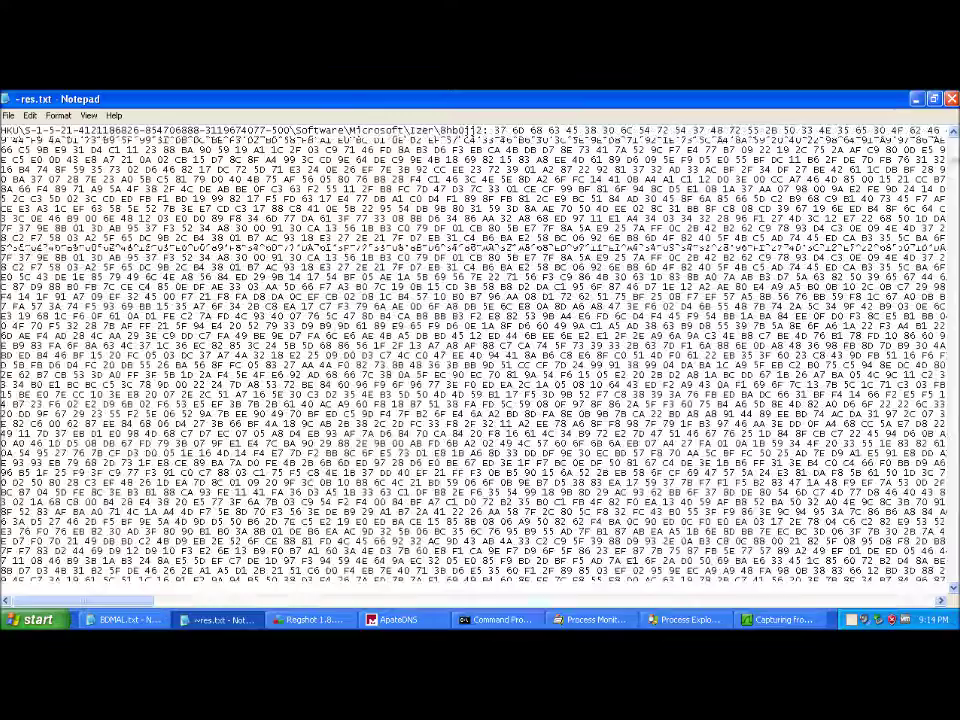
scroll(480, 350, down, 5)
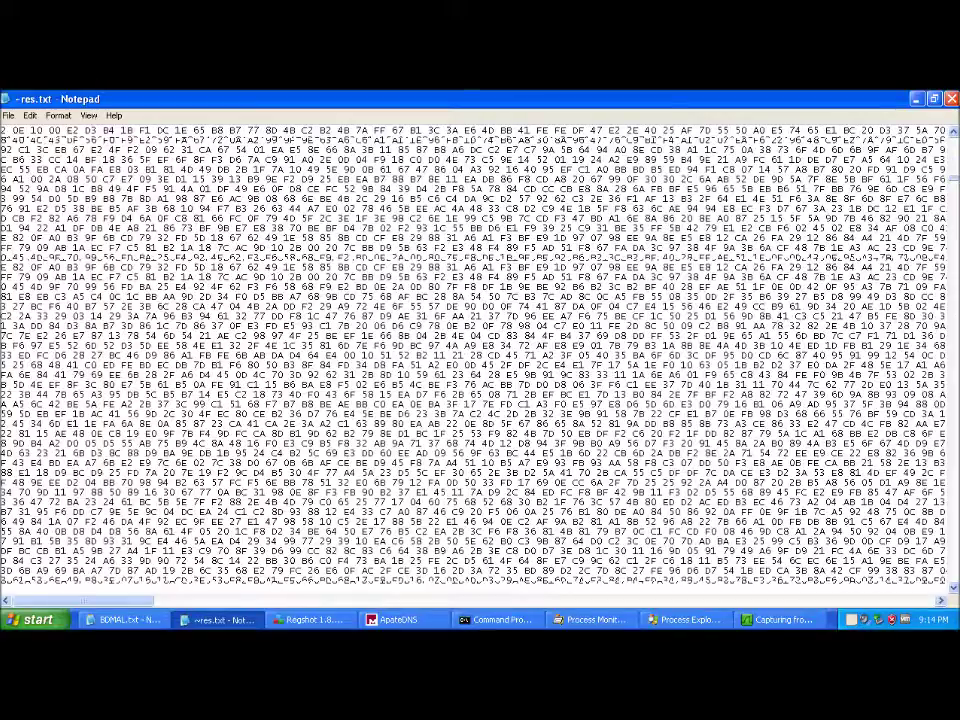
scroll(480, 350, down, 5)
scroll(480, 350, down, 14)
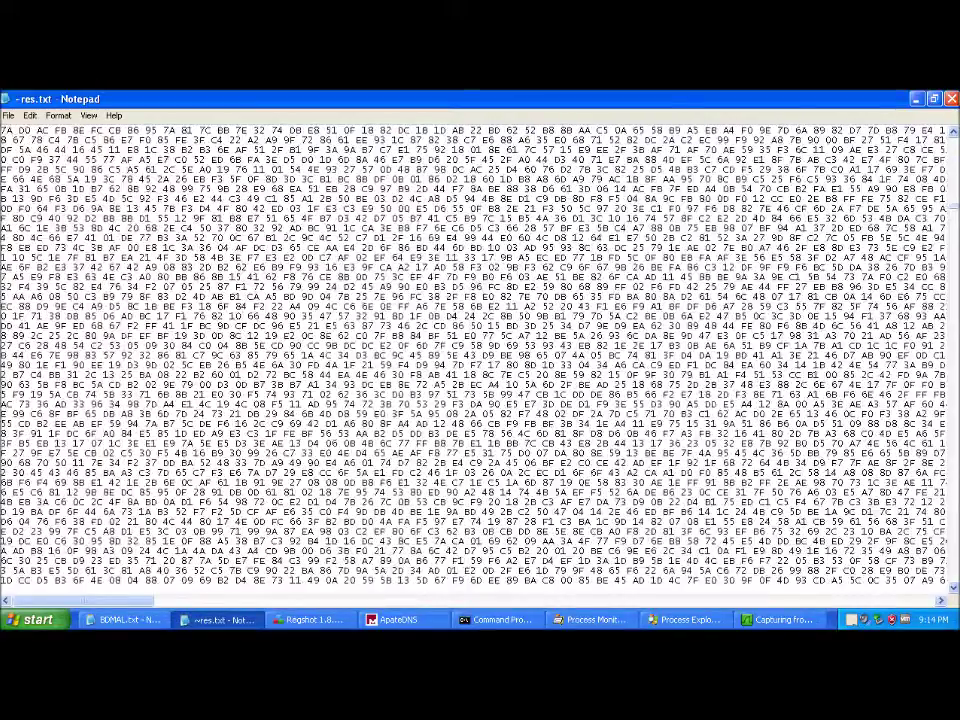
scroll(480, 350, down, 14)
scroll(480, 350, down, 20)
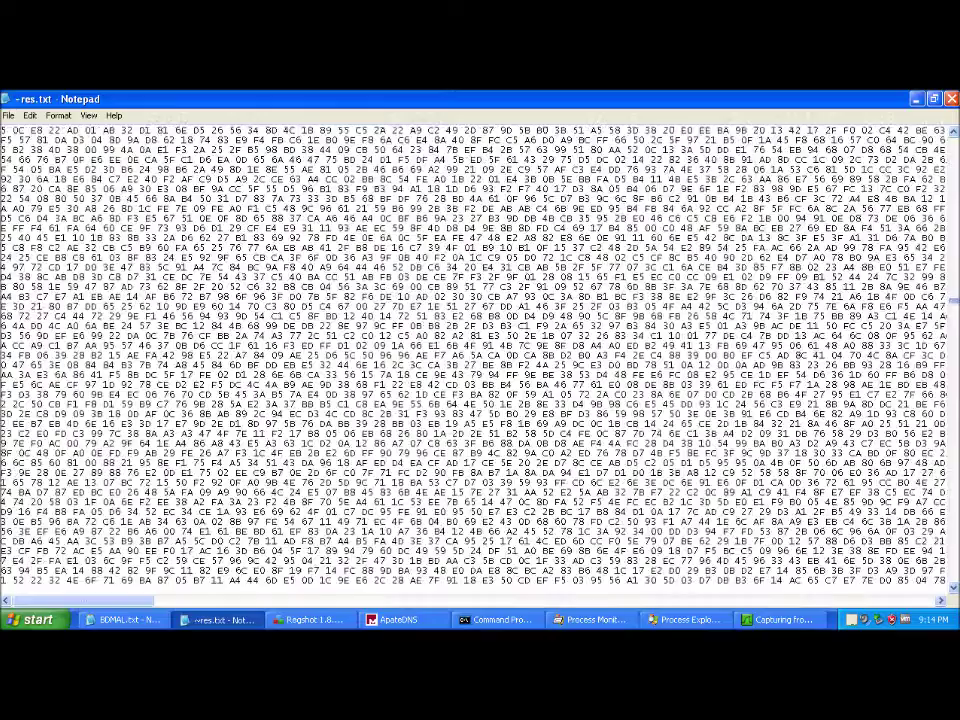
scroll(480, 350, down, 14)
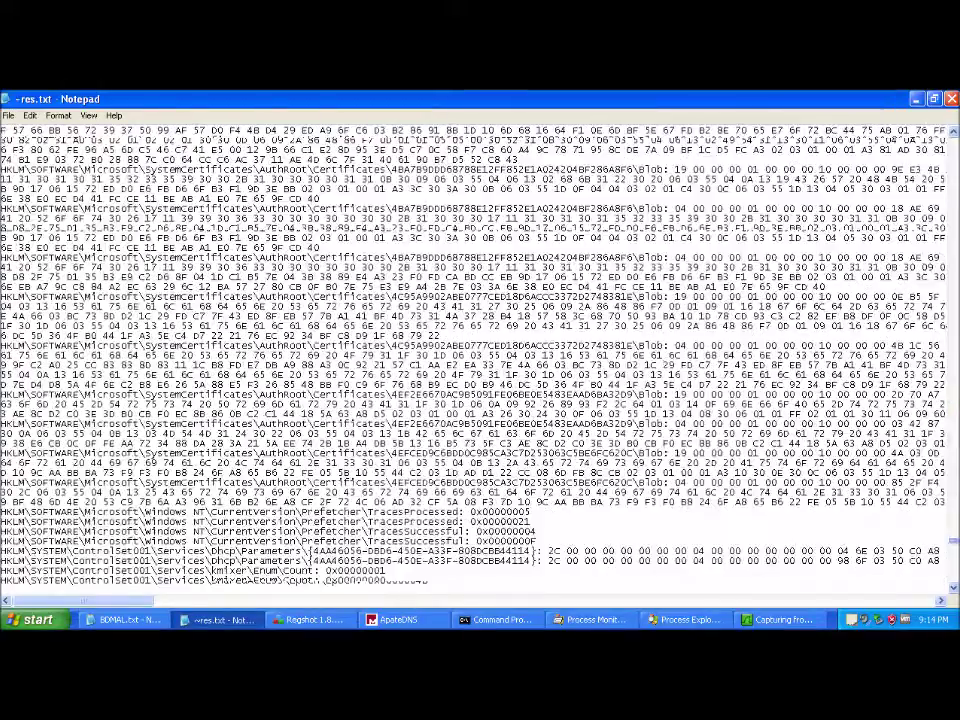
scroll(480, 350, up, 7)
scroll(480, 350, down, 15)
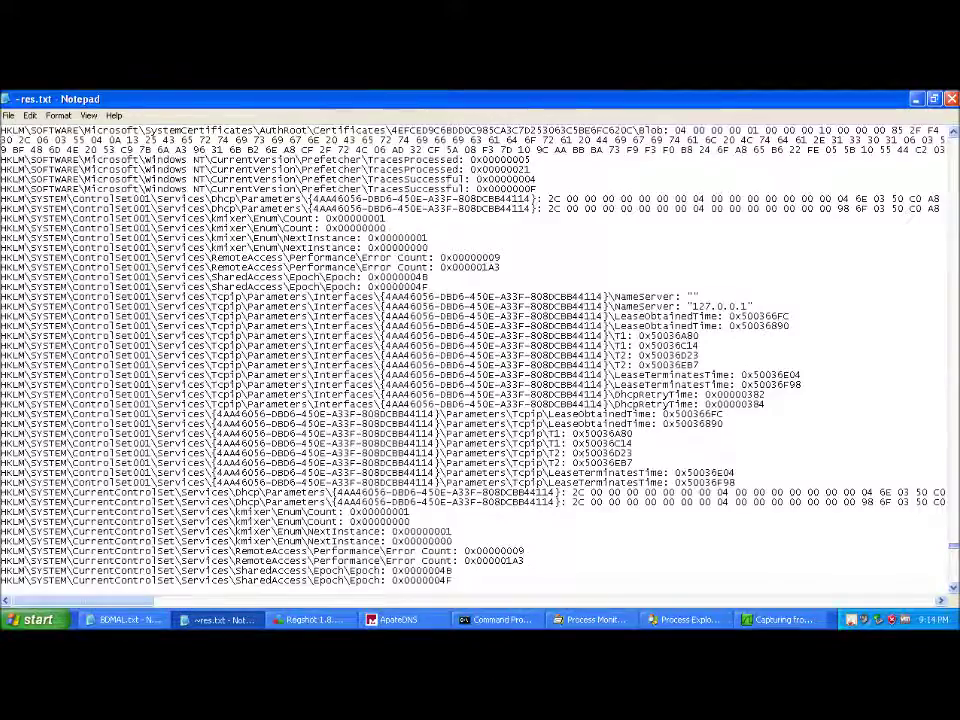
Review the remaining changed values, including TypedURLs and the Explorer Advanced\Hidden setting, through to the end of the report.
scroll(480, 350, down, 5)
scroll(480, 350, down, 4)
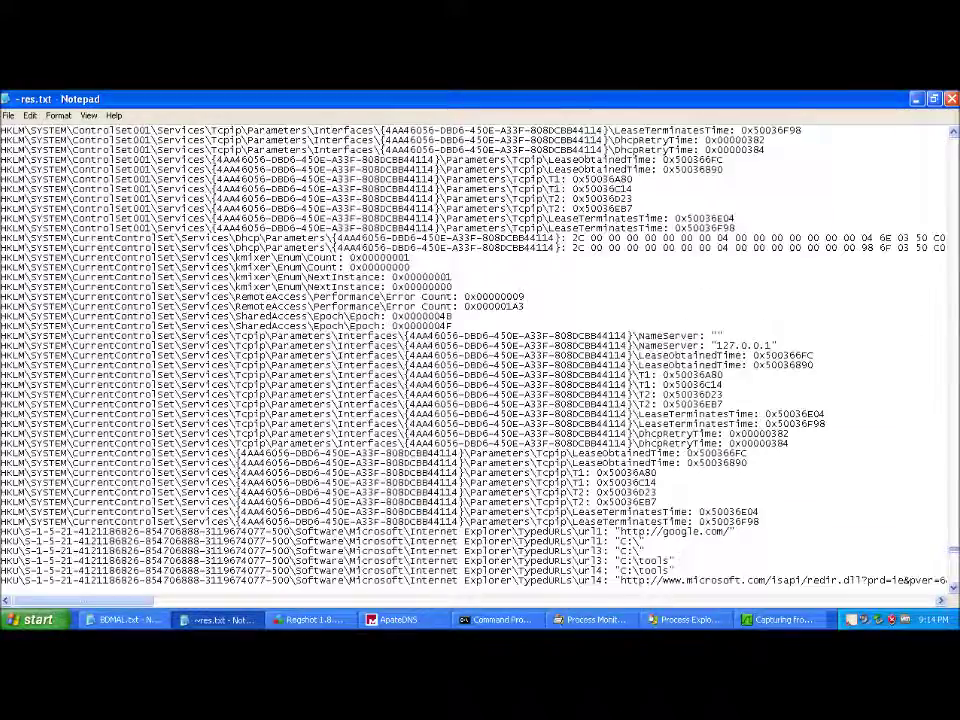
scroll(480, 350, down, 2)
scroll(480, 350, down, 5)
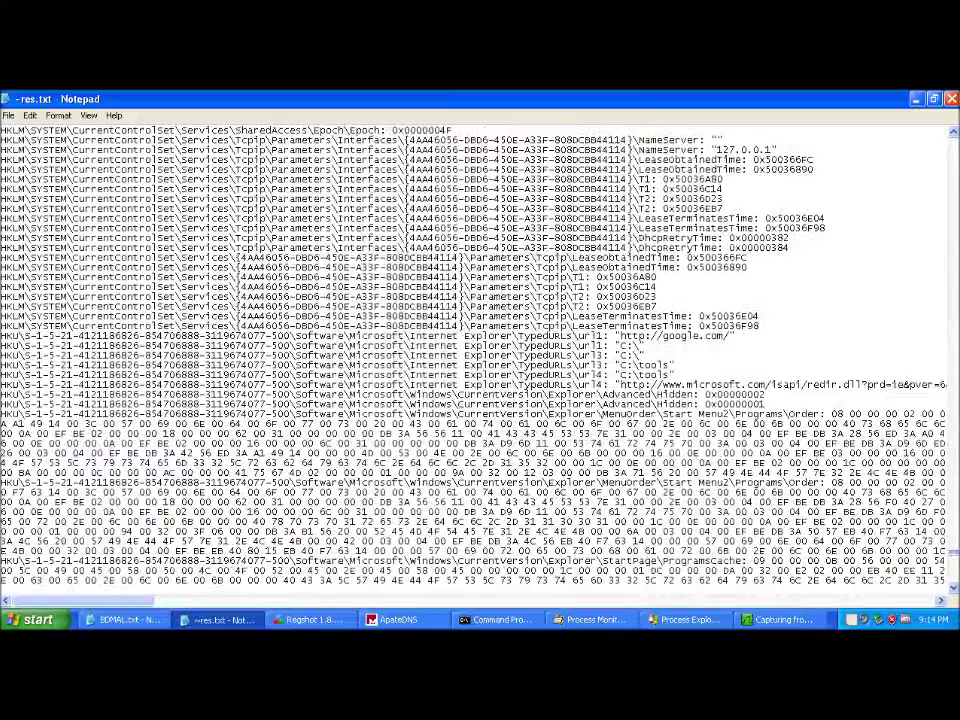
scroll(480, 350, down, 5)
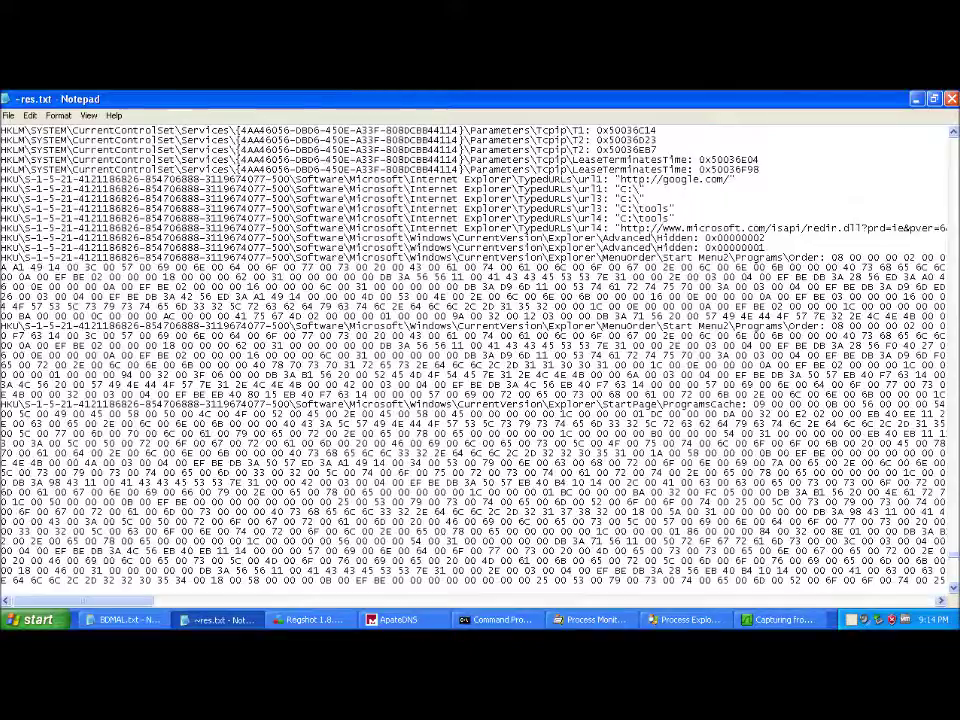
scroll(480, 360, down, 4)
scroll(480, 360, down, 20)
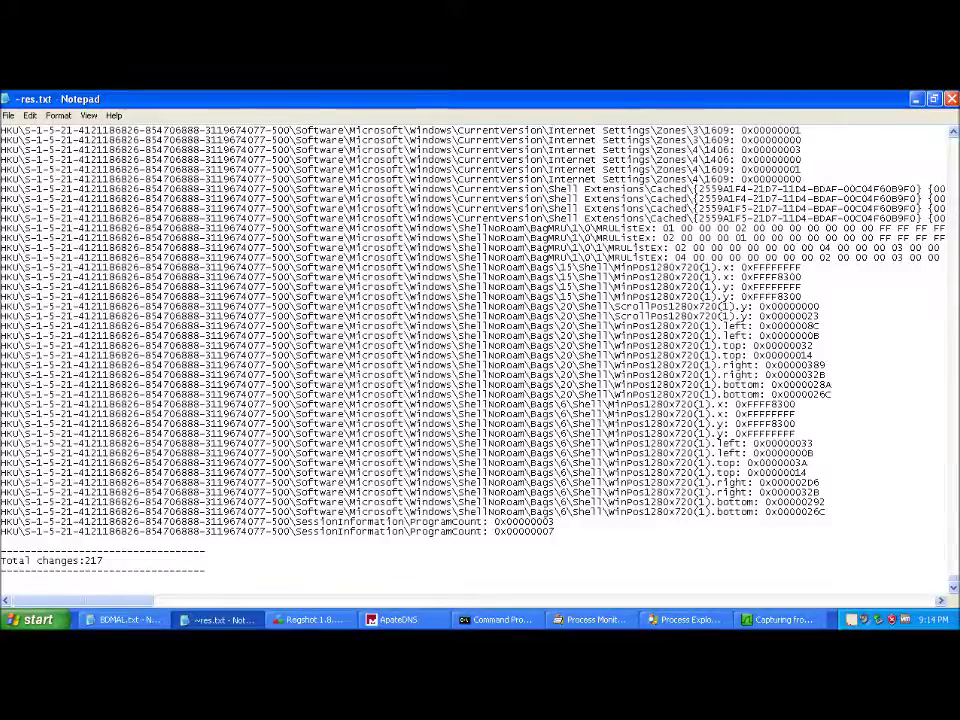
scroll(480, 360, up, 20)
scroll(480, 355, up, 5)
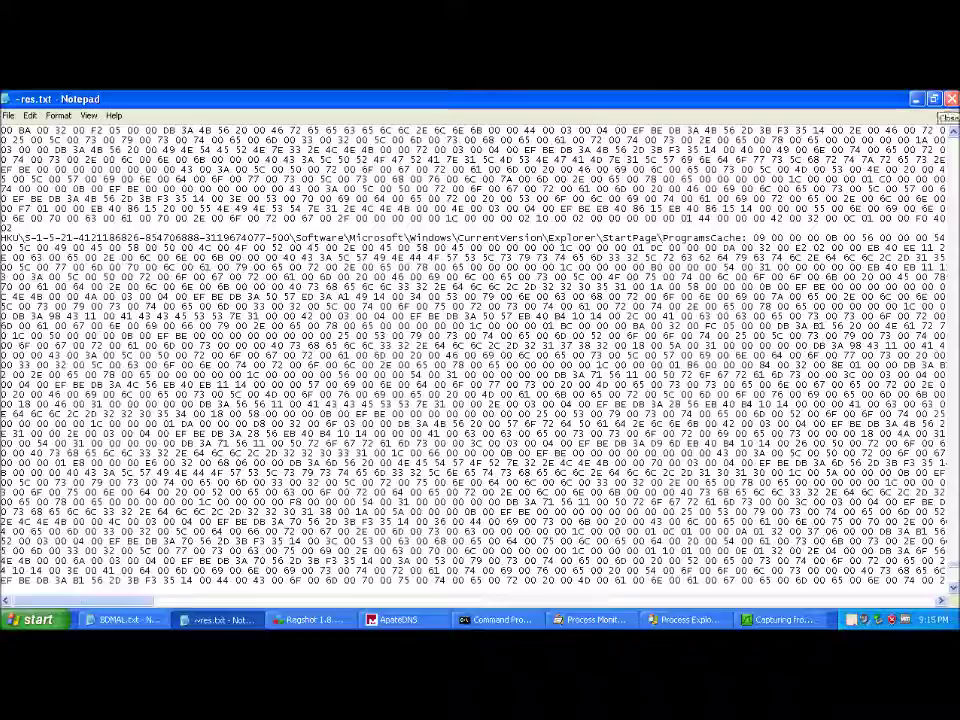
Close the Regshot comparison report, minimize Regshot, and switch to Wireshark to stop the live packet capture.
click(951, 99)
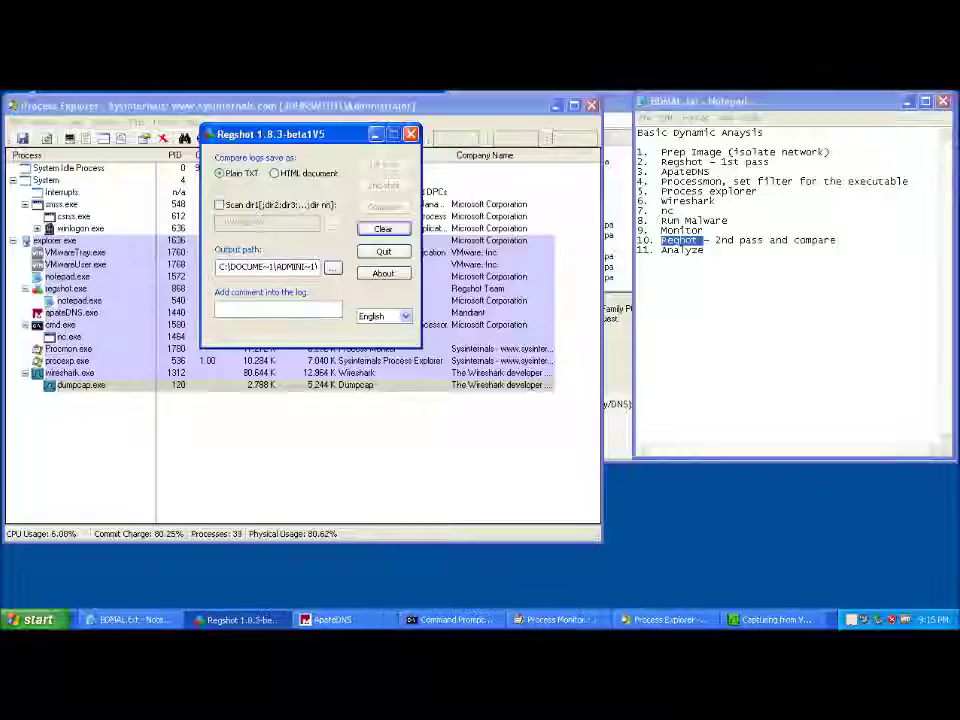
click(376, 134)
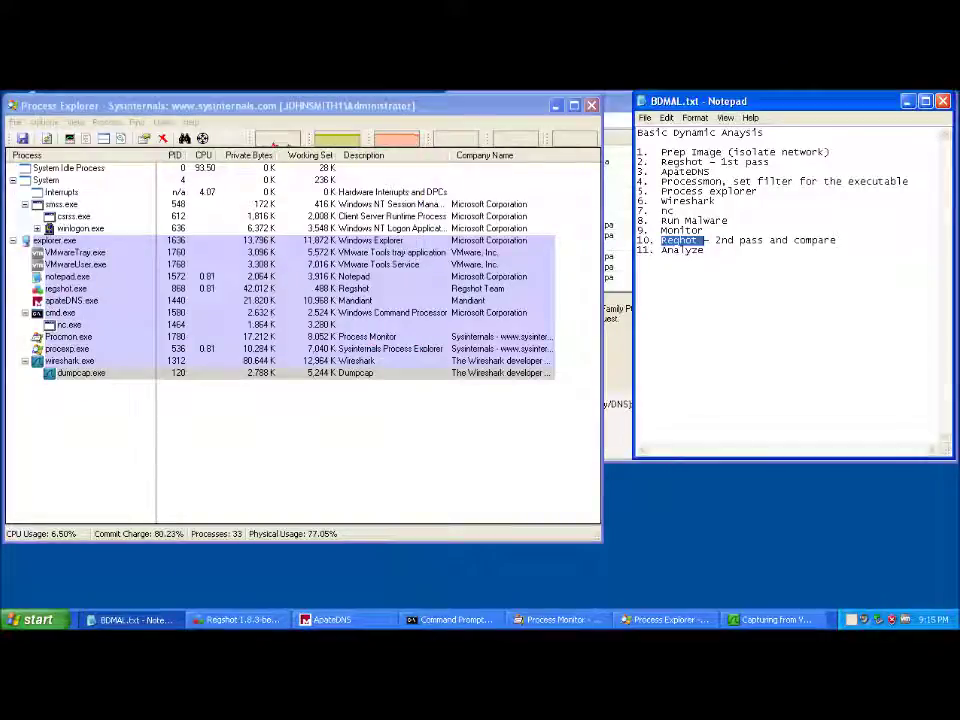
click(770, 620)
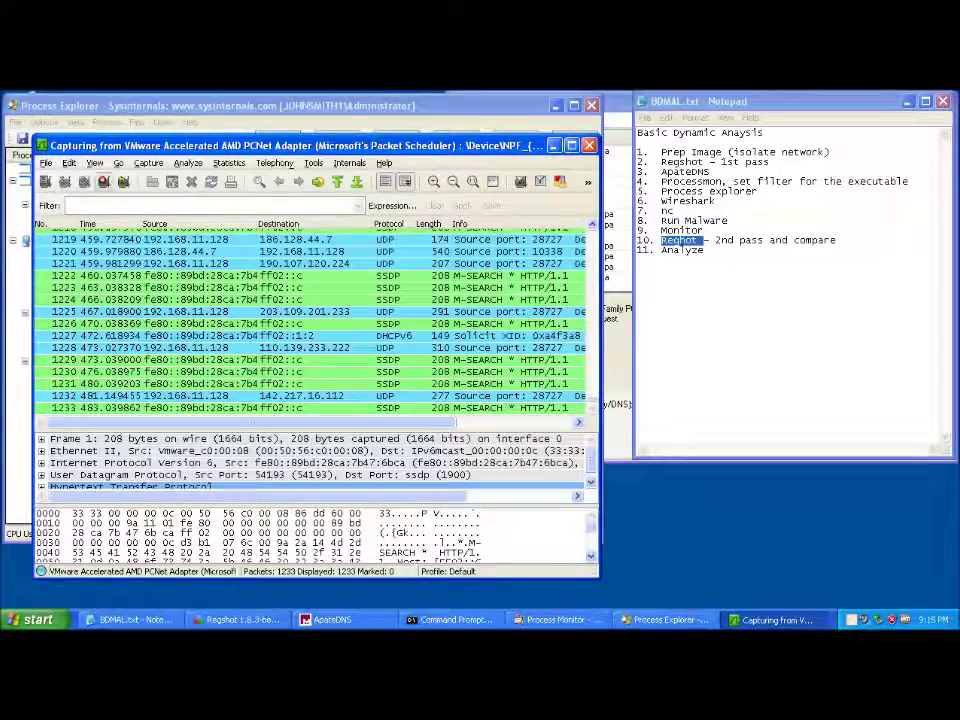
click(104, 182)
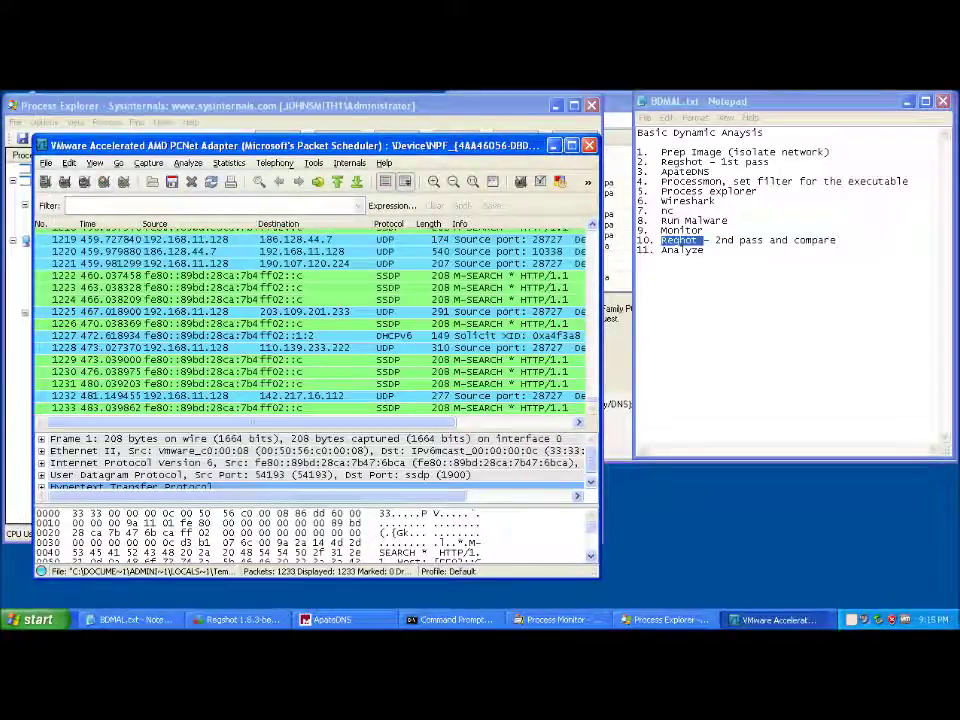
Inspect UDP packets 1219 and 1220 between 192.168.11.128 and 186.128.44.7, checking their source and destination ports.
click(300, 252)
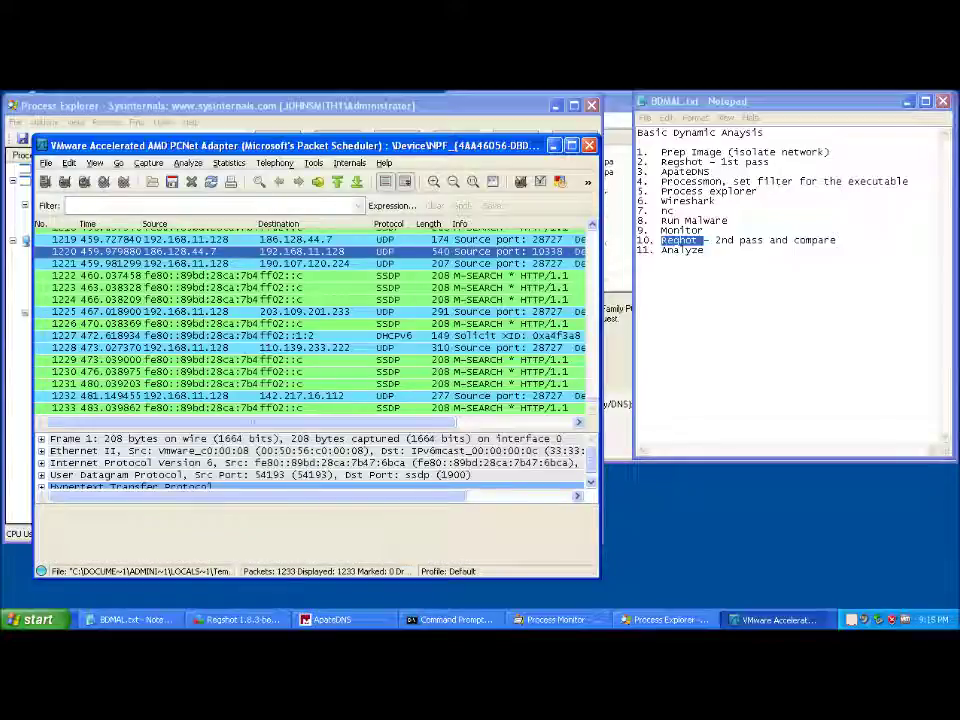
click(300, 240)
mouse_move(281, 496)
mouse_down()
mouse_move(332, 496)
mouse_move(282, 496)
mouse_up()
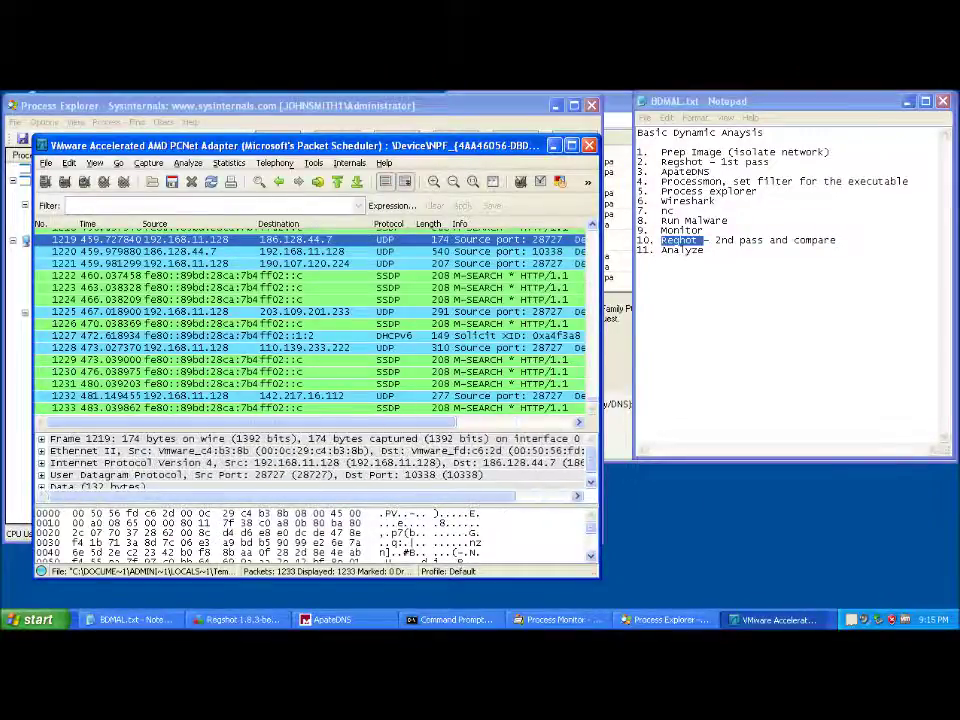
drag(252, 422, 368, 422)
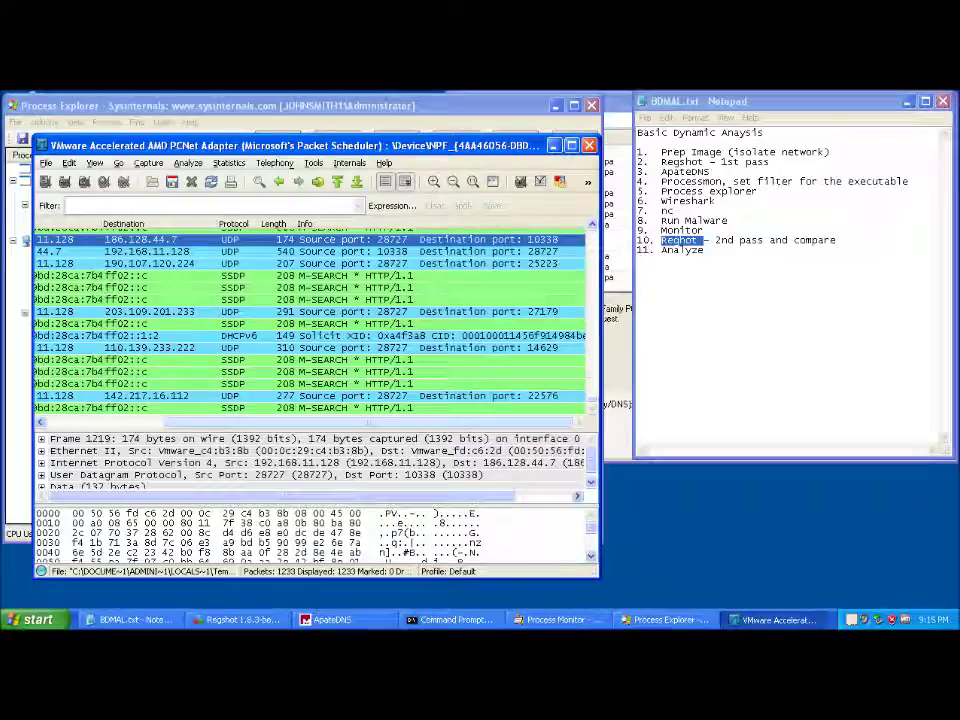
scroll(310, 320, left, 5)
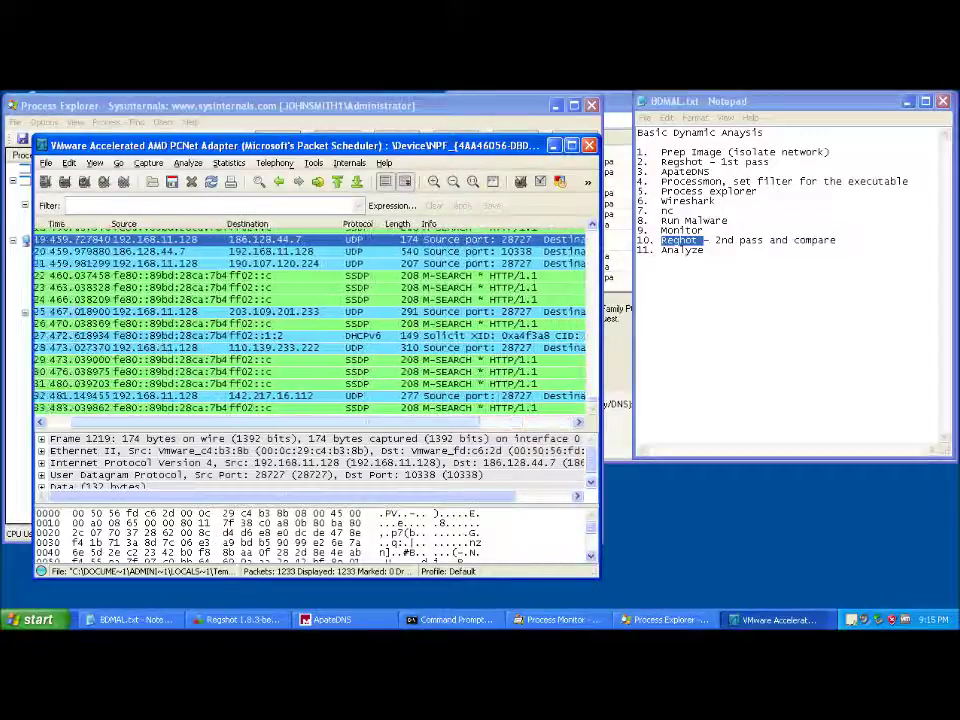
drag(261, 422, 252, 422)
click(314, 252)
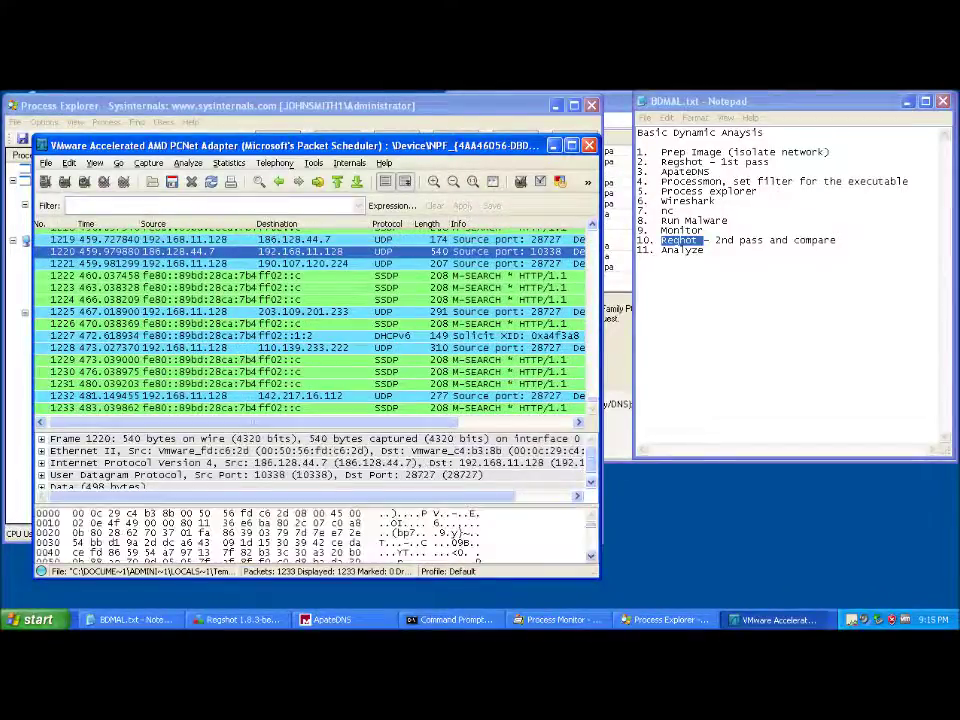
Check the destination port of UDP packet 1220 and inspect the ports of packet 1221 sent to 190.107.120.224.
scroll(310, 320, right, 5)
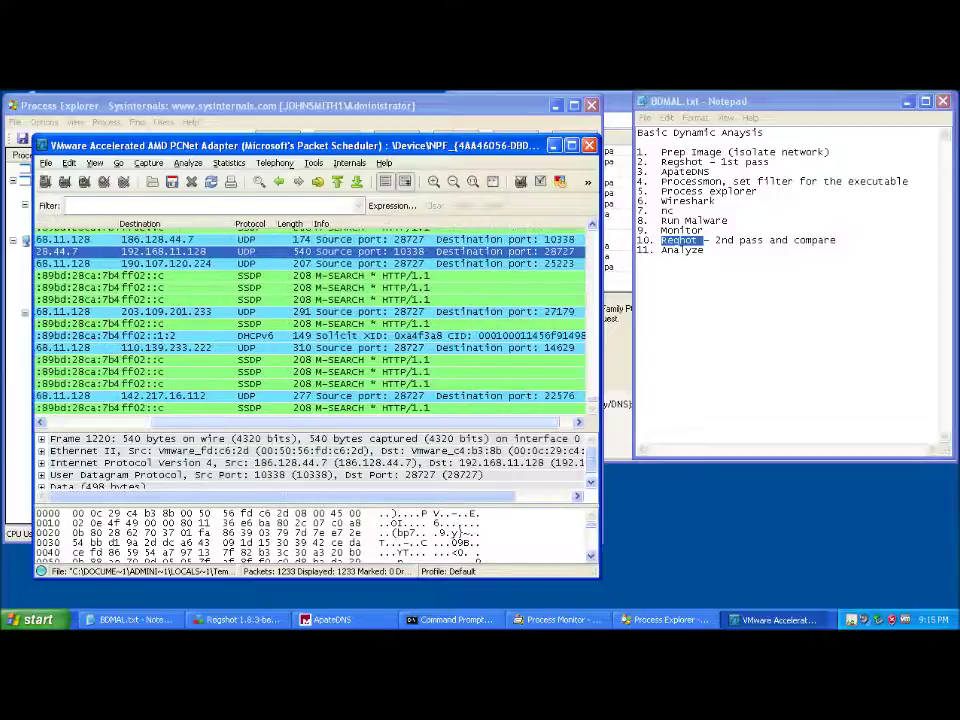
drag(368, 422, 252, 422)
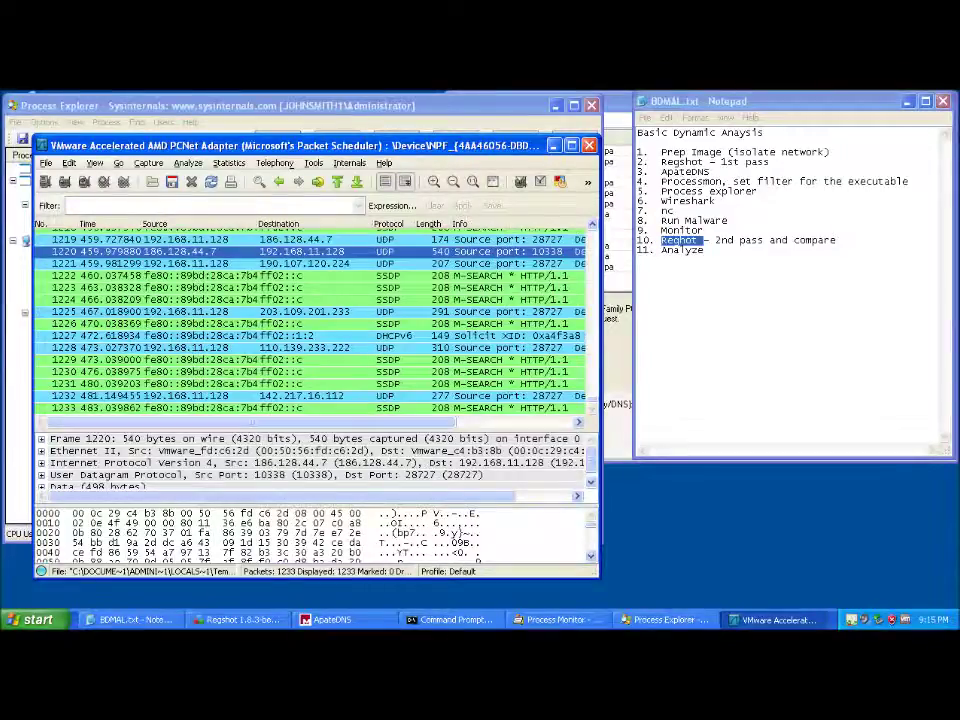
click(304, 264)
scroll(310, 320, right, 2)
scroll(310, 320, right, 2)
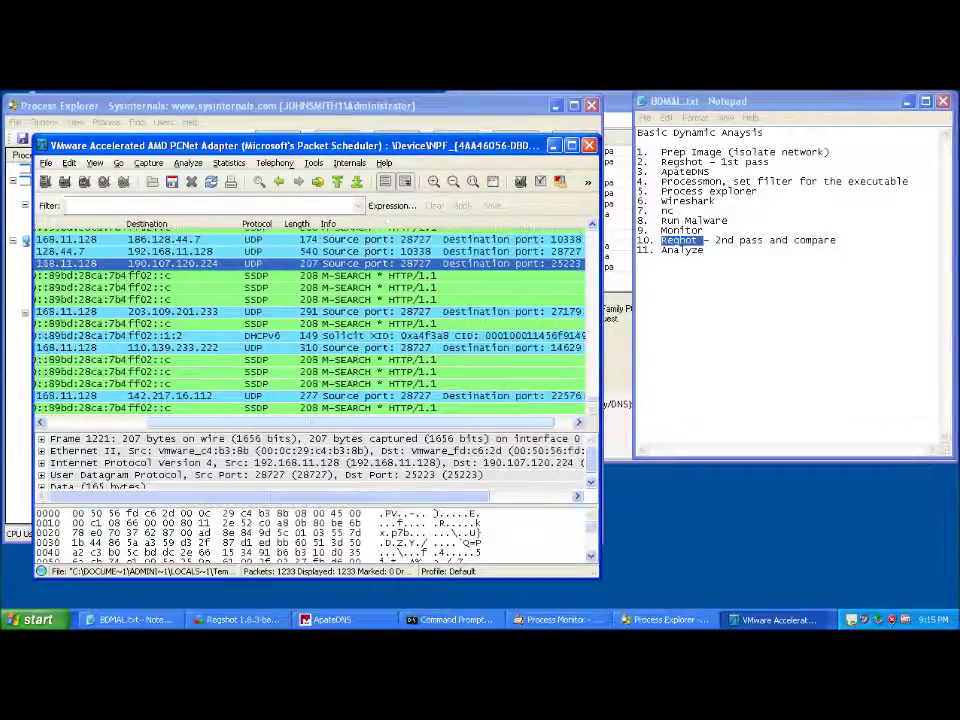
scroll(310, 320, left, 5)
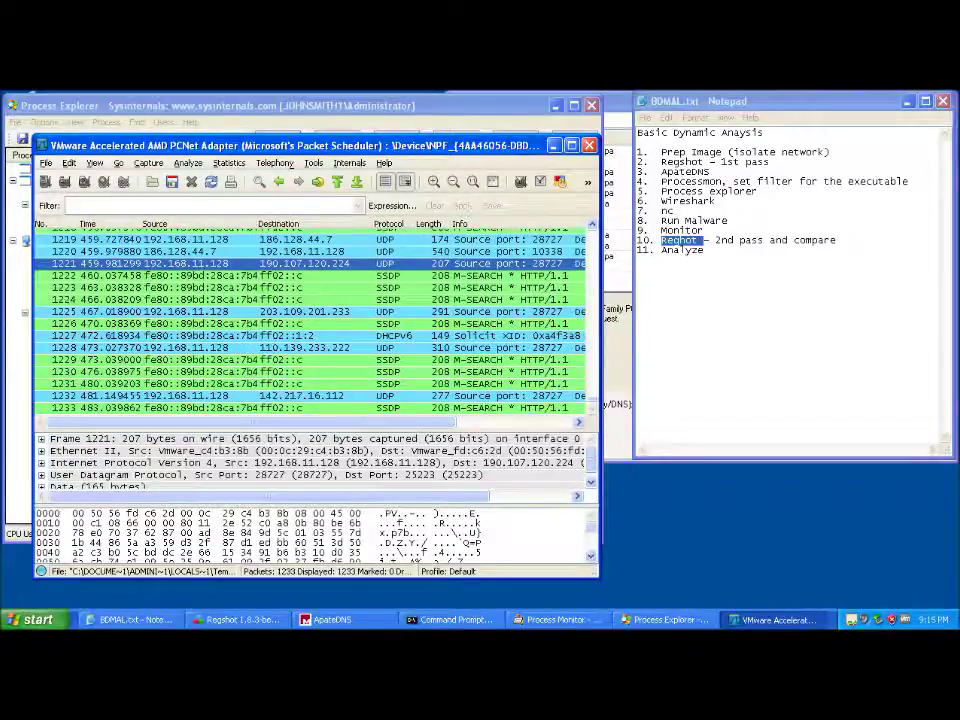
Inspect UDP packet 1225 sent to 203.109.201.233, checking its source and destination ports.
click(304, 312)
drag(252, 422, 342, 422)
scroll(310, 320, right, 1)
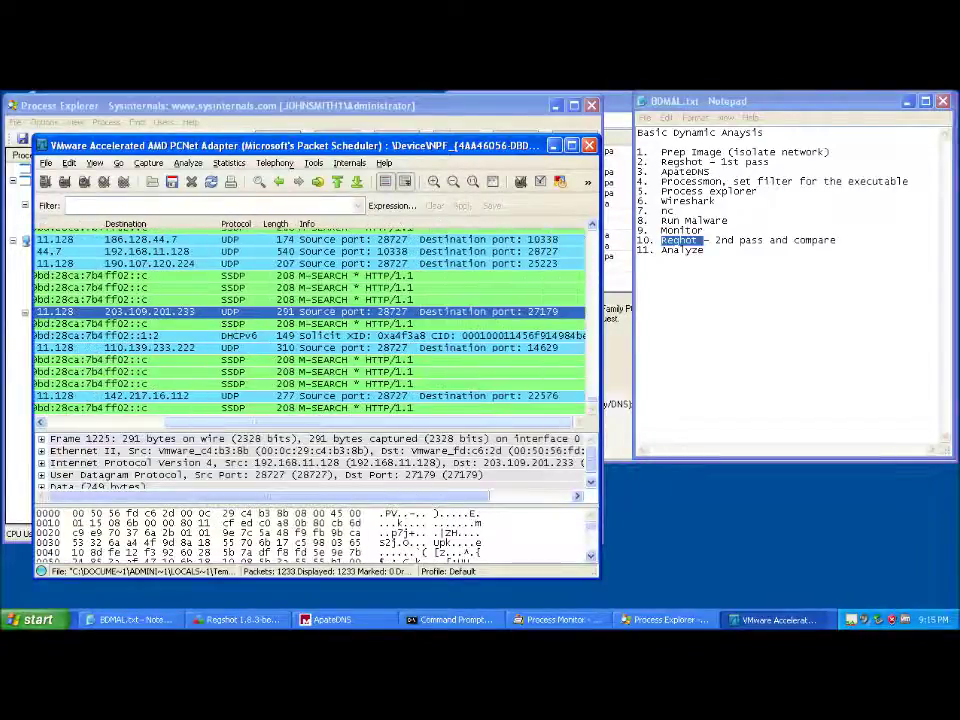
scroll(310, 320, left, 5)
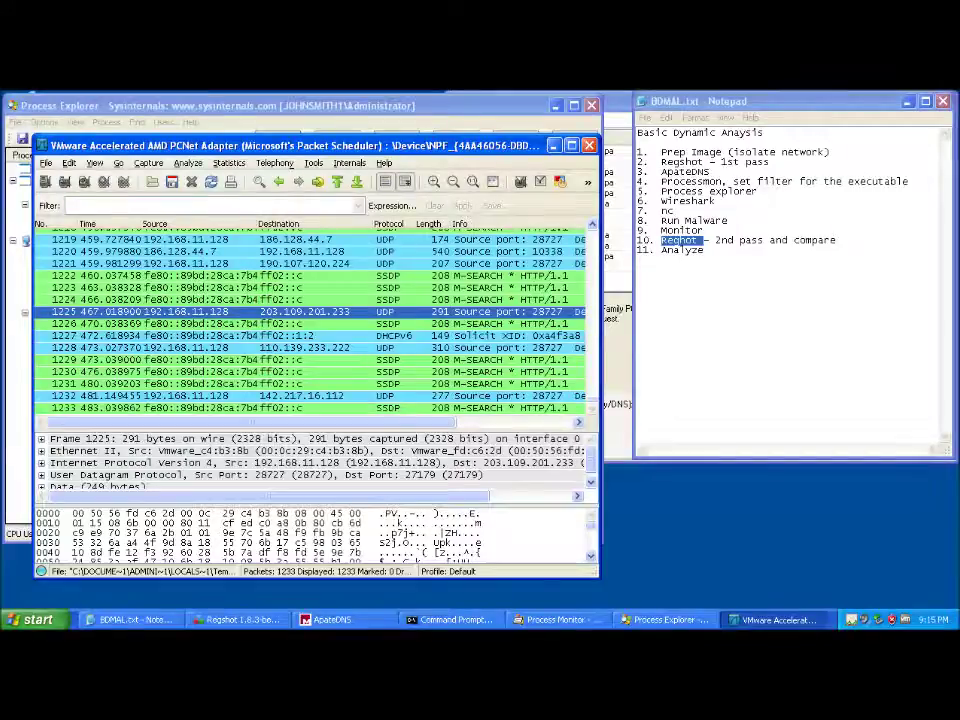
Select DHCPv6 packet 1227 sent to ff02::1:2 and examine its Info details alongside the neighbouring packets.
click(304, 336)
drag(402, 422, 407, 422)
scroll(310, 320, right, 4)
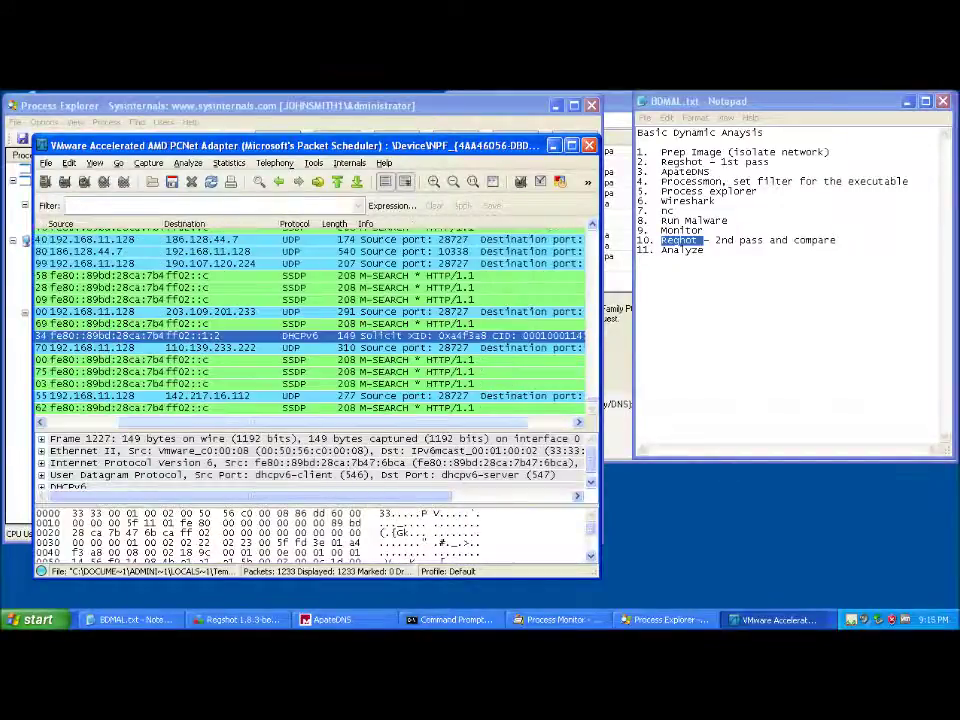
scroll(310, 320, left, 2)
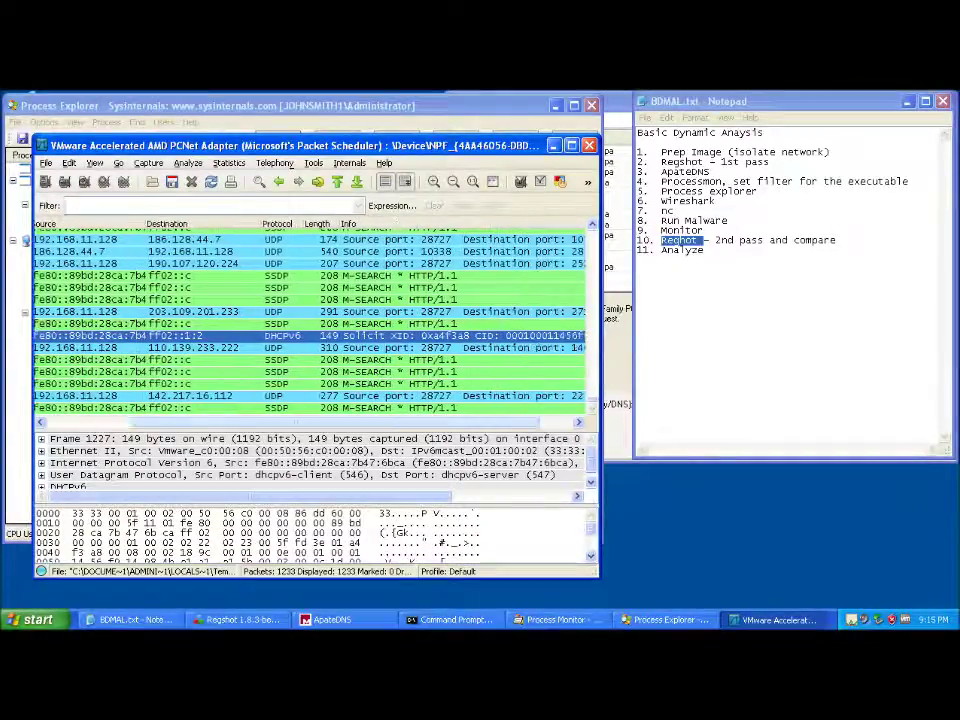
scroll(310, 320, right, 2)
Maximize the capture window and apply the display filter dns to the captured packets.
click(572, 146)
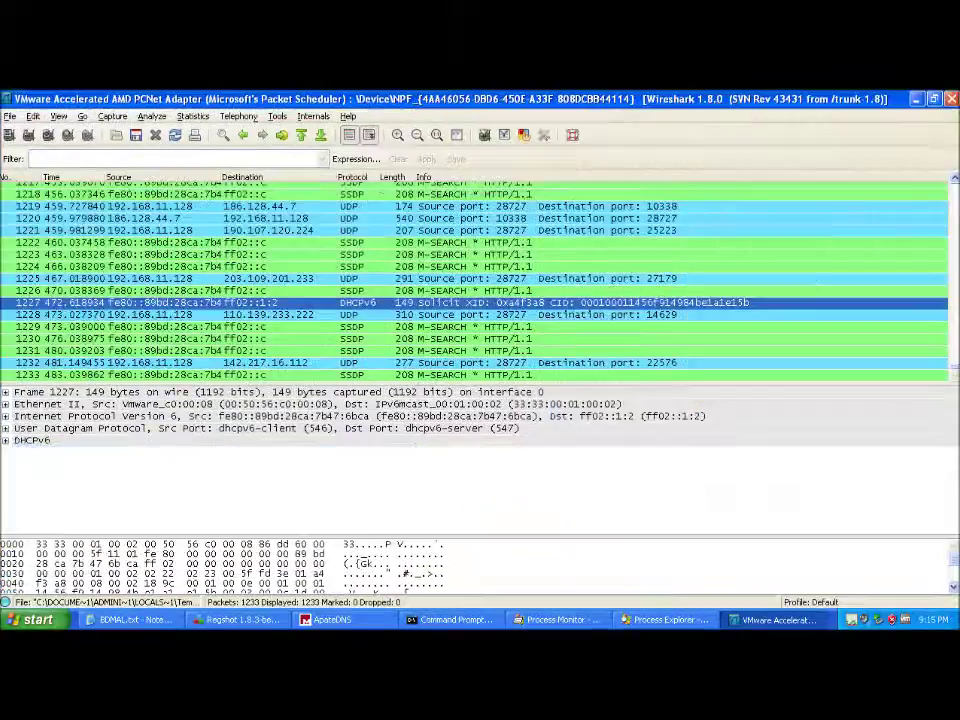
click(170, 159)
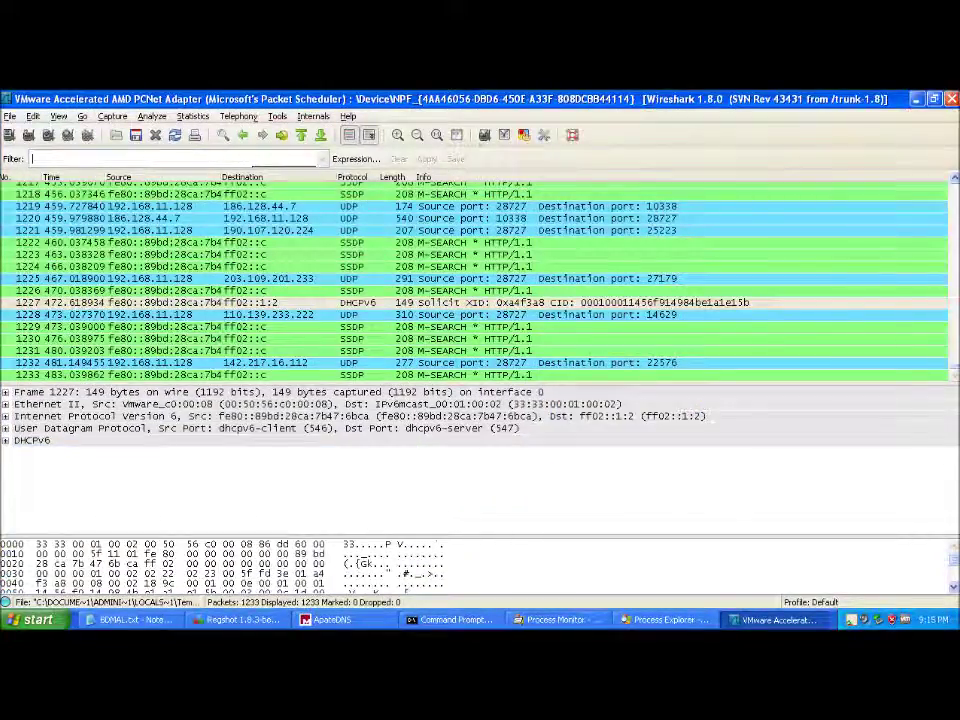
text(dns)
key(Return)
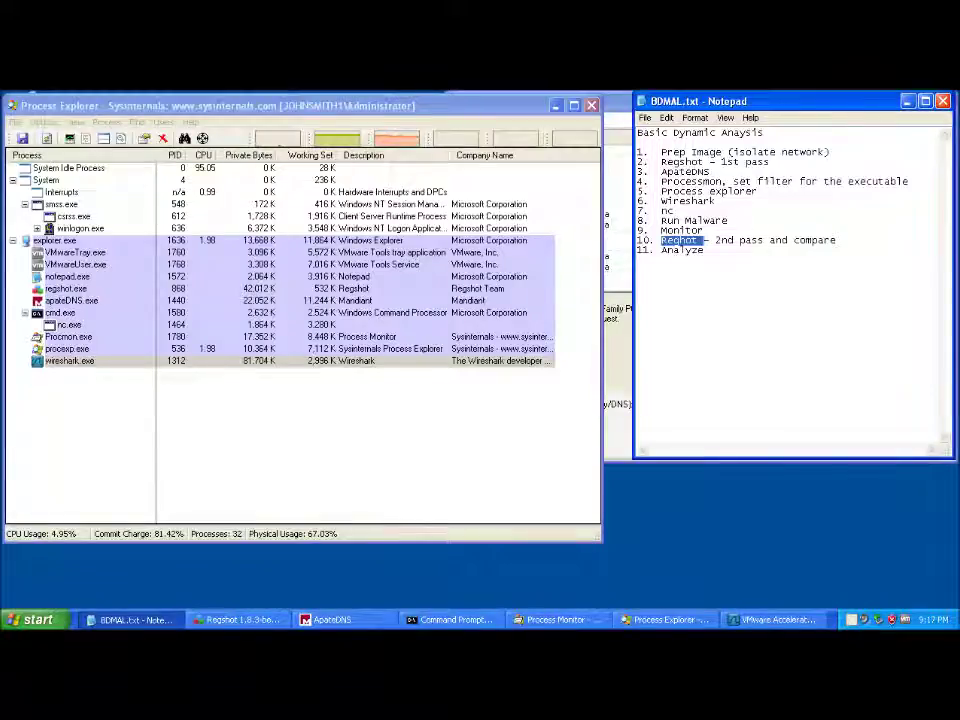
Switch to Process Explorer and select the nc.exe process under cmd.exe.
click(450, 325)
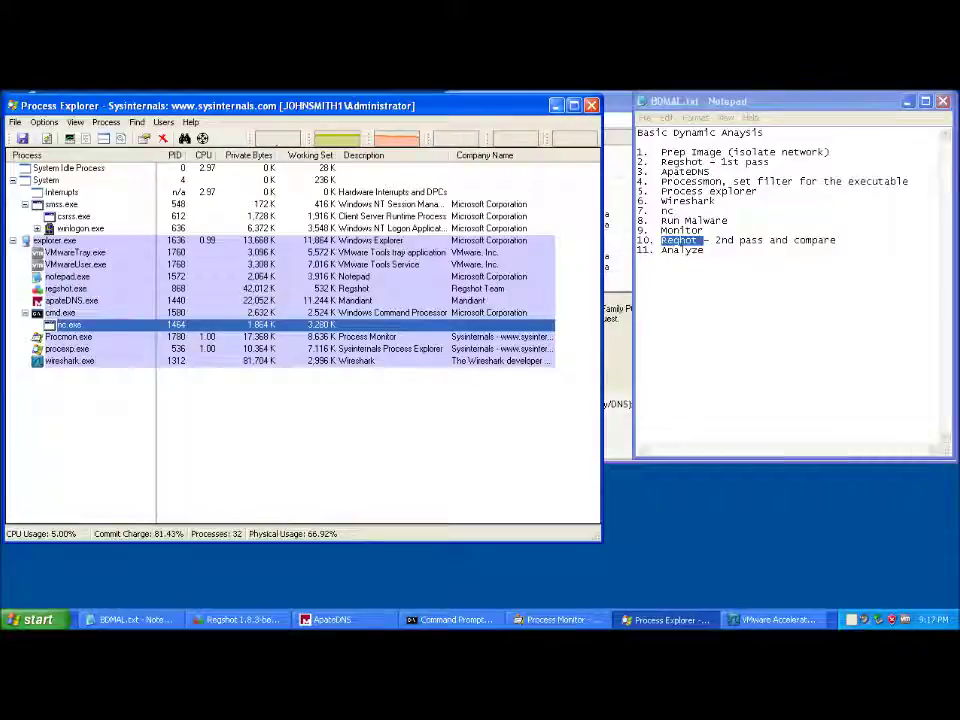